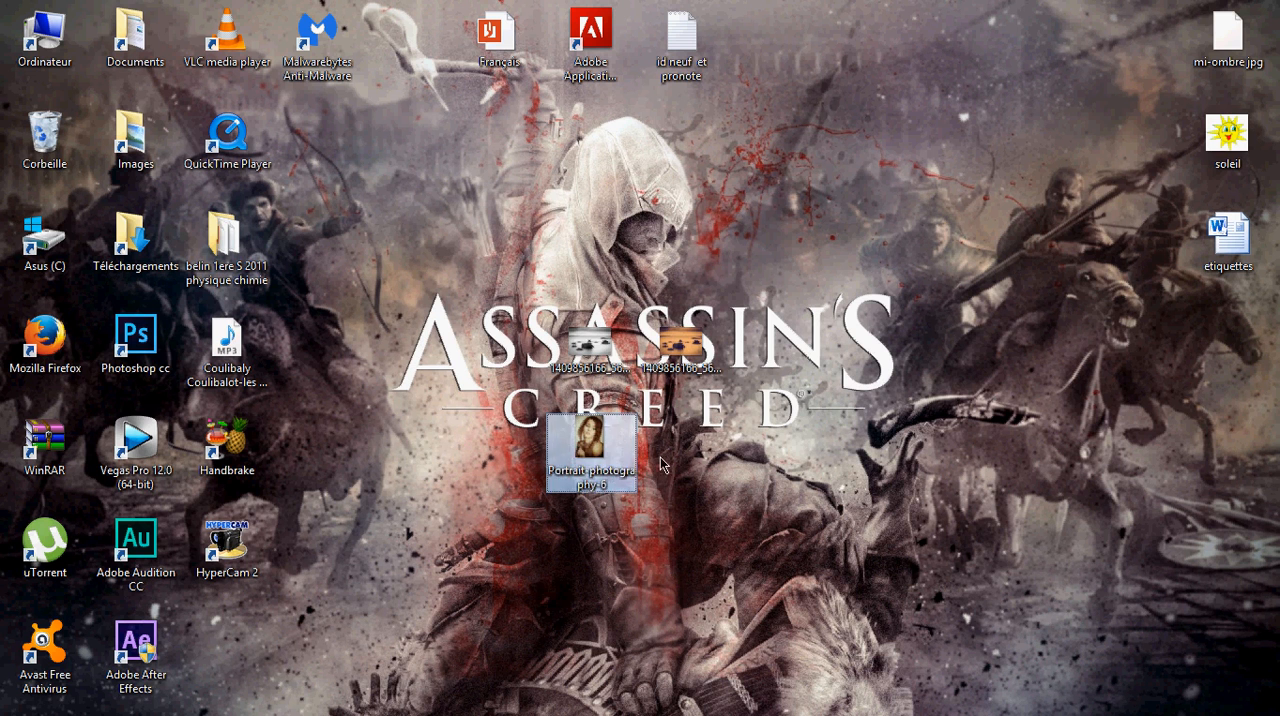
left_click(646, 454)
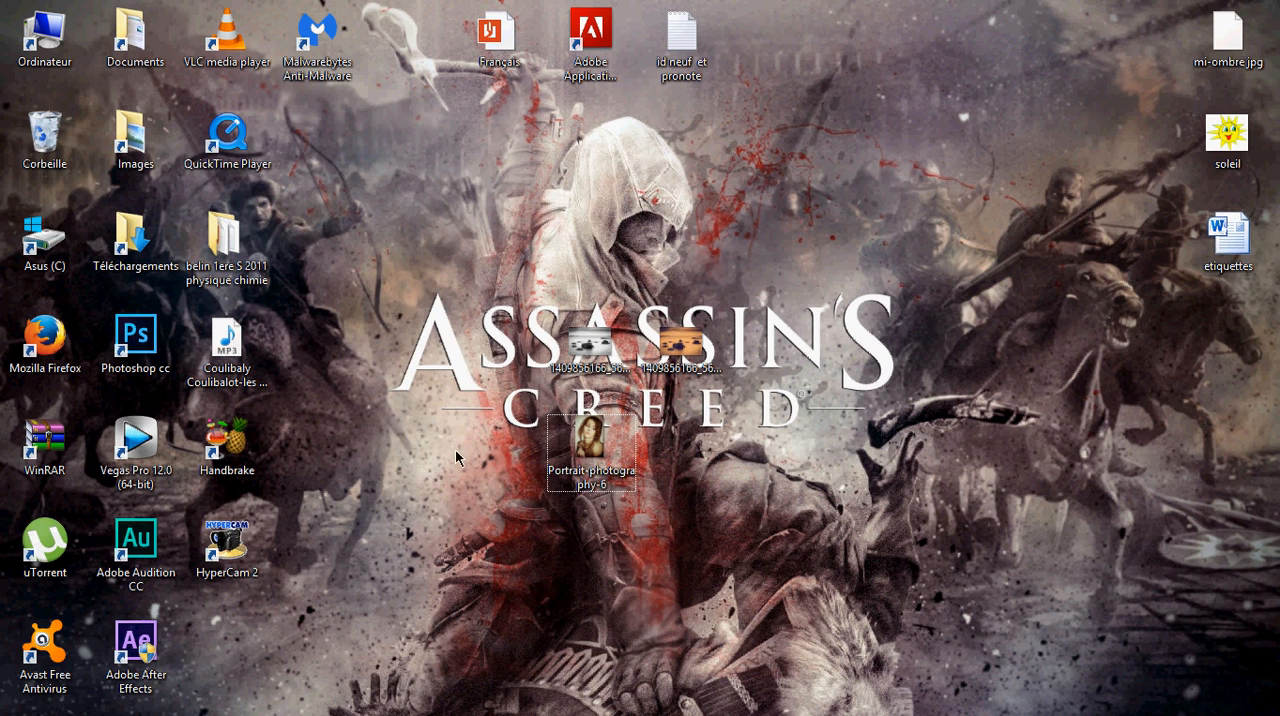
left_click_drag(466, 427, 370, 411)
left_click(900, 588)
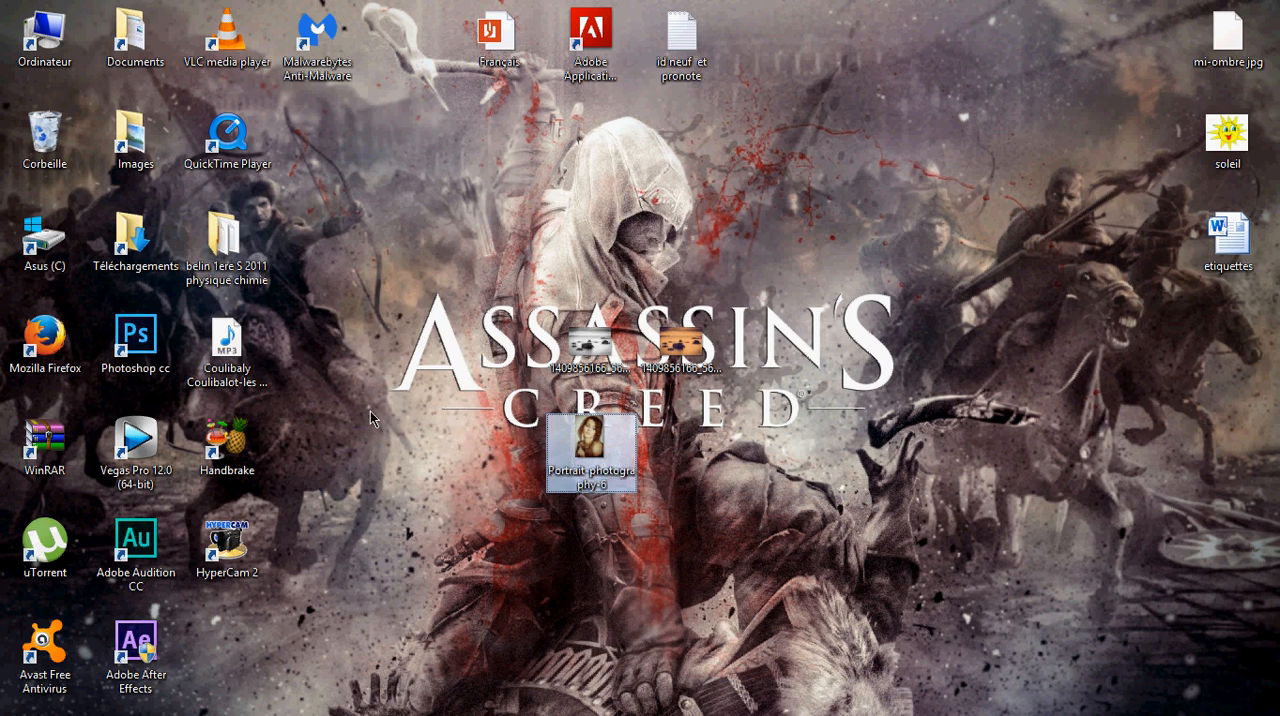
left_click(494, 492)
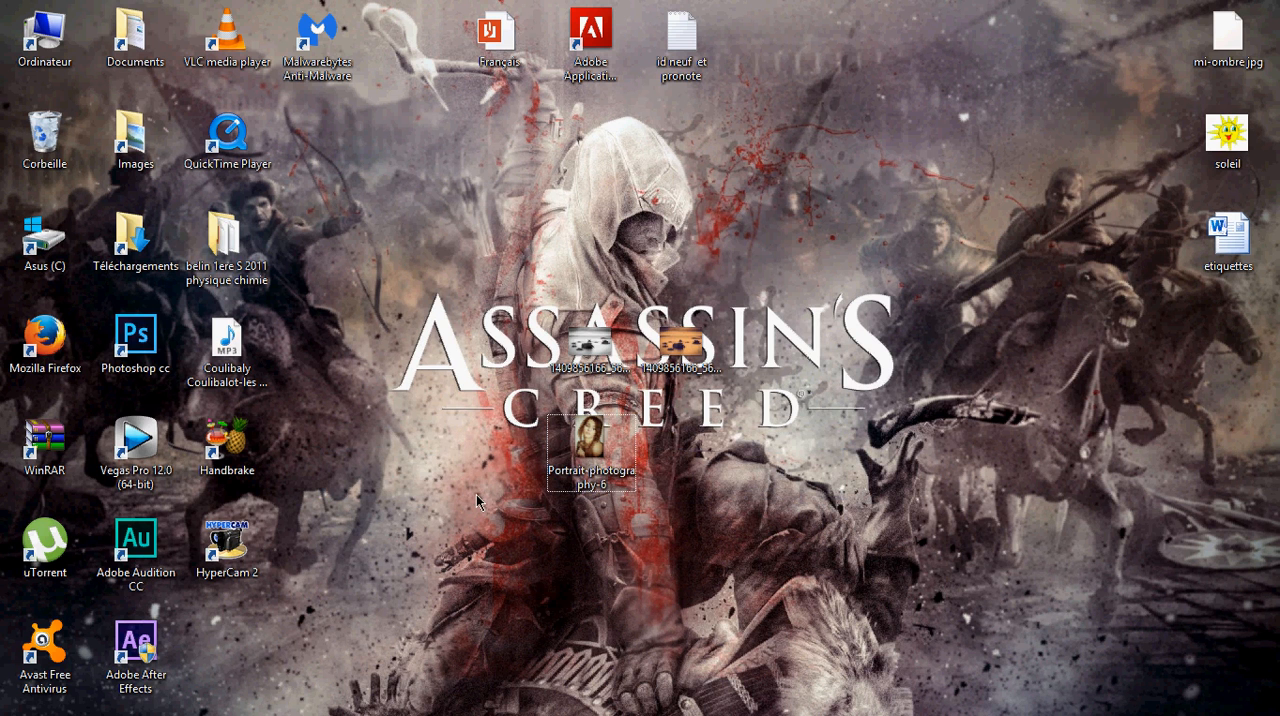
left_click(600, 450)
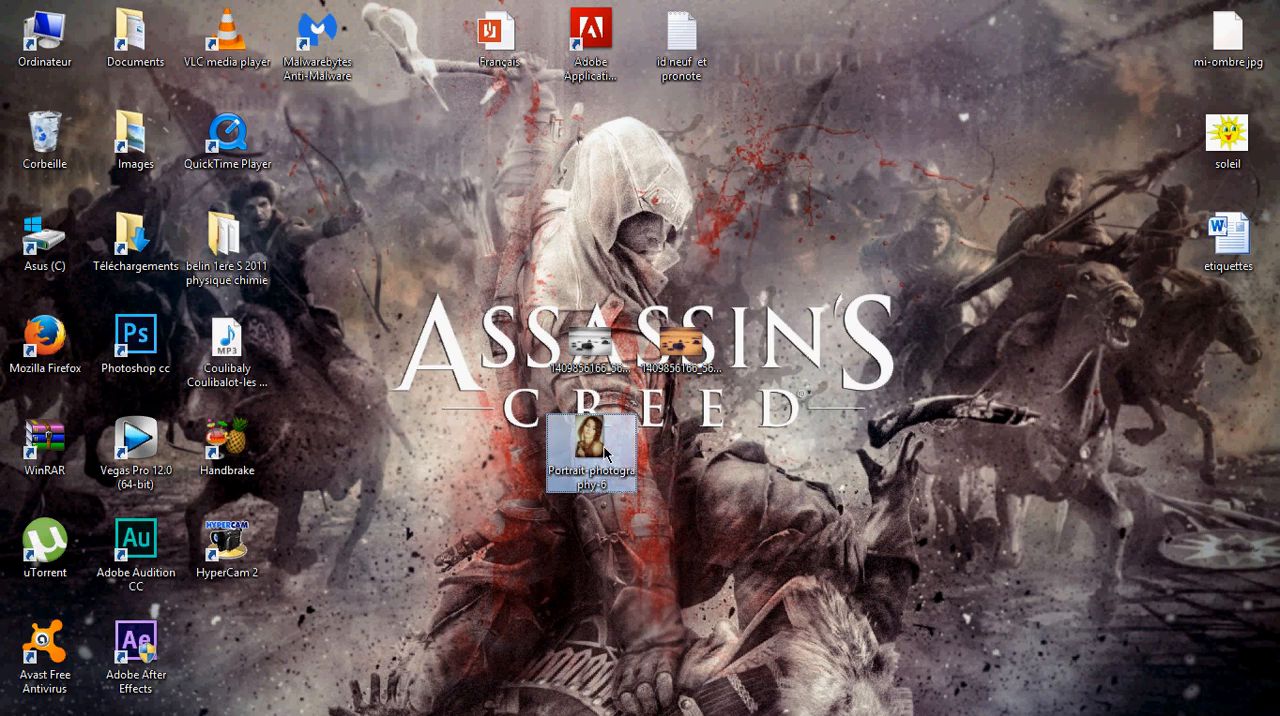
left_click(557, 526)
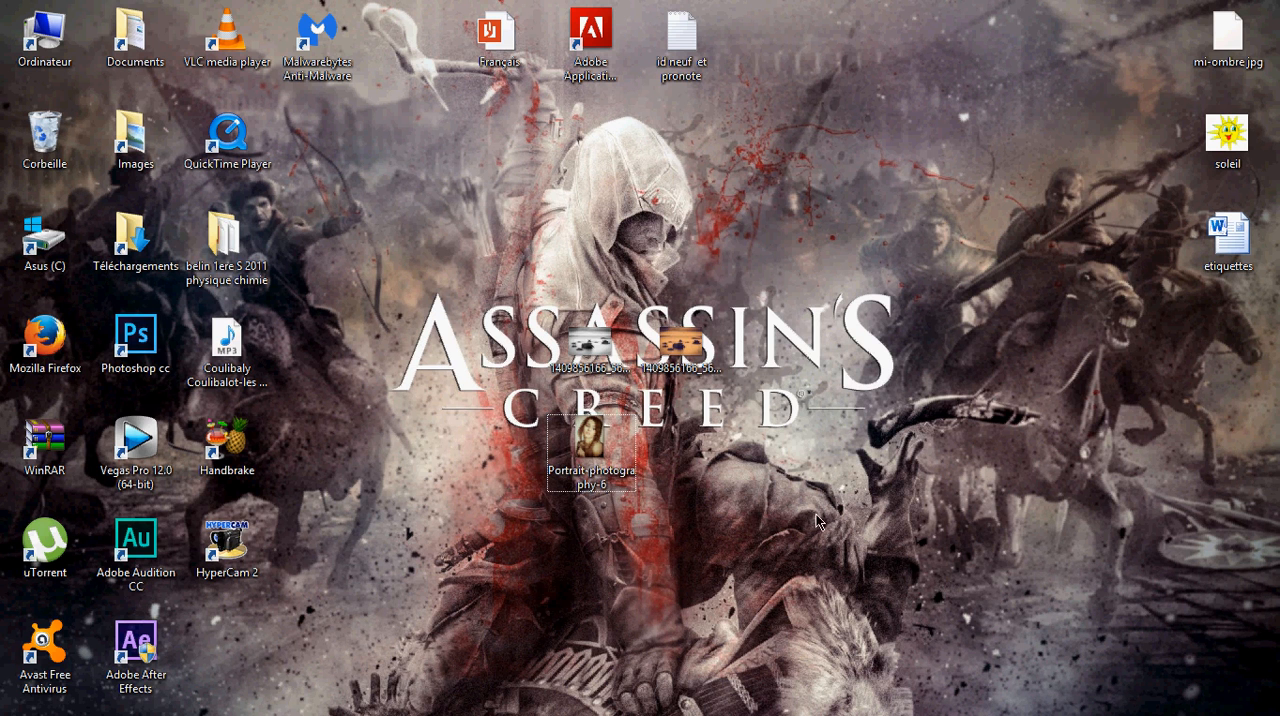
left_click_drag(784, 502, 505, 445)
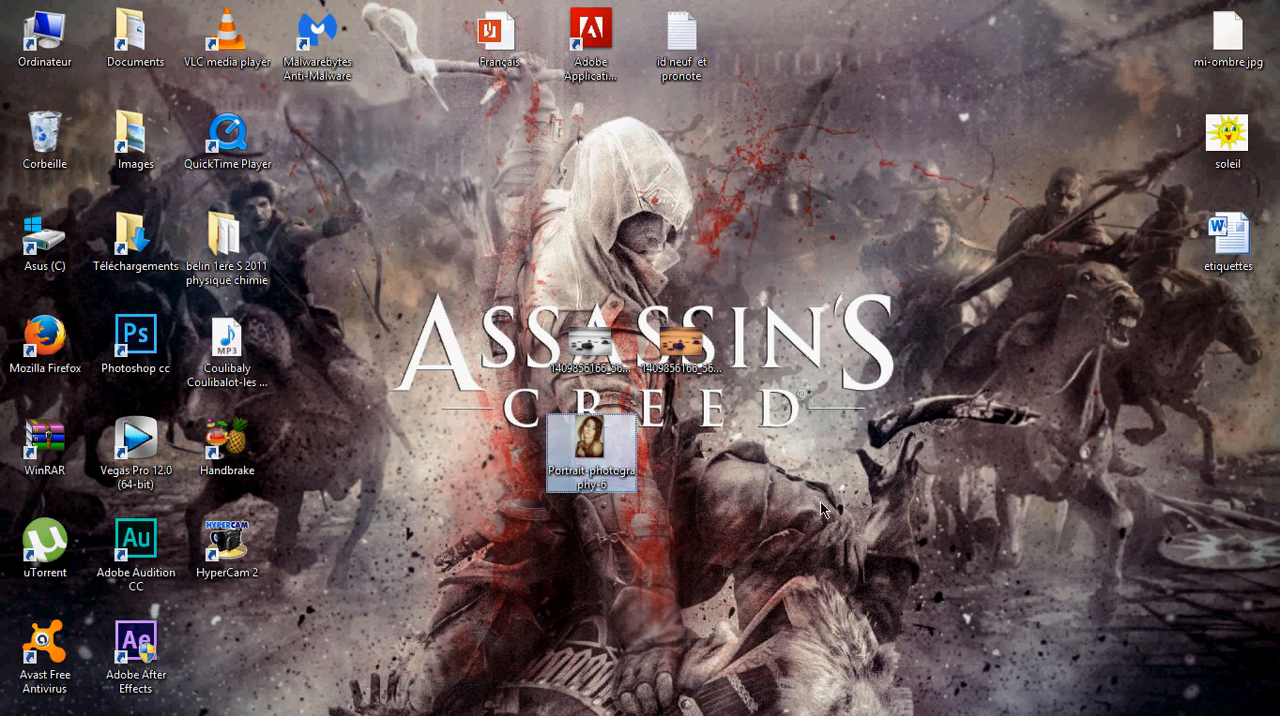
left_click(806, 543)
Preview the Portrait-photography-6 image in the photo viewer and close it
left_click(582, 457)
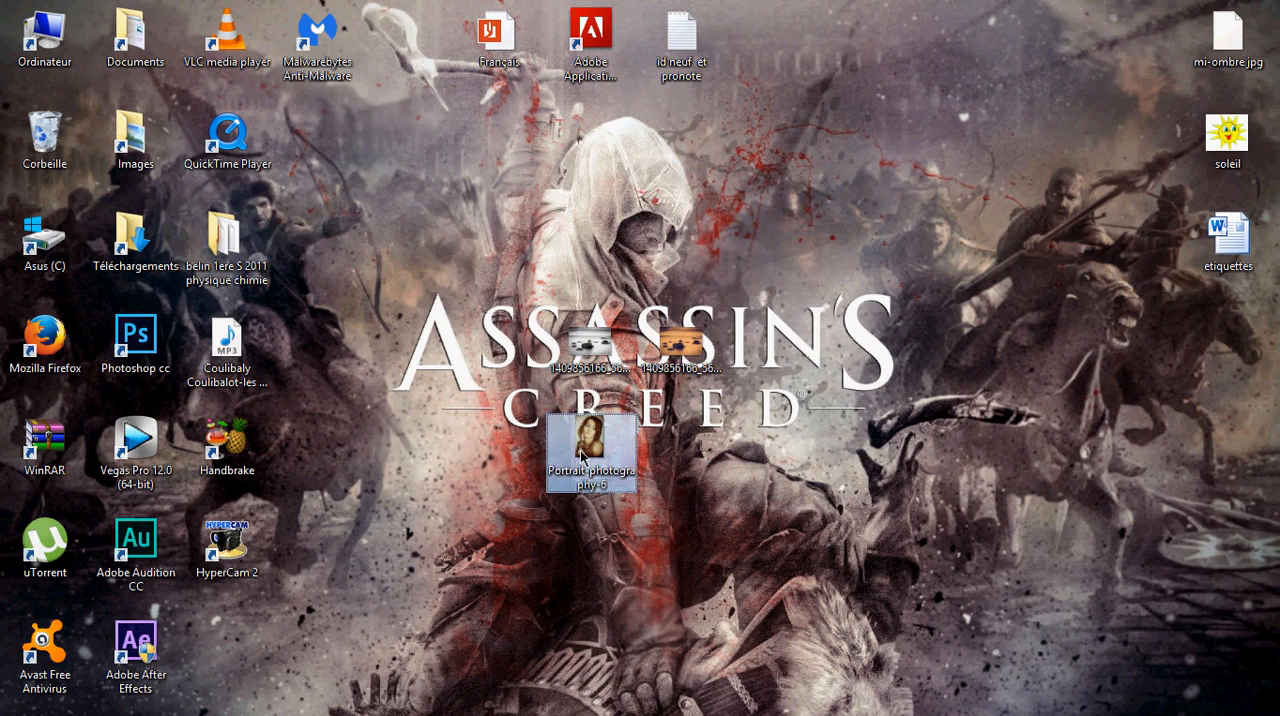
double_click(582, 455)
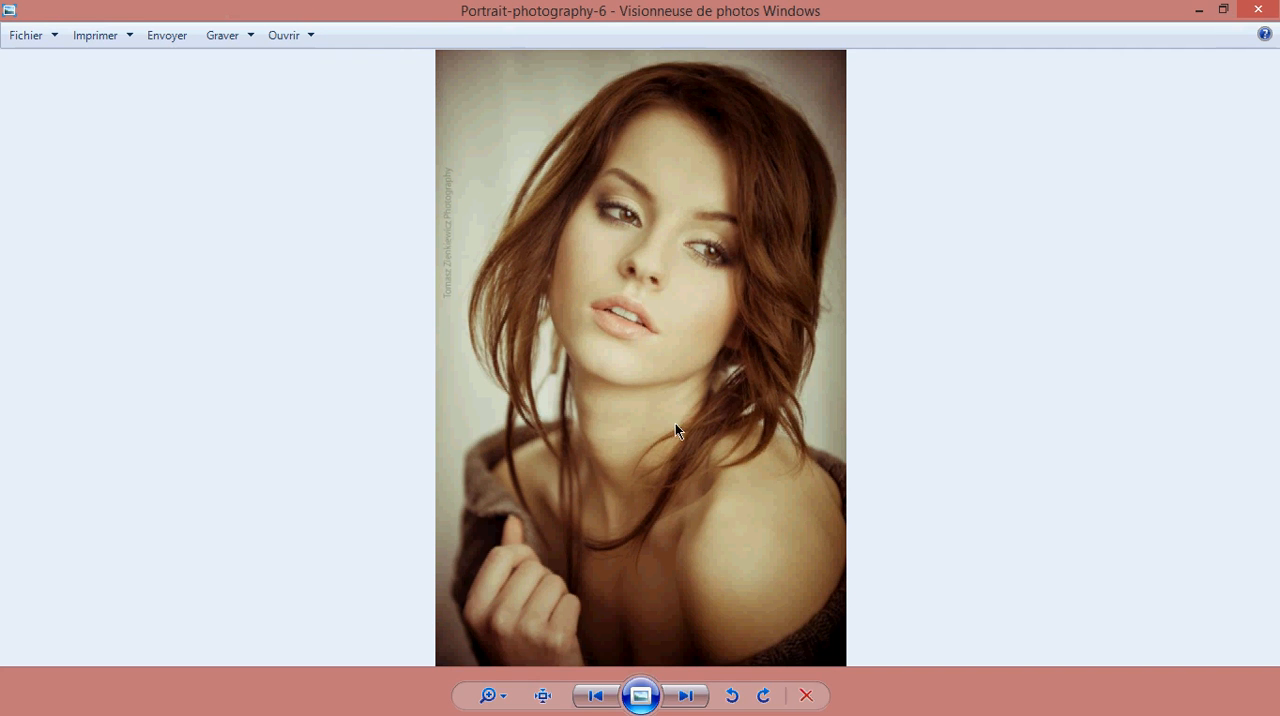
key("alt+F4")
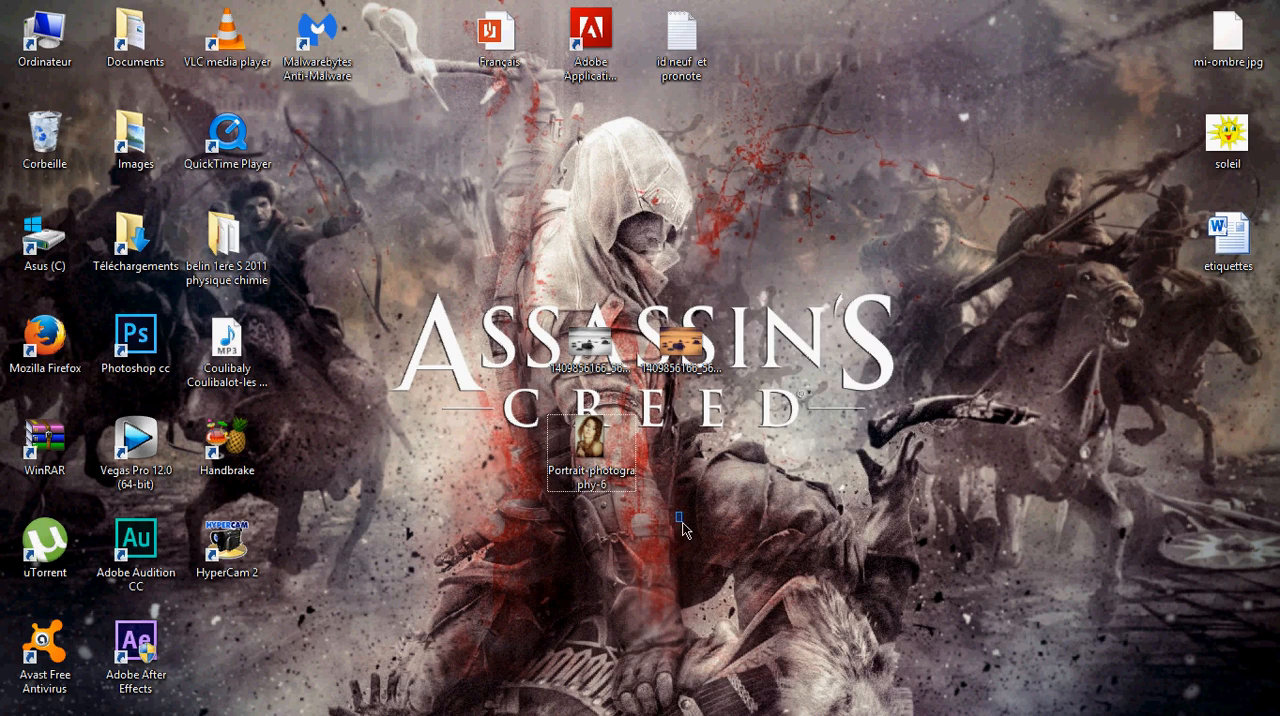
Open the Portrait-photography-6 image from the desktop in Adobe Photoshop CC
right_click(597, 461)
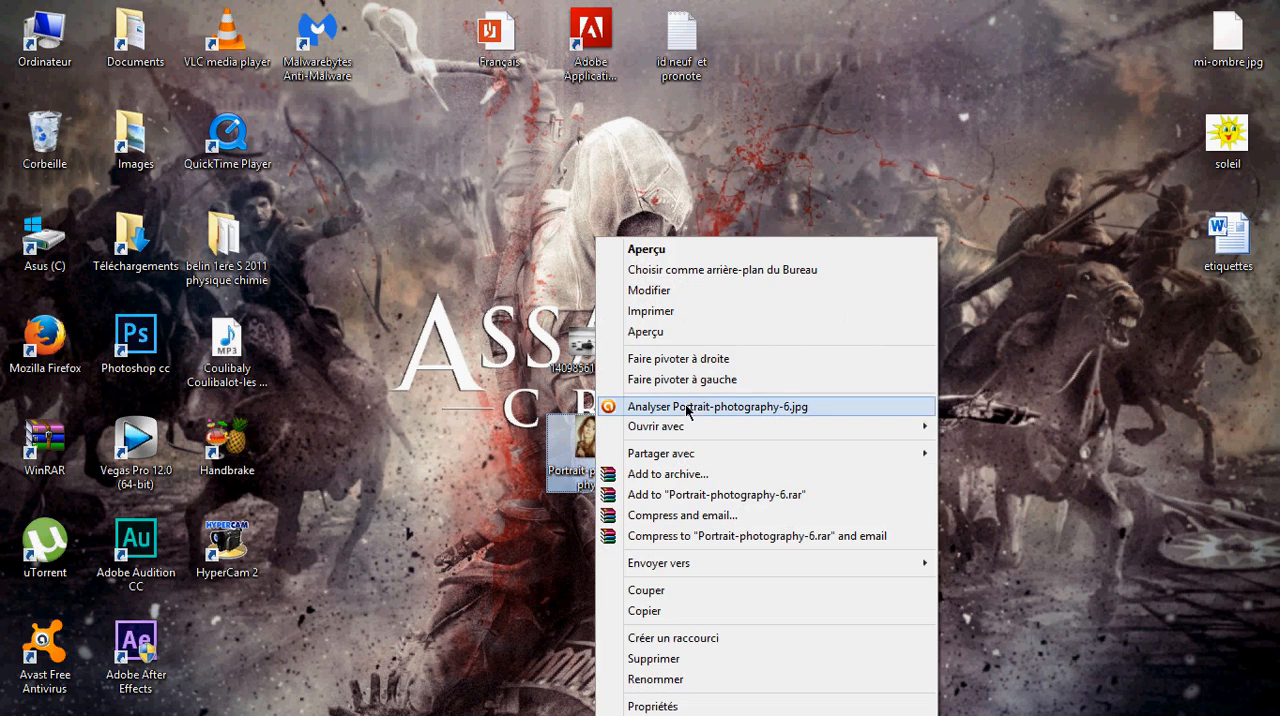
mouse_move(688, 426)
left_click(977, 434)
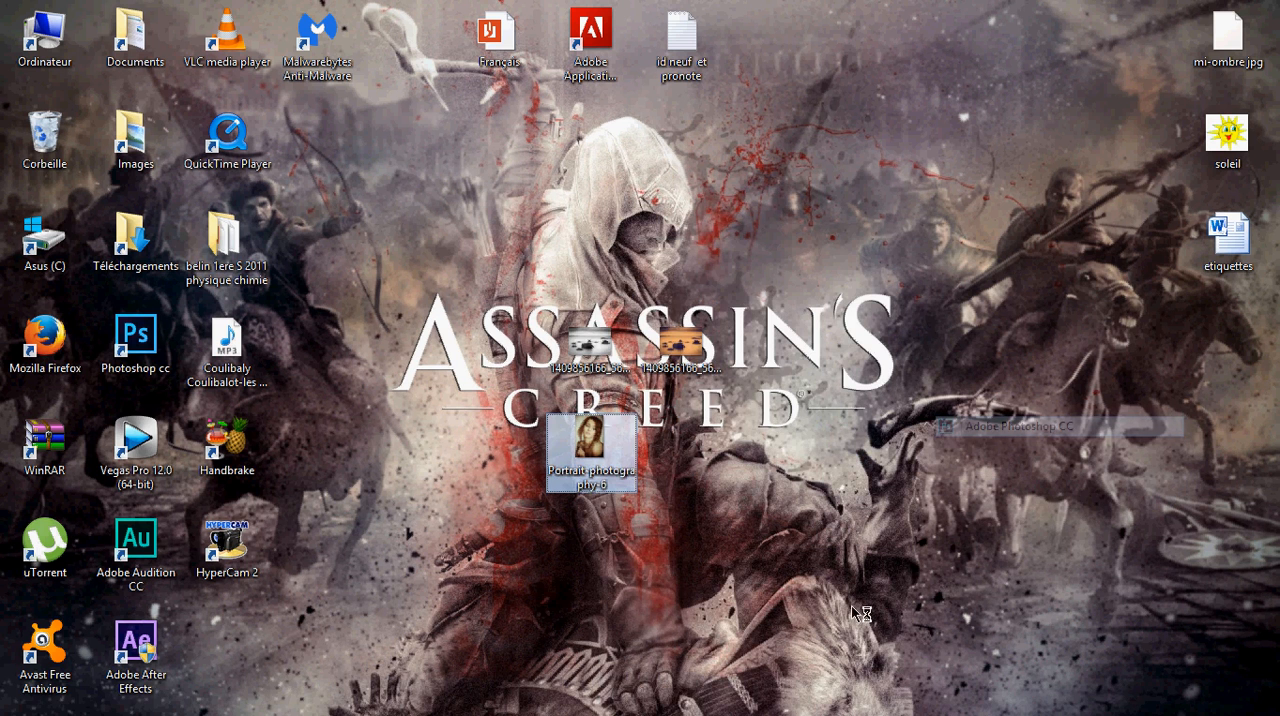
left_click(704, 706)
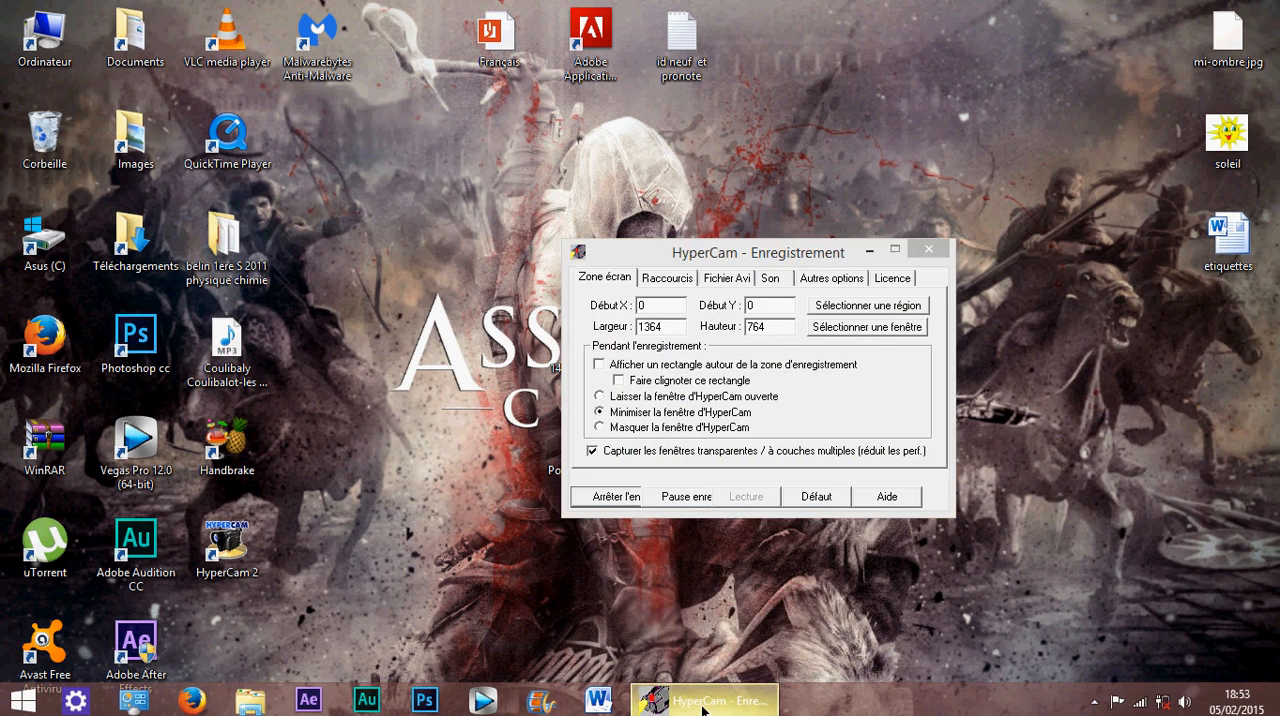
left_click(704, 706)
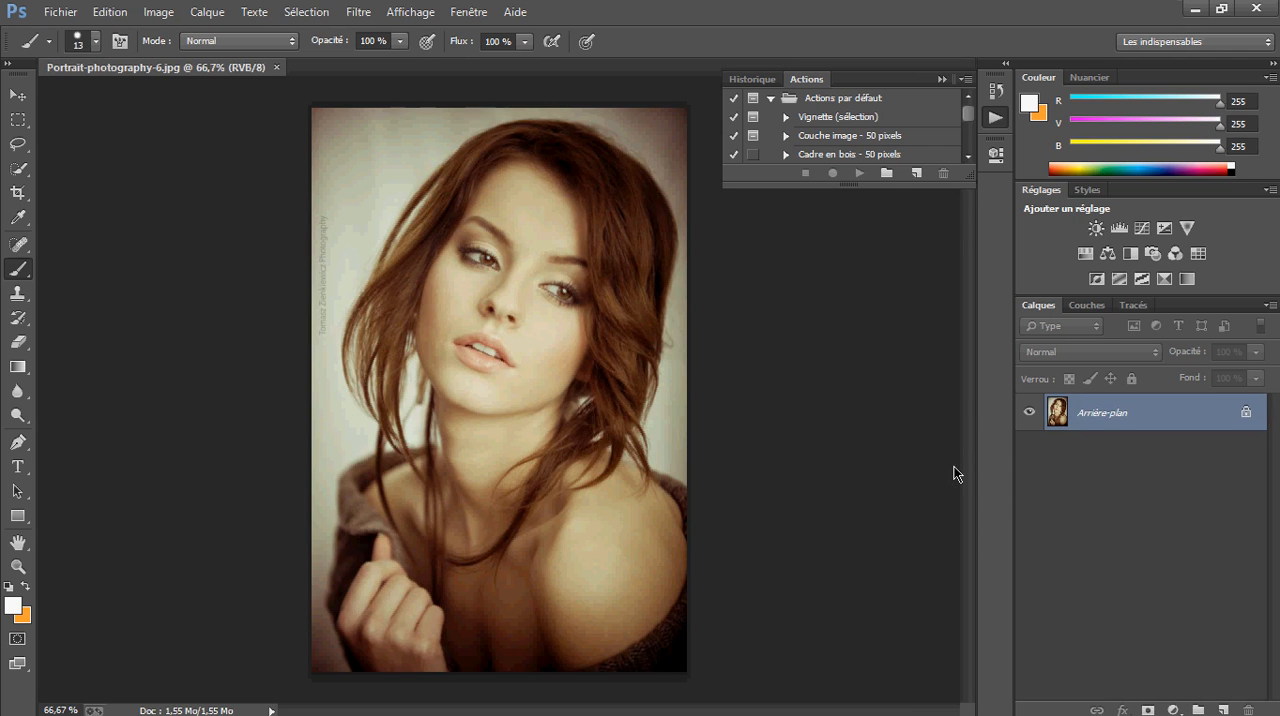
Collapse the Actions panel and set the colours to a black (000000) foreground with a white background
left_click(941, 79)
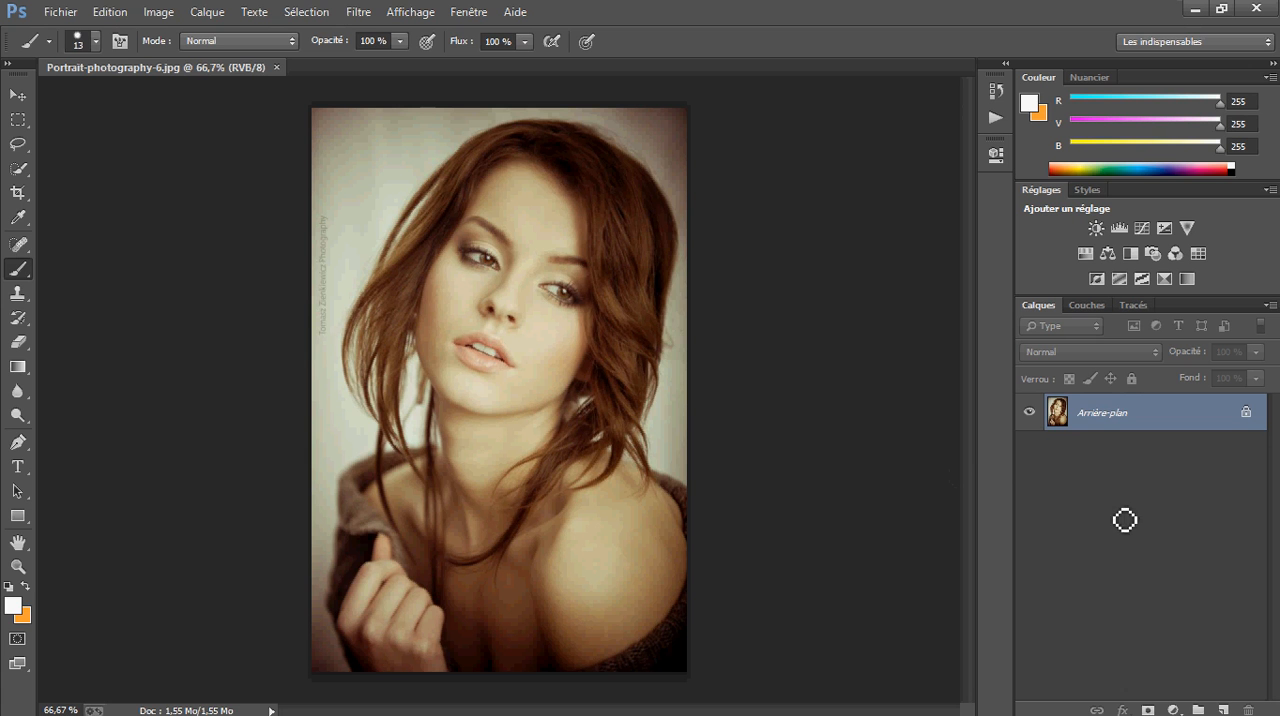
left_click(25, 586)
left_click(12, 605)
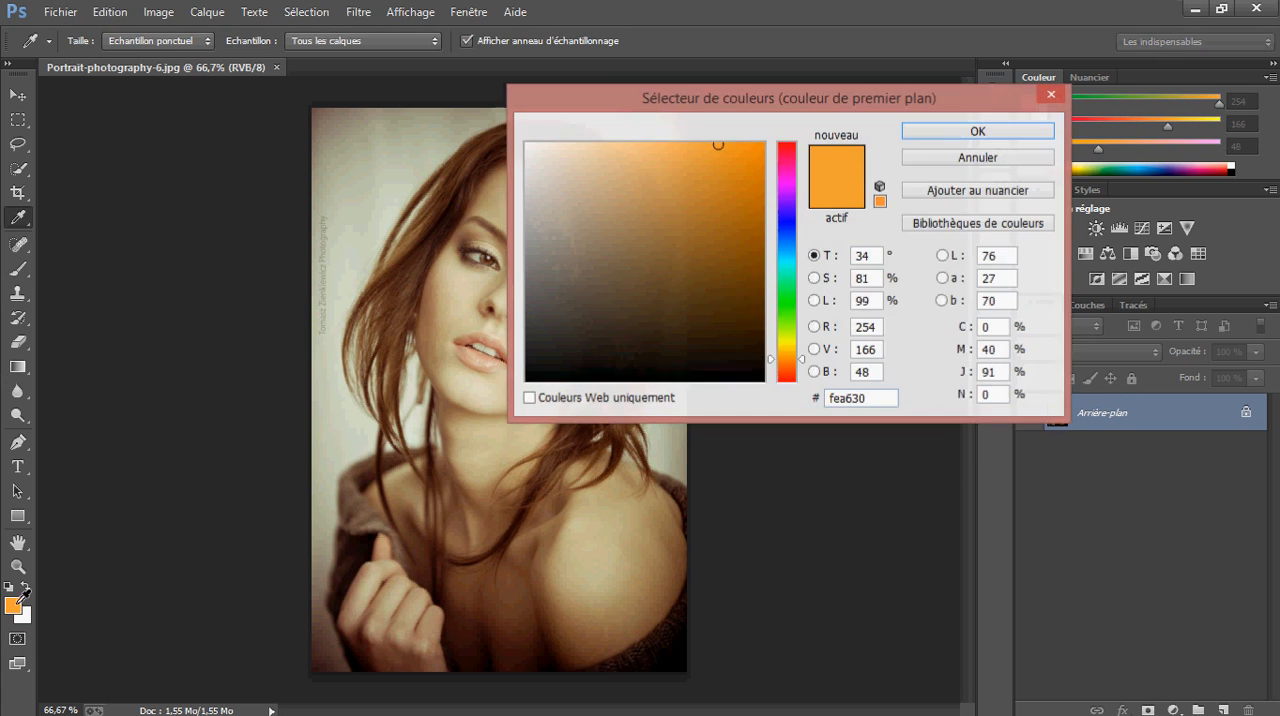
left_click_drag(574, 354, 527, 380)
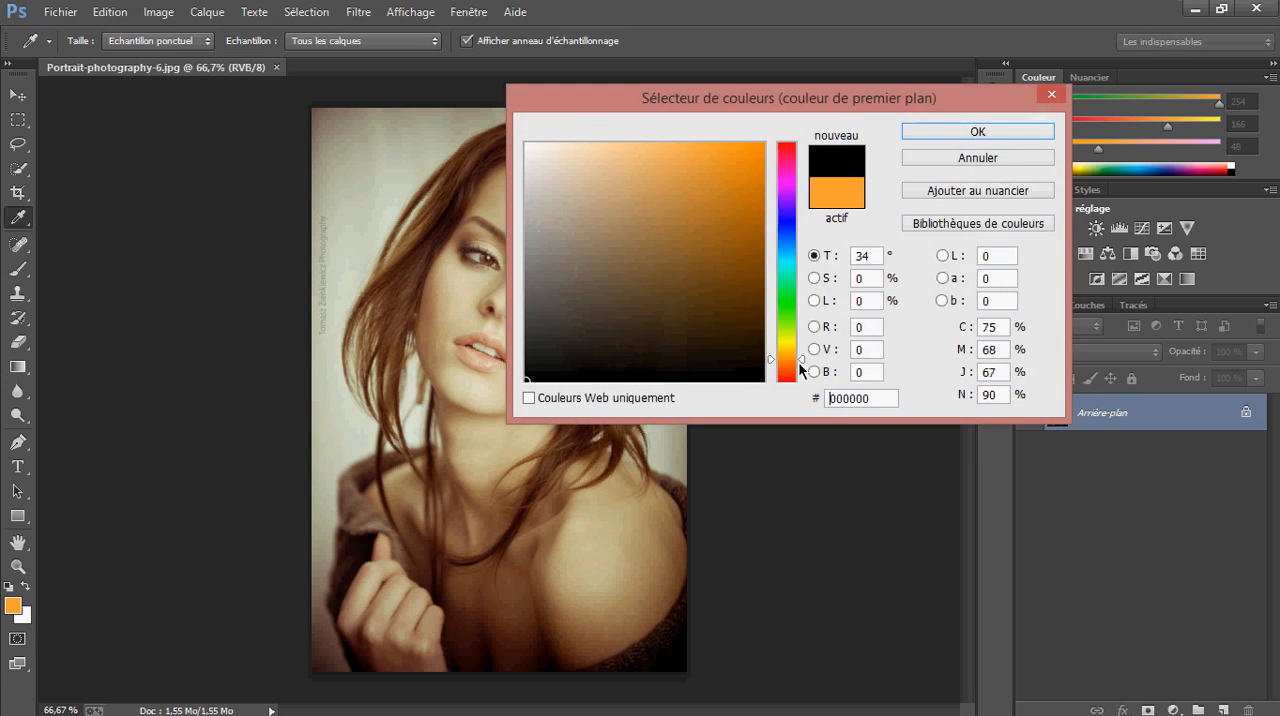
left_click(966, 128)
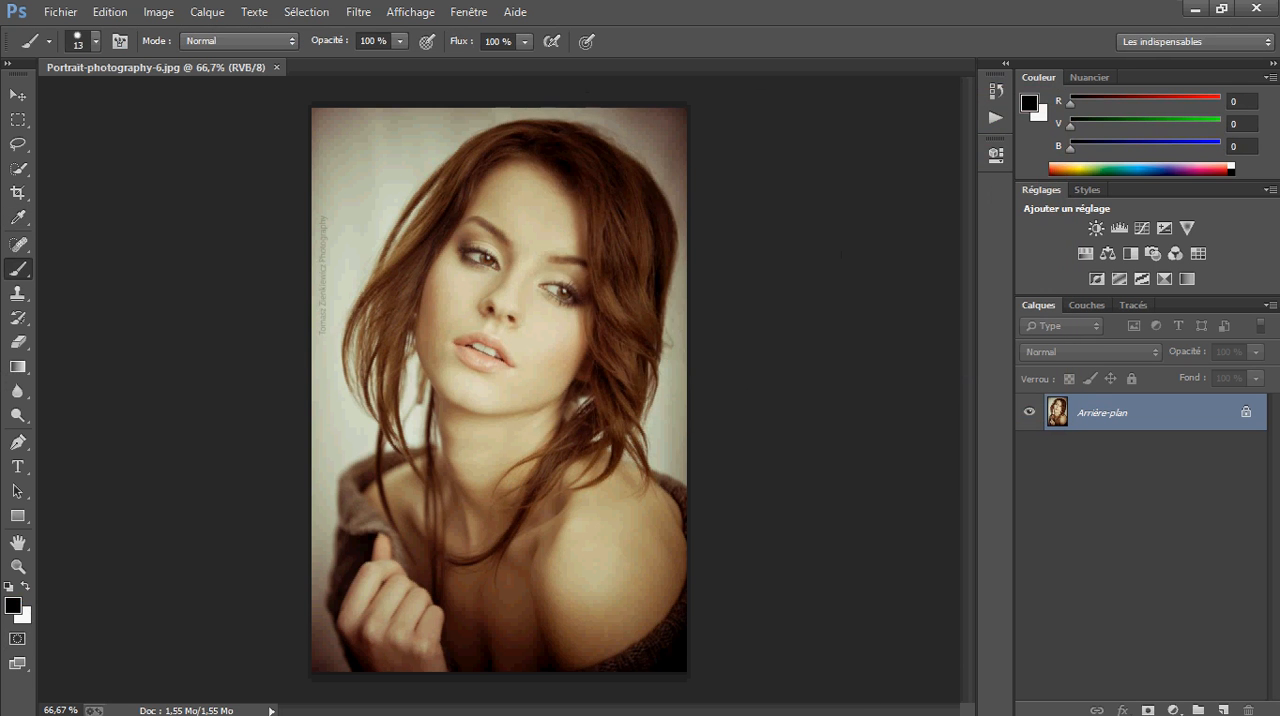
Convert the locked background into the normal layer Calque 0 and duplicate it
double_click(1246, 414)
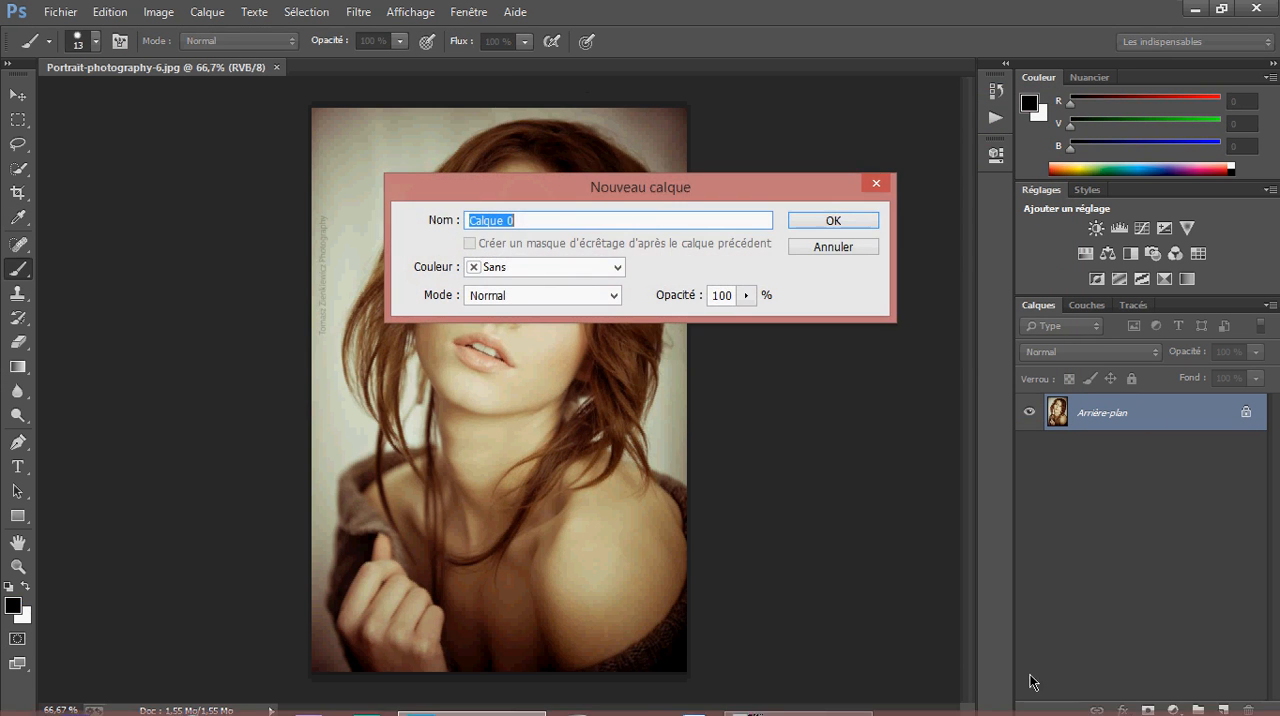
left_click(823, 224)
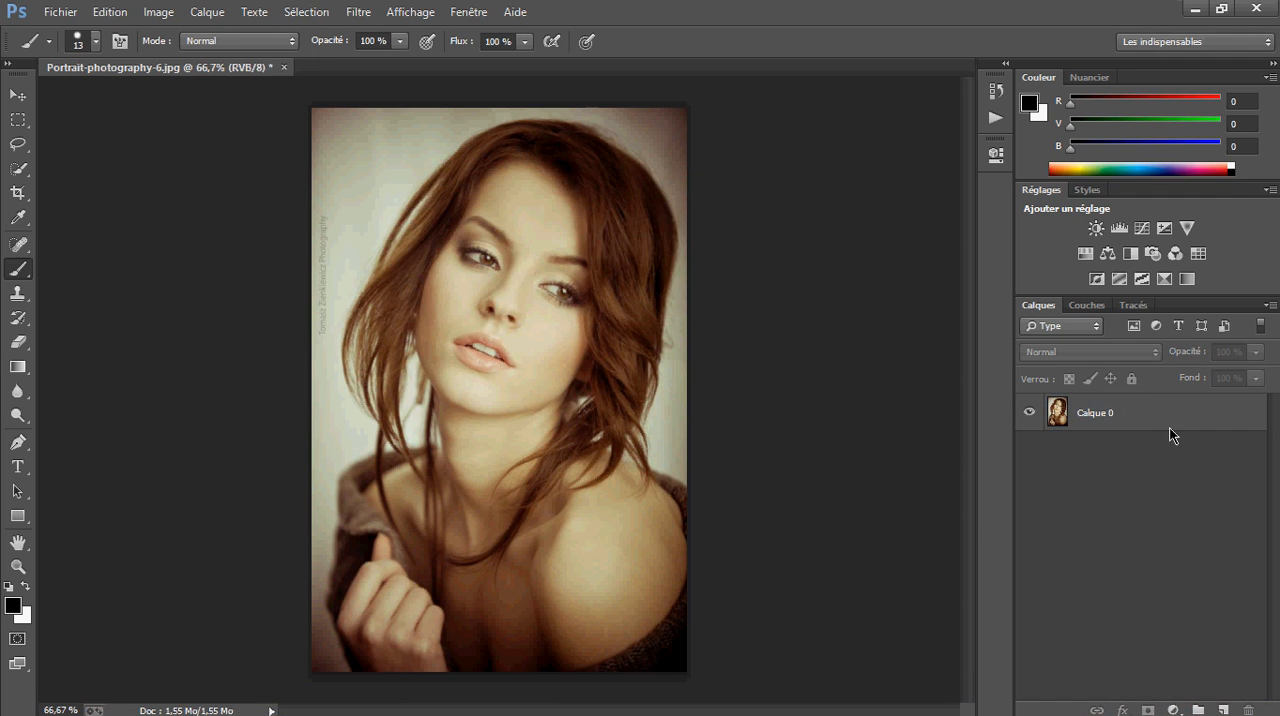
key("ctrl+j")
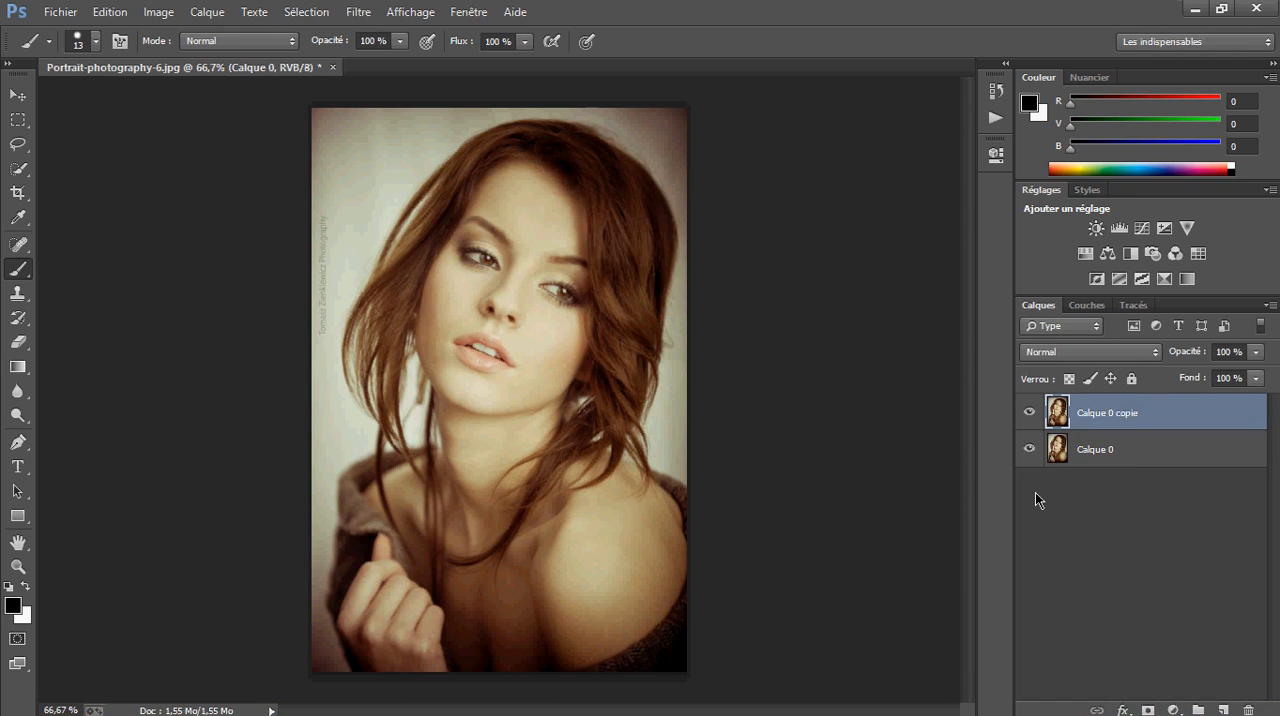
left_click(1035, 492)
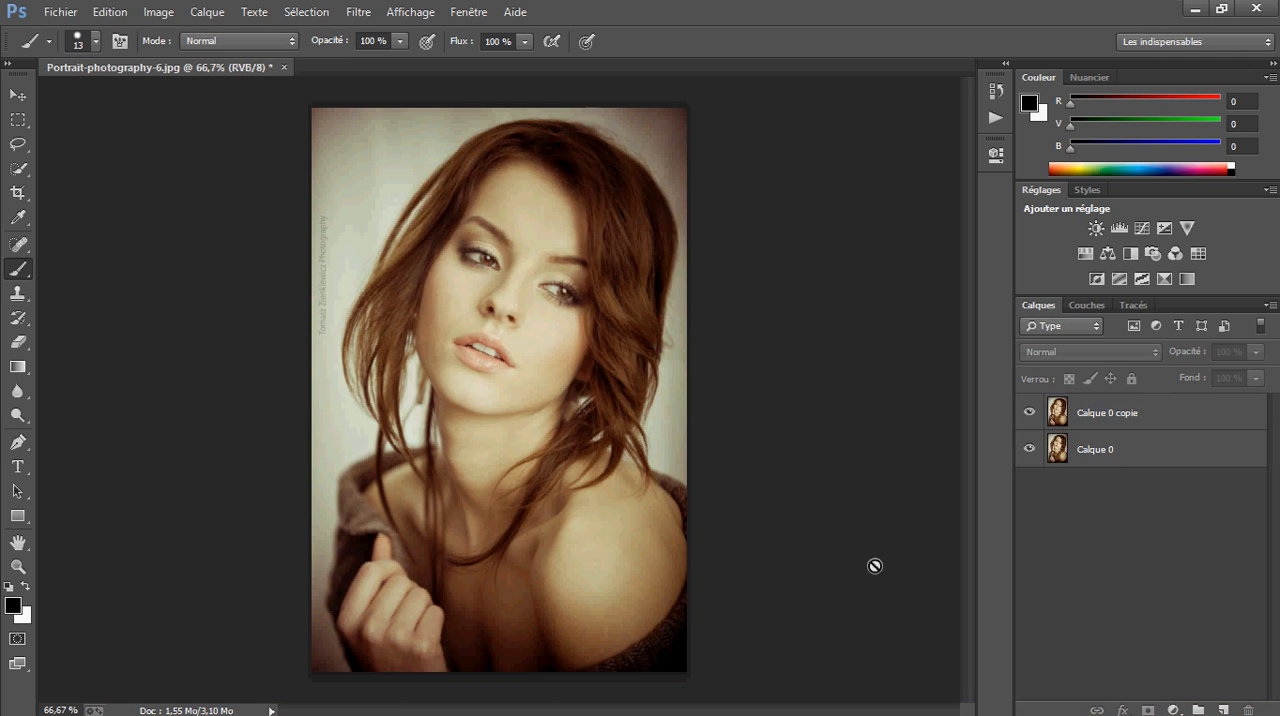
Add a Teinte/Saturation adjustment layer above Calque 0 copie and set its saturation to -100
left_click(1108, 420)
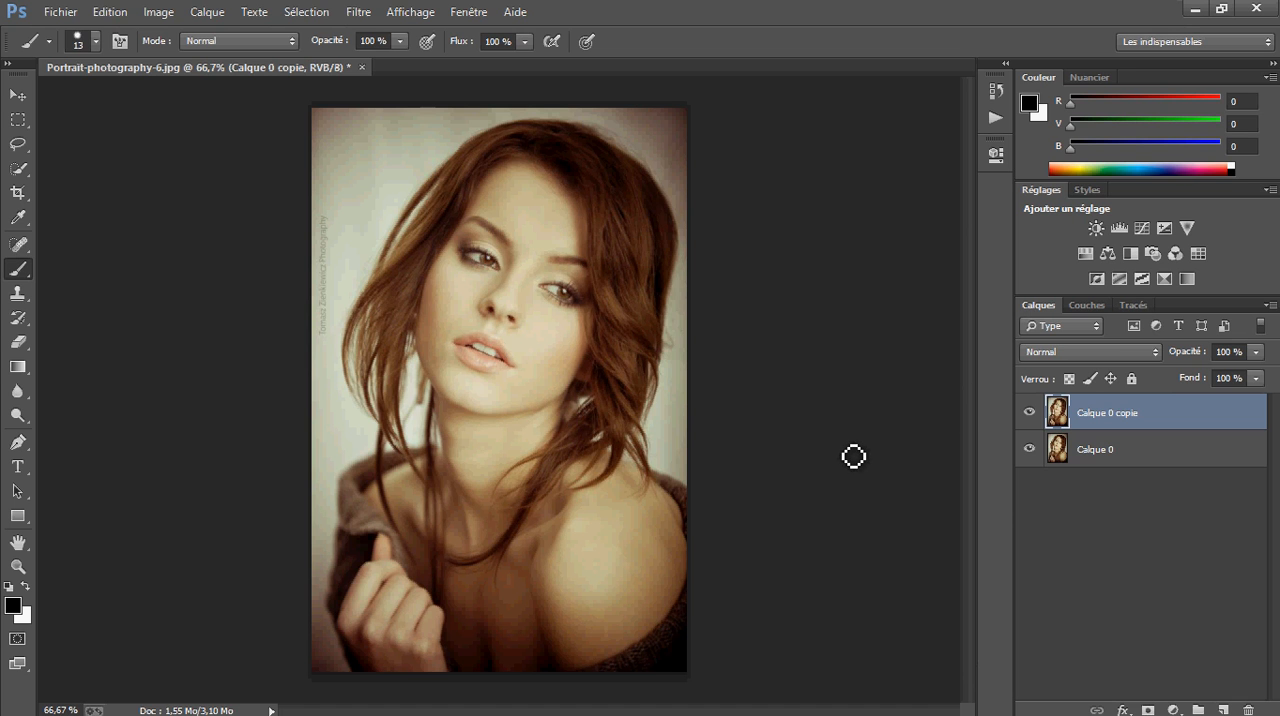
left_click(1152, 452)
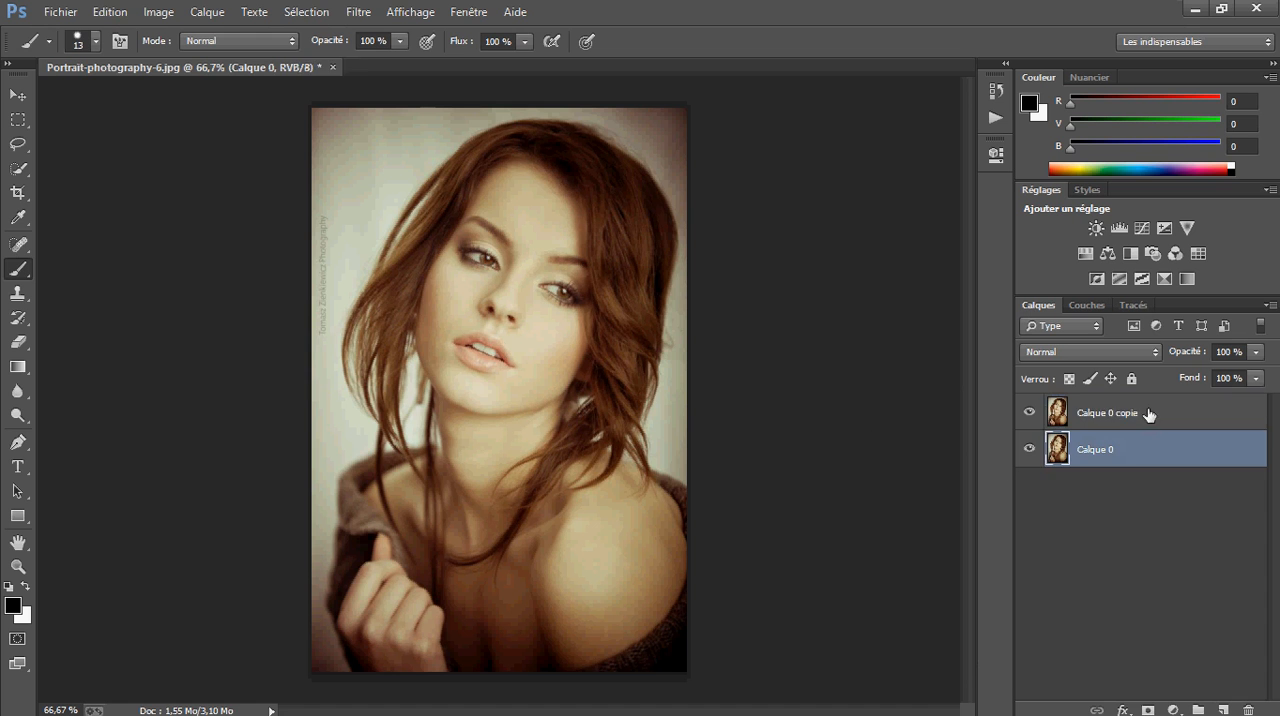
left_click(1188, 412)
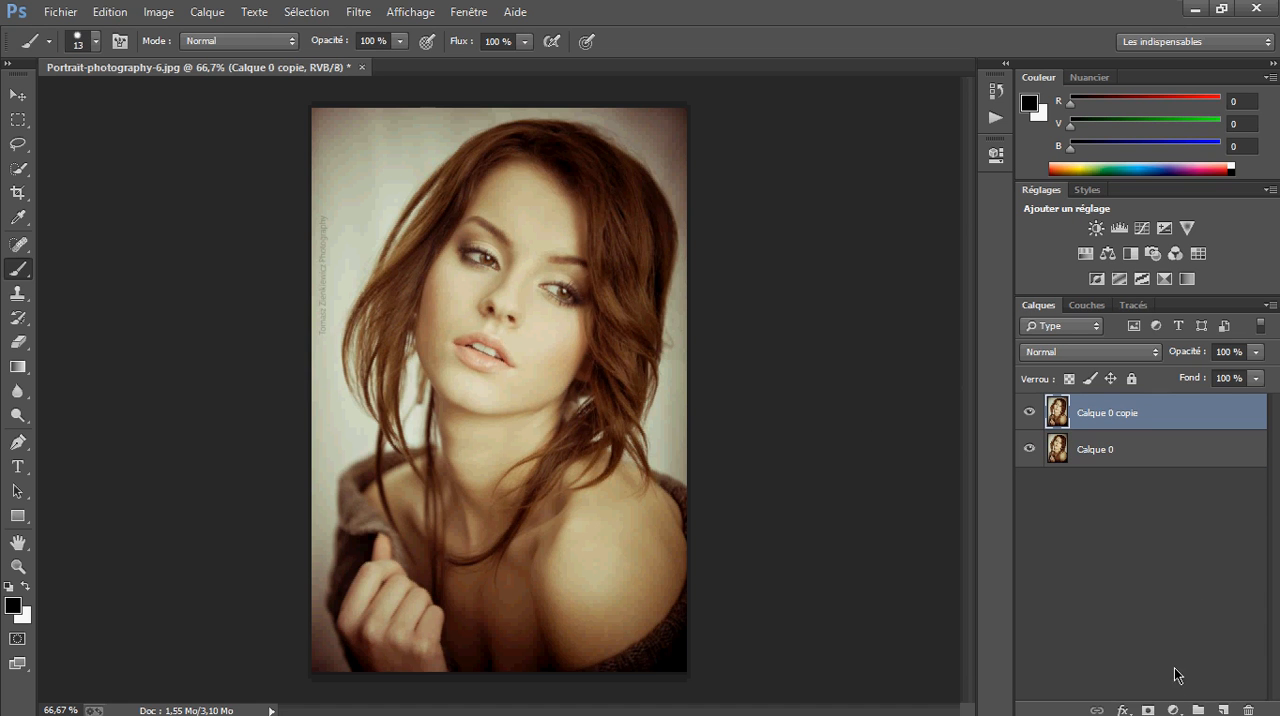
left_click(1173, 710)
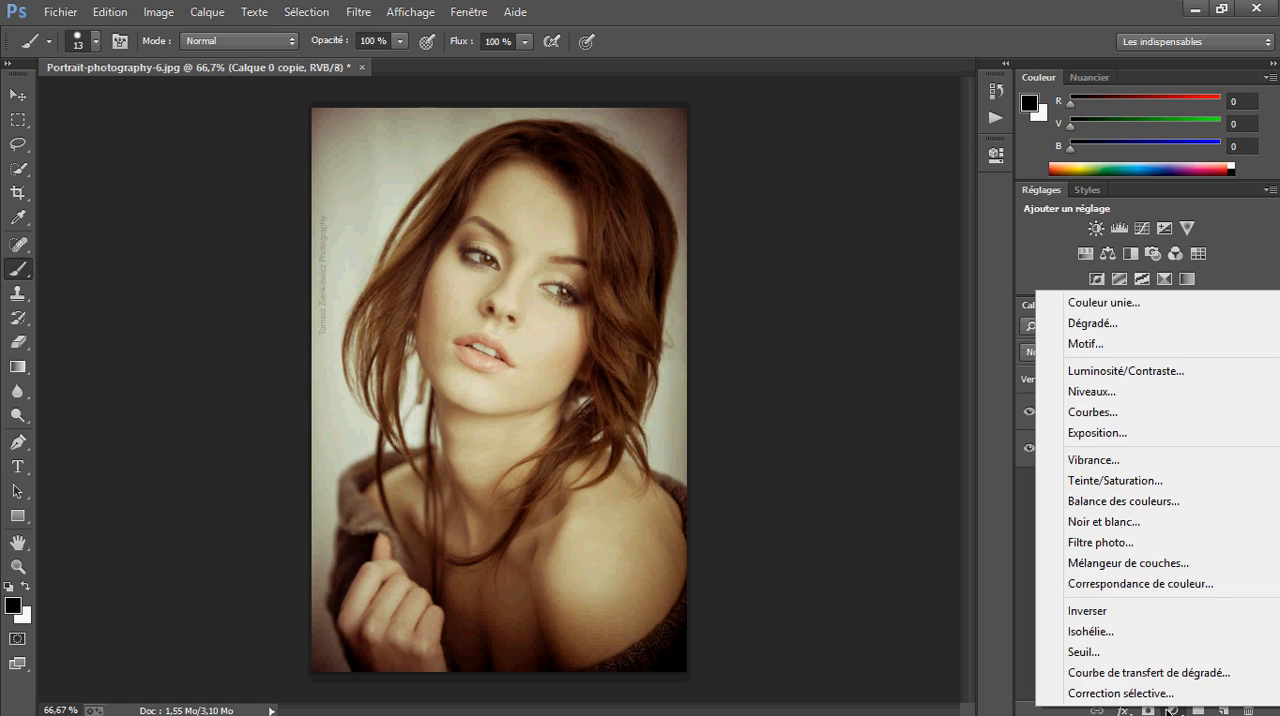
left_click(1040, 629)
left_click(1173, 710)
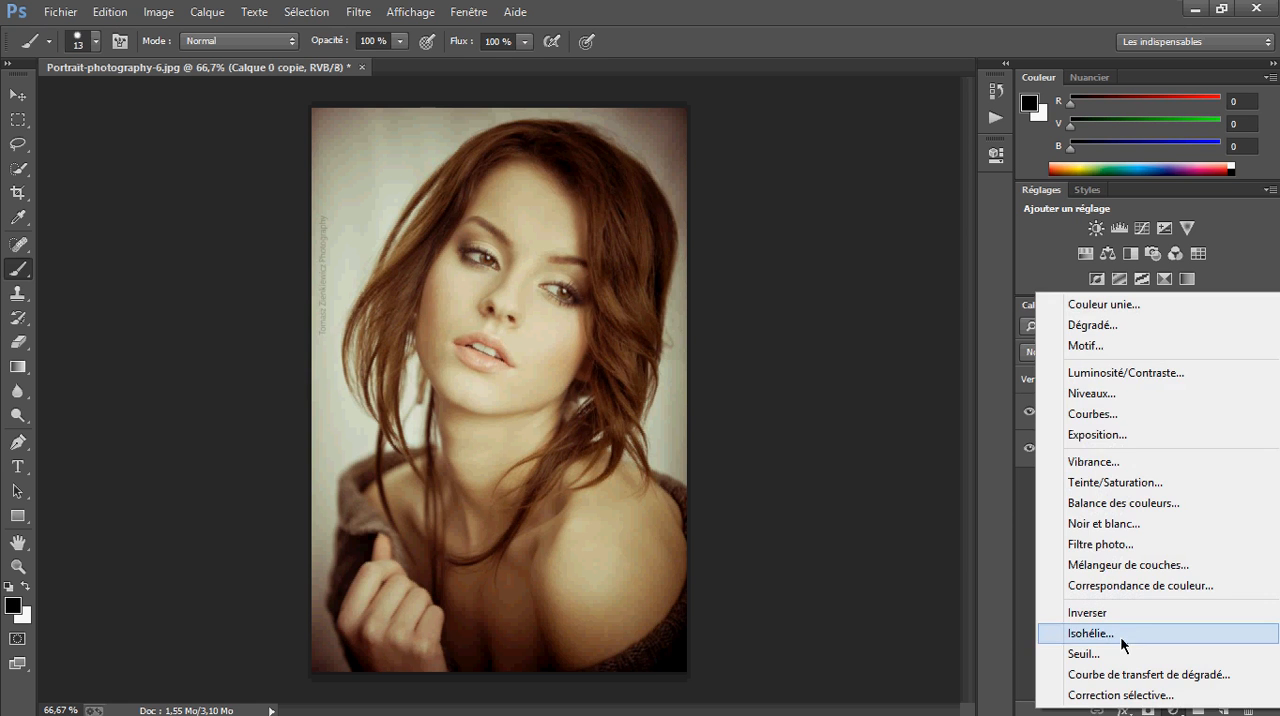
left_click(1155, 488)
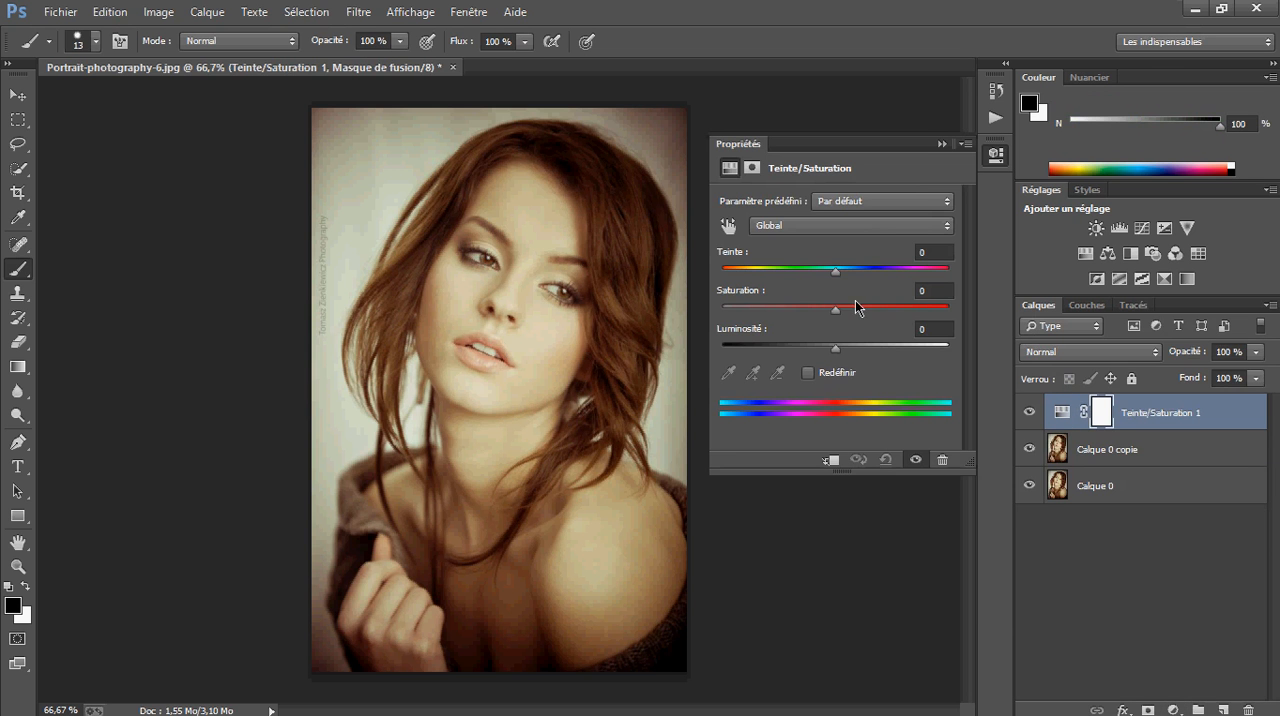
left_click_drag(836, 310, 655, 303)
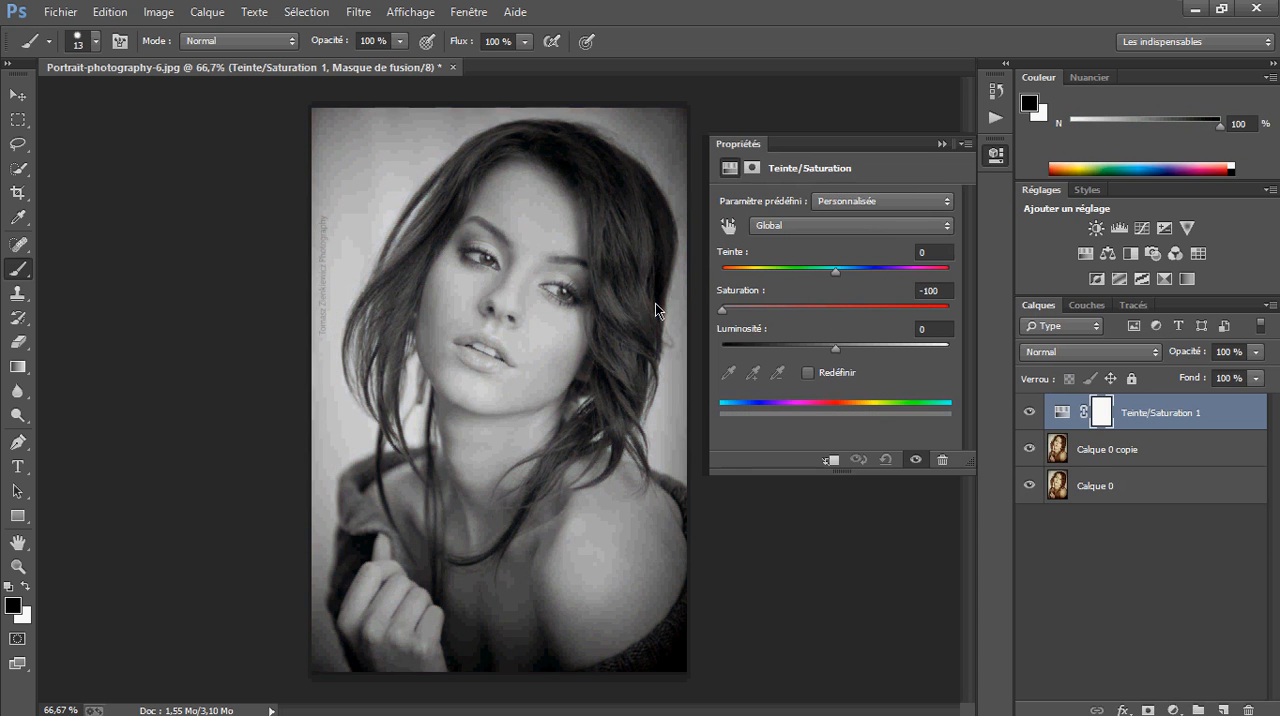
left_click(942, 144)
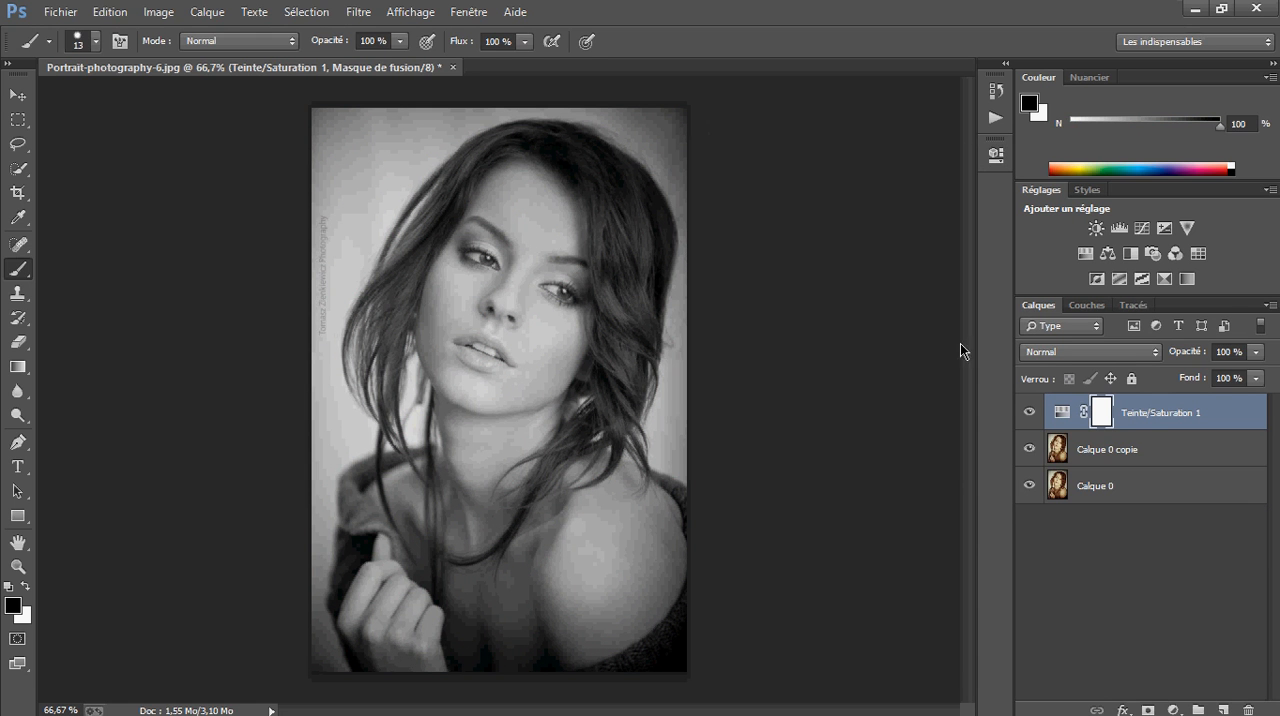
Invert the colours of the Calque 0 copie layer
left_click(1121, 486)
left_click(1130, 450)
left_click(1144, 422)
left_click(1115, 450)
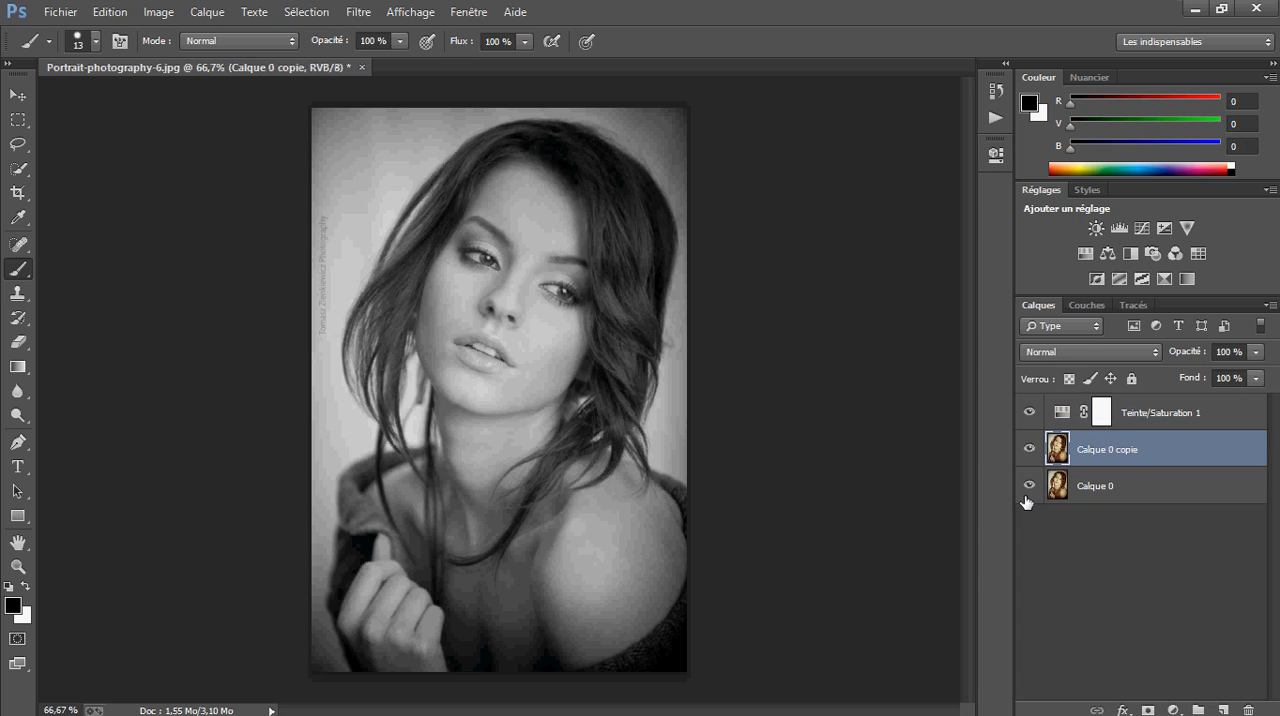
key("ctrl+i")
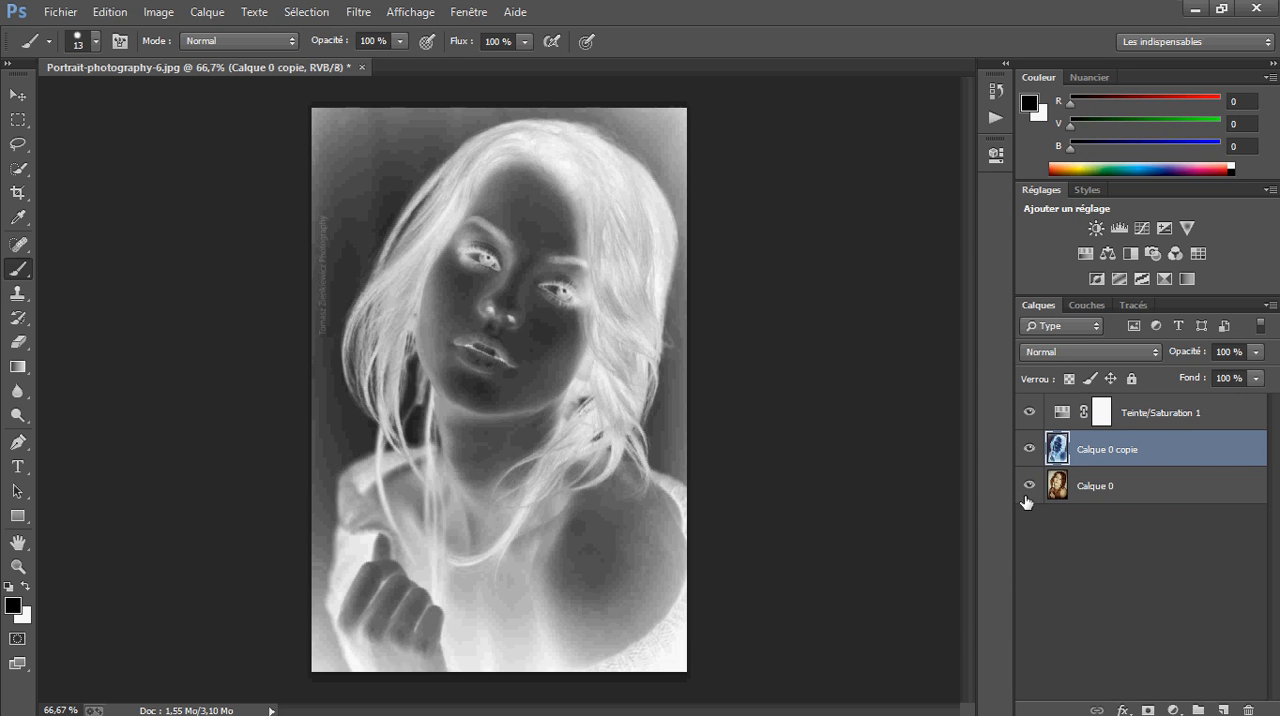
Invert Calque 0 copie back to its original colours, and reapply the inversion with the Négatif adjustment
left_click(1134, 416)
left_click(1128, 447)
key("ctrl+i")
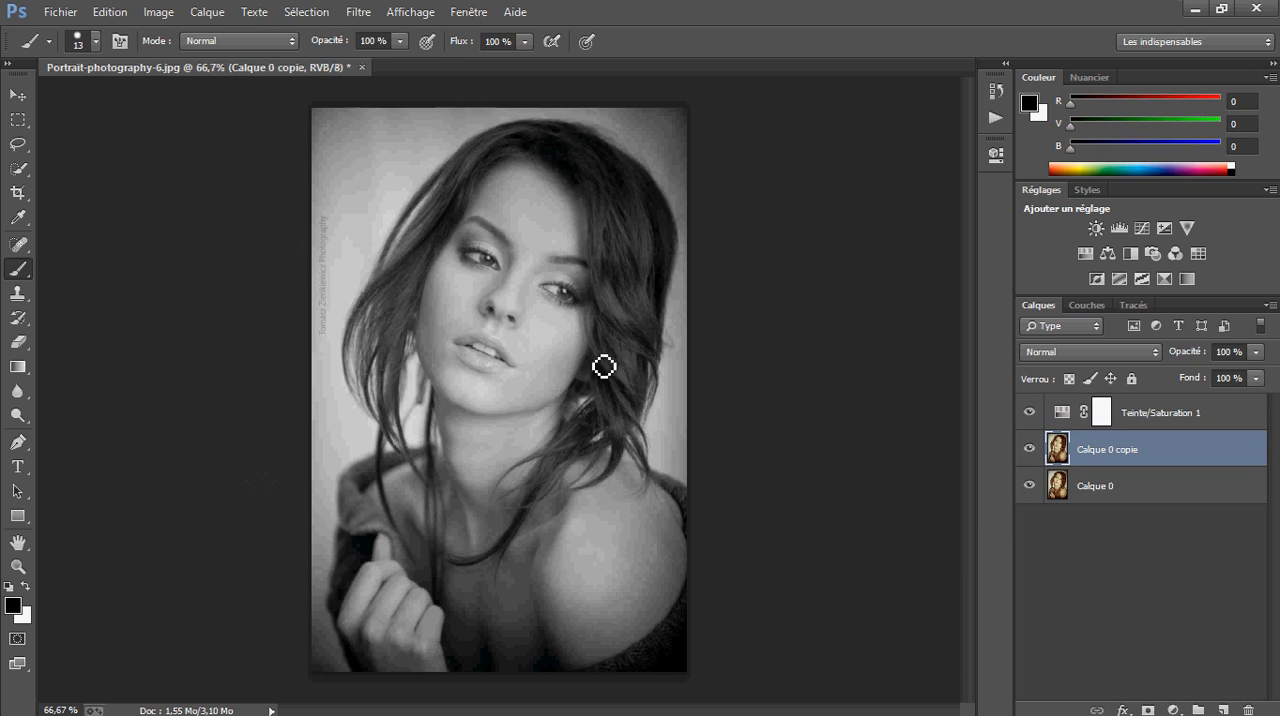
left_click(162, 12)
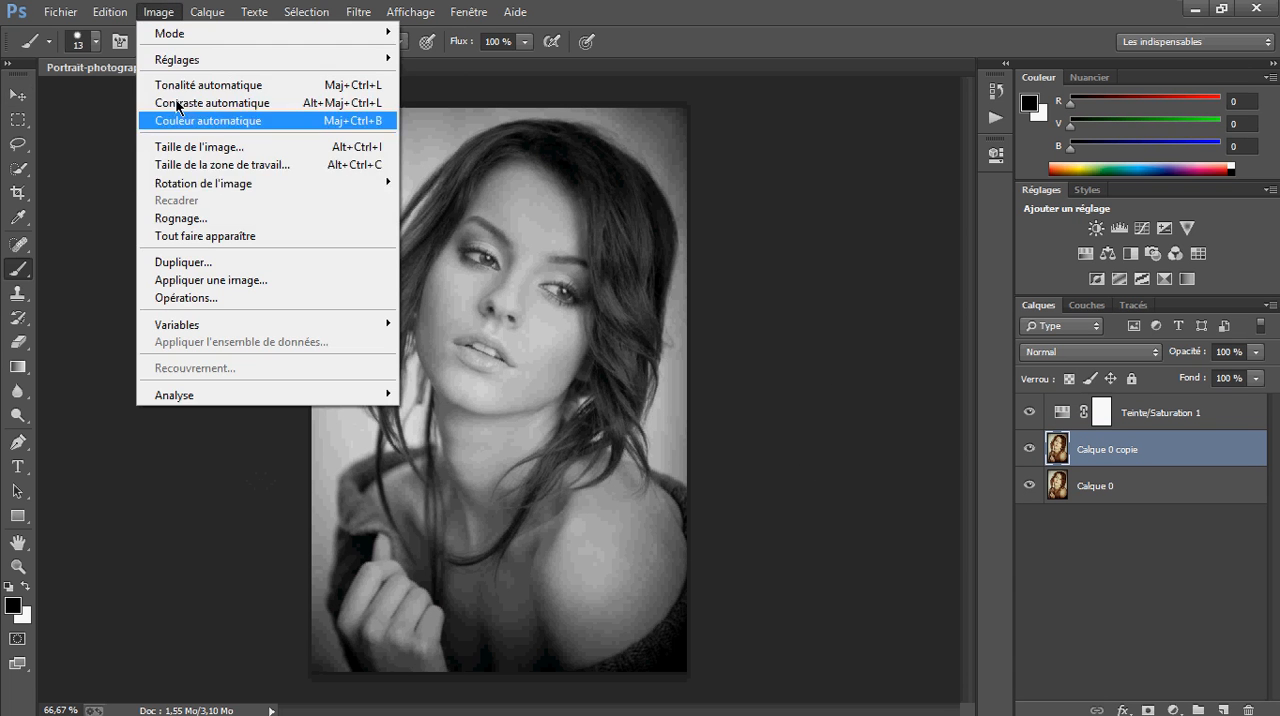
mouse_move(254, 57)
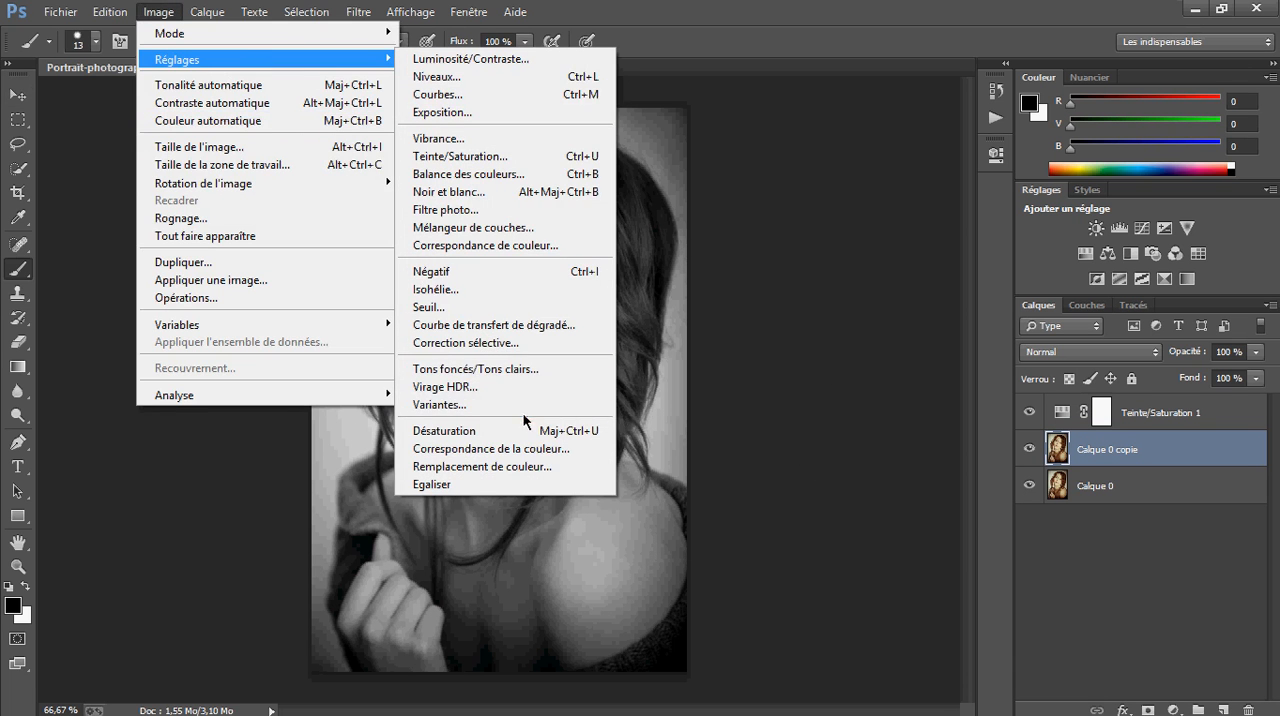
left_click(516, 269)
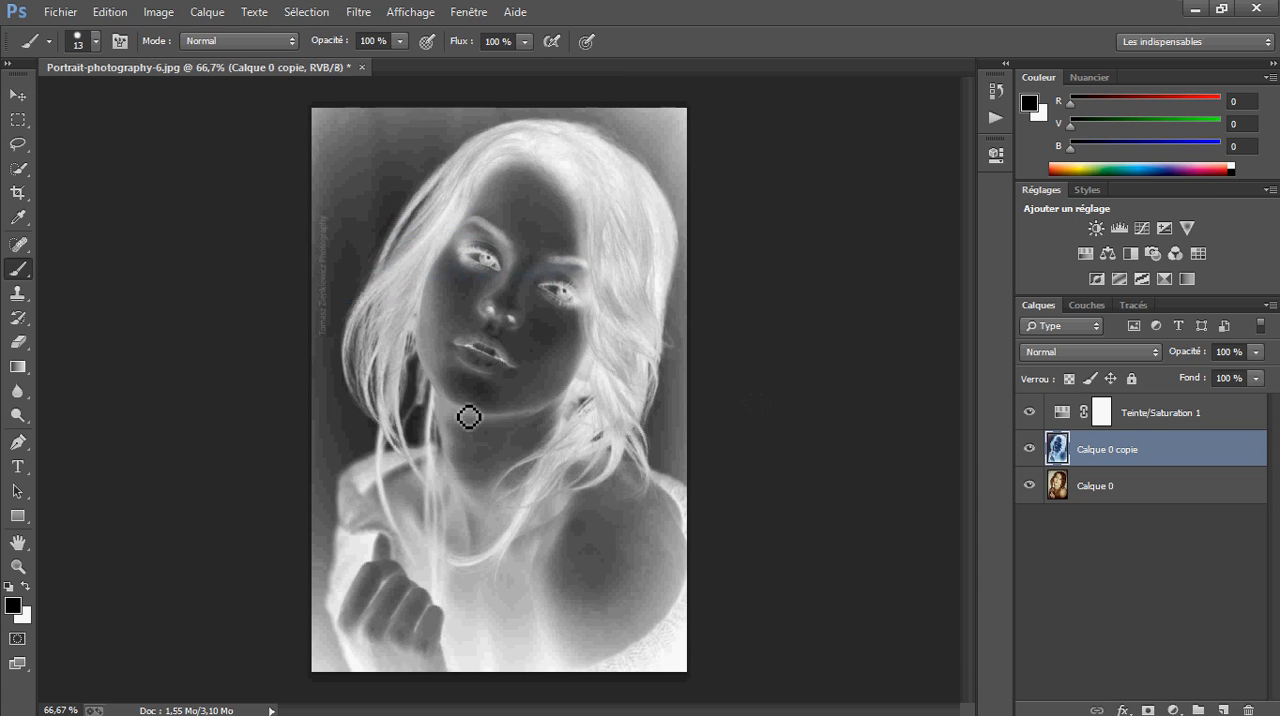
left_click(1174, 411)
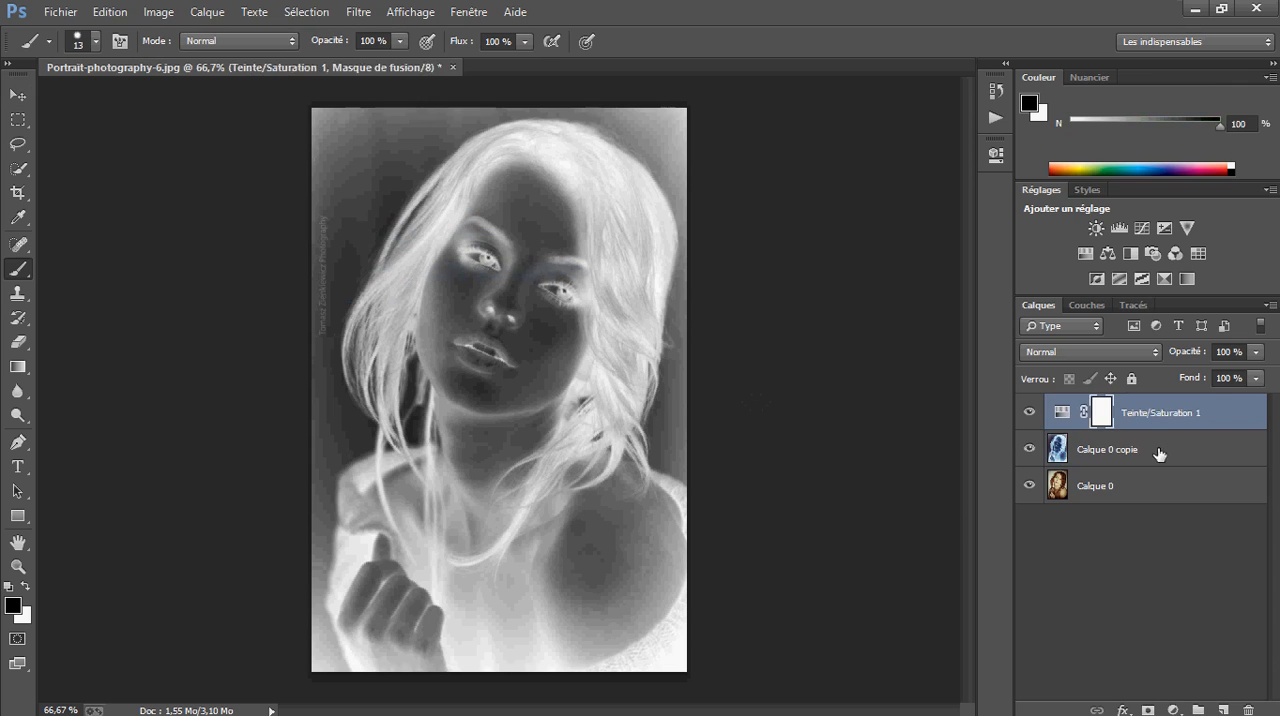
left_click(1157, 451)
left_click(1165, 420)
left_click(1133, 447)
left_click(1138, 421)
left_click(1108, 449)
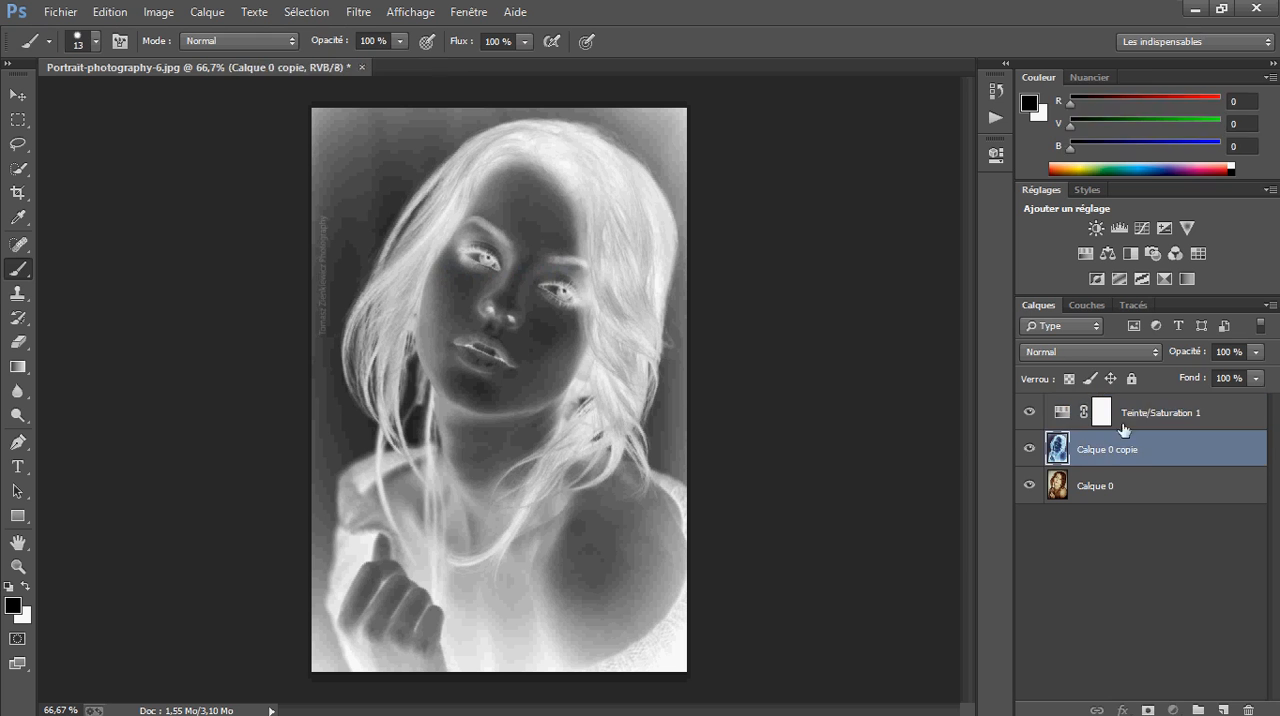
left_click(1124, 424)
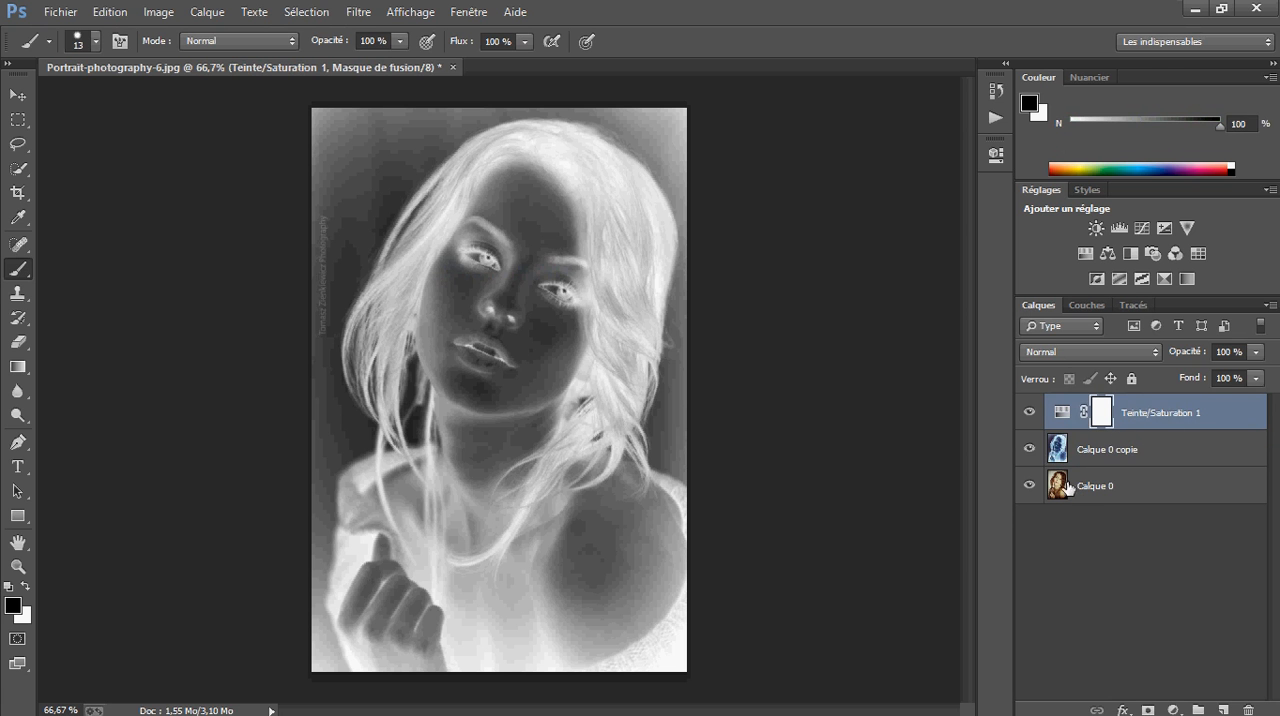
Set the blending mode of the Calque 0 copie layer to Densité couleur -
left_click(1127, 447)
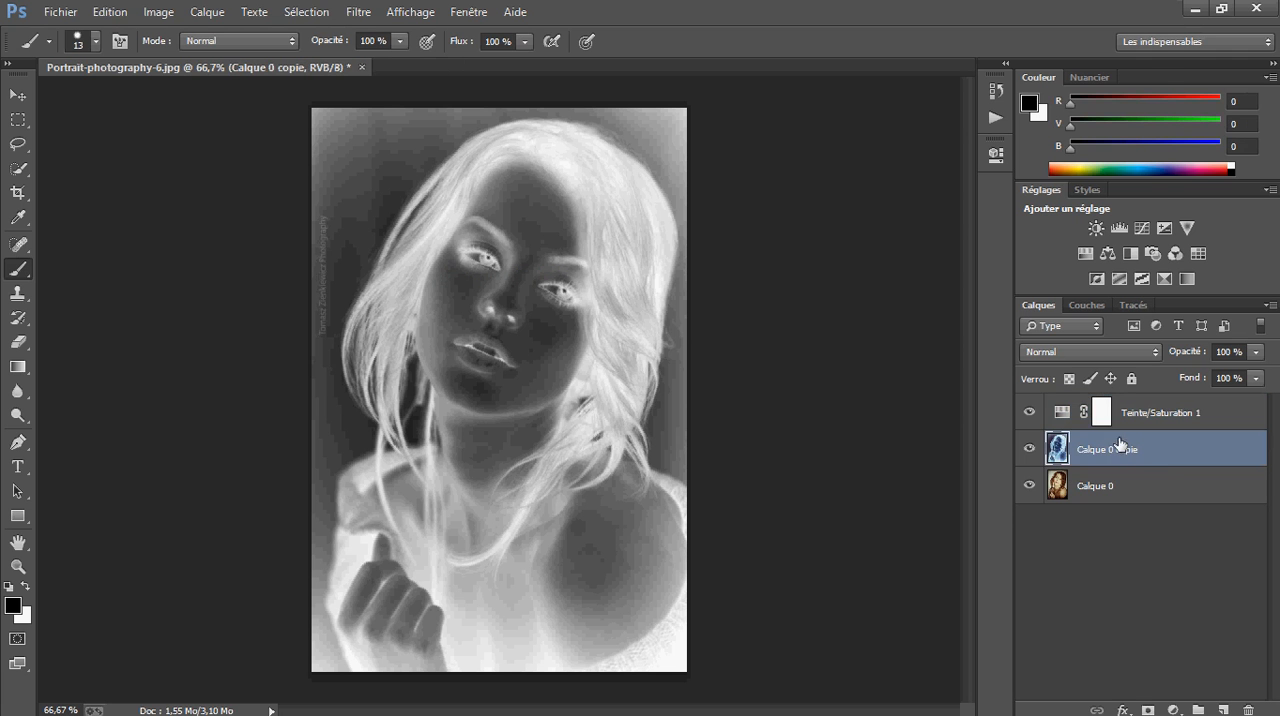
left_click(1141, 354)
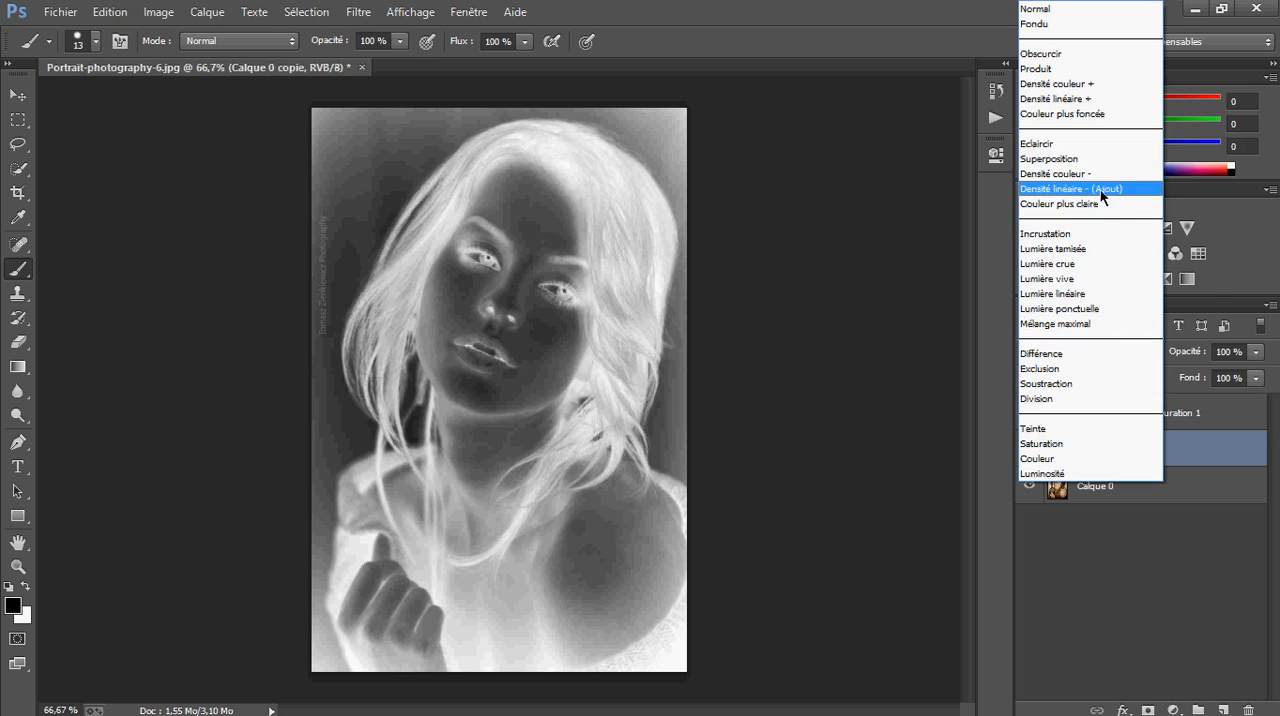
left_click(1168, 495)
left_click(1129, 353)
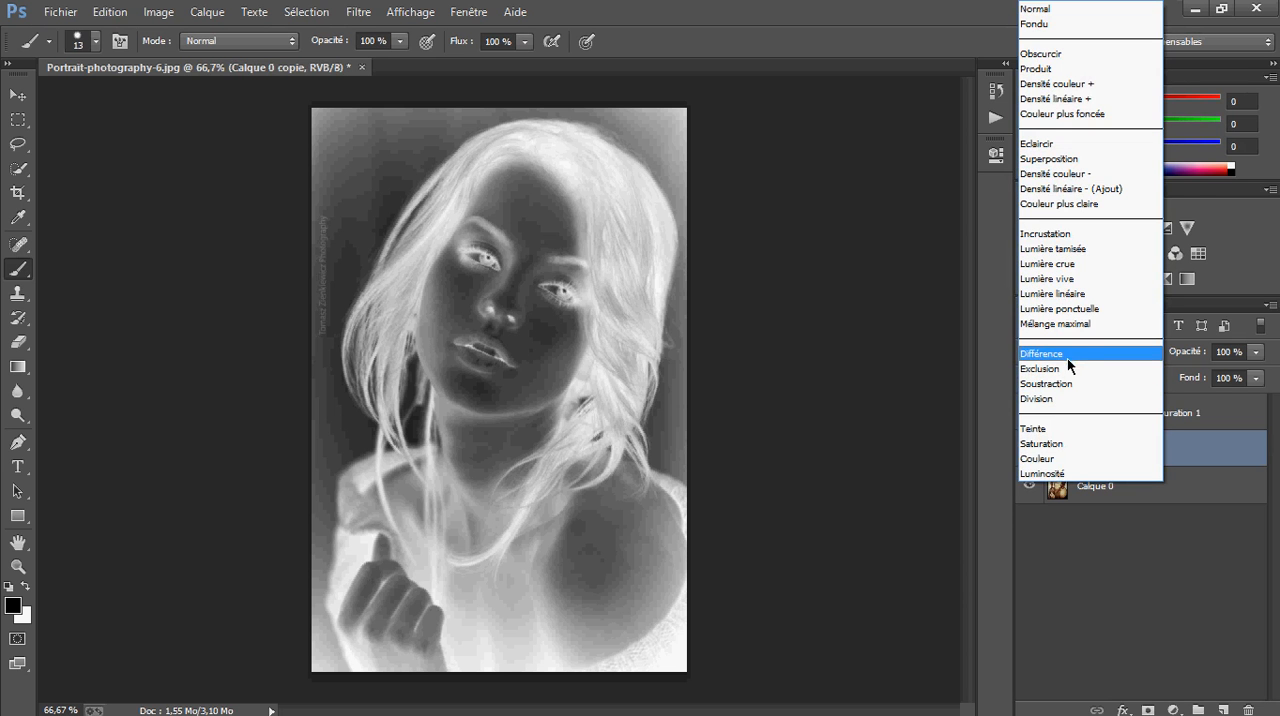
left_click(1093, 176)
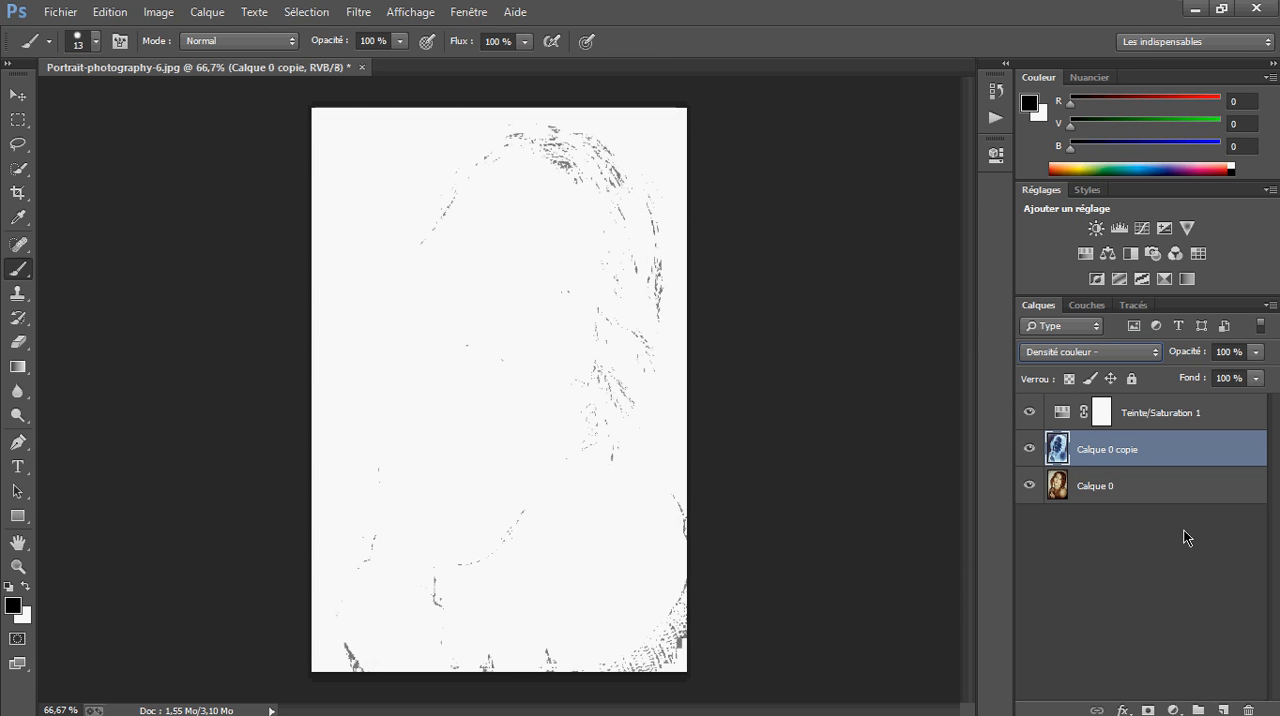
Open the Flou gaussien filter for the Calque 0 copie layer and keep the portrait in view beside its dialog
left_click(1150, 414)
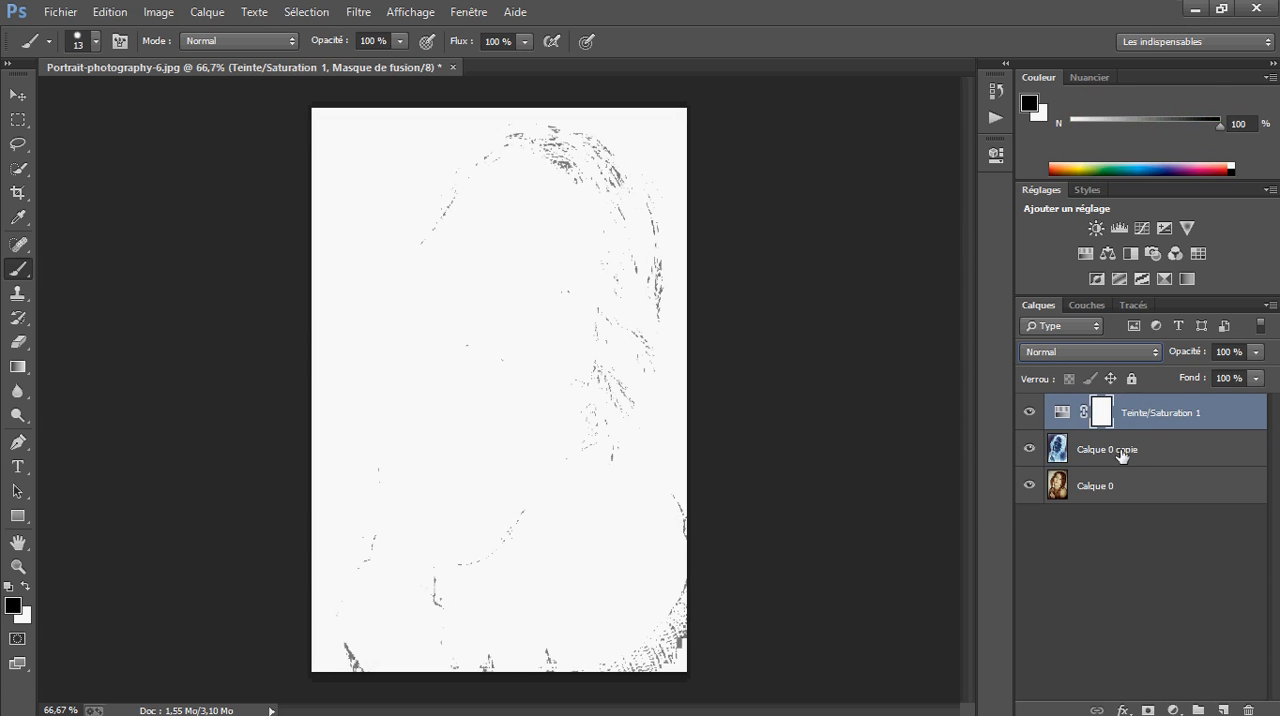
left_click(1100, 452)
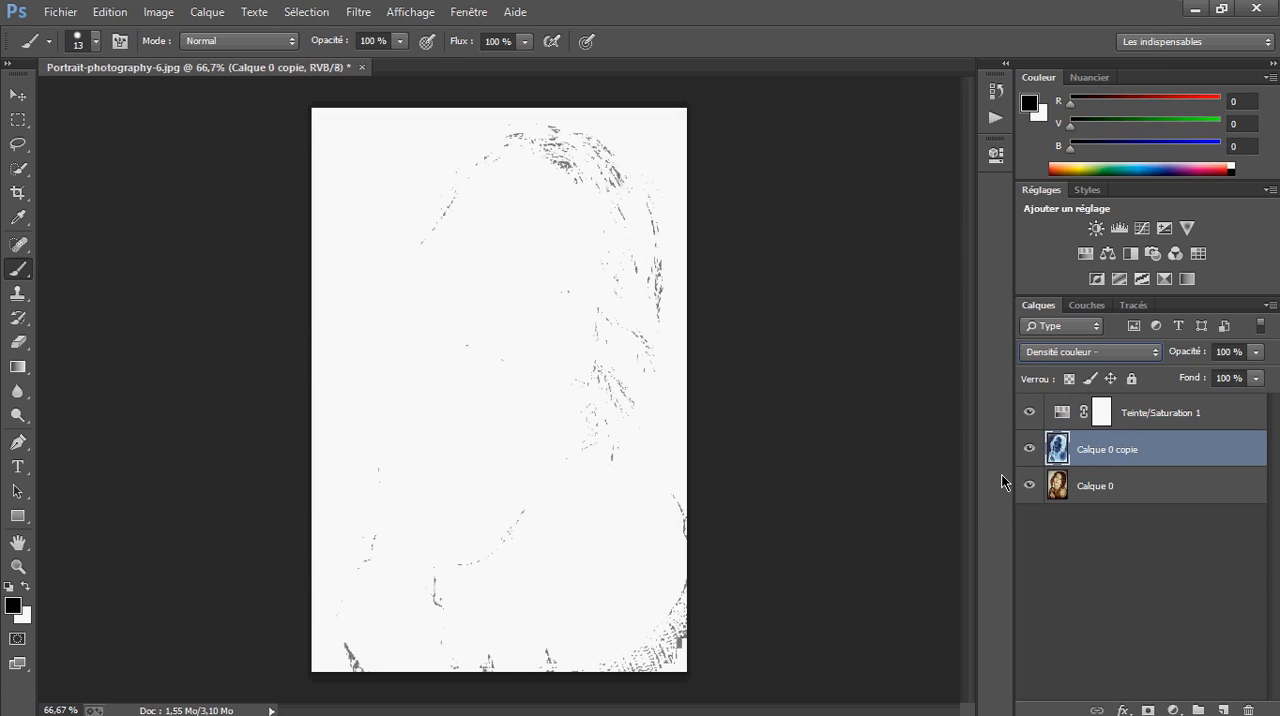
left_click(358, 11)
mouse_move(467, 278)
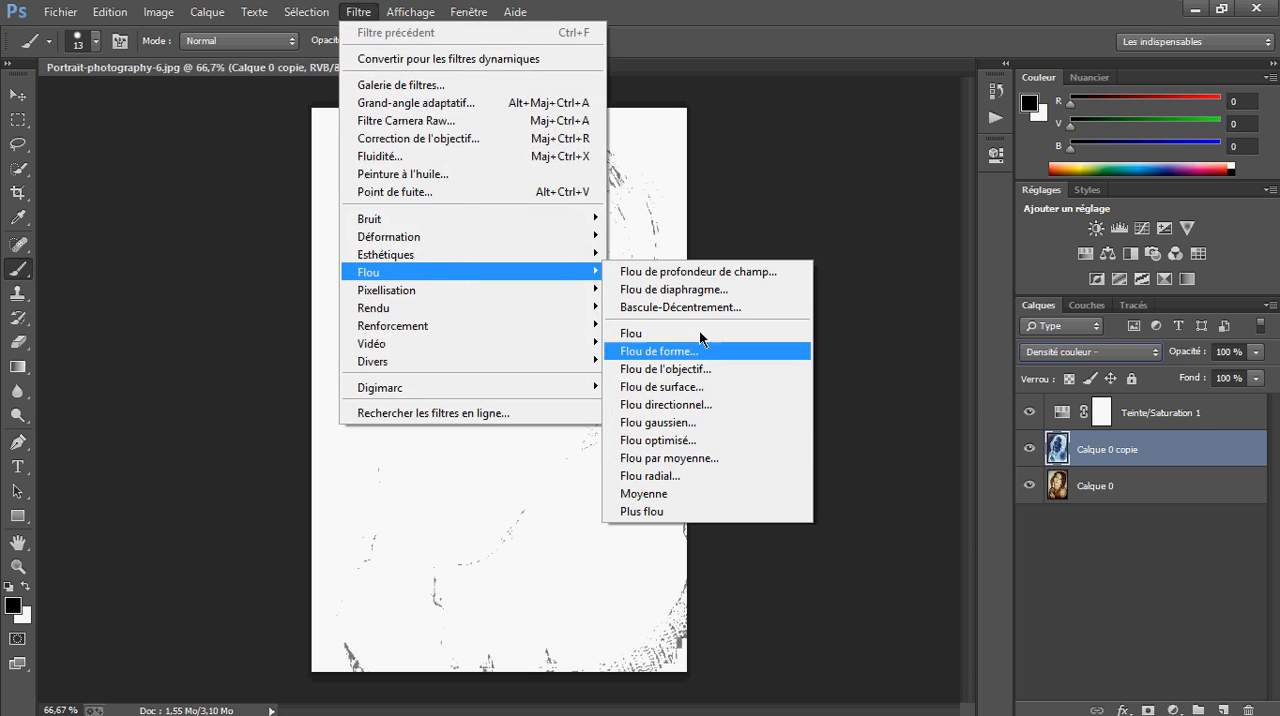
left_click(740, 425)
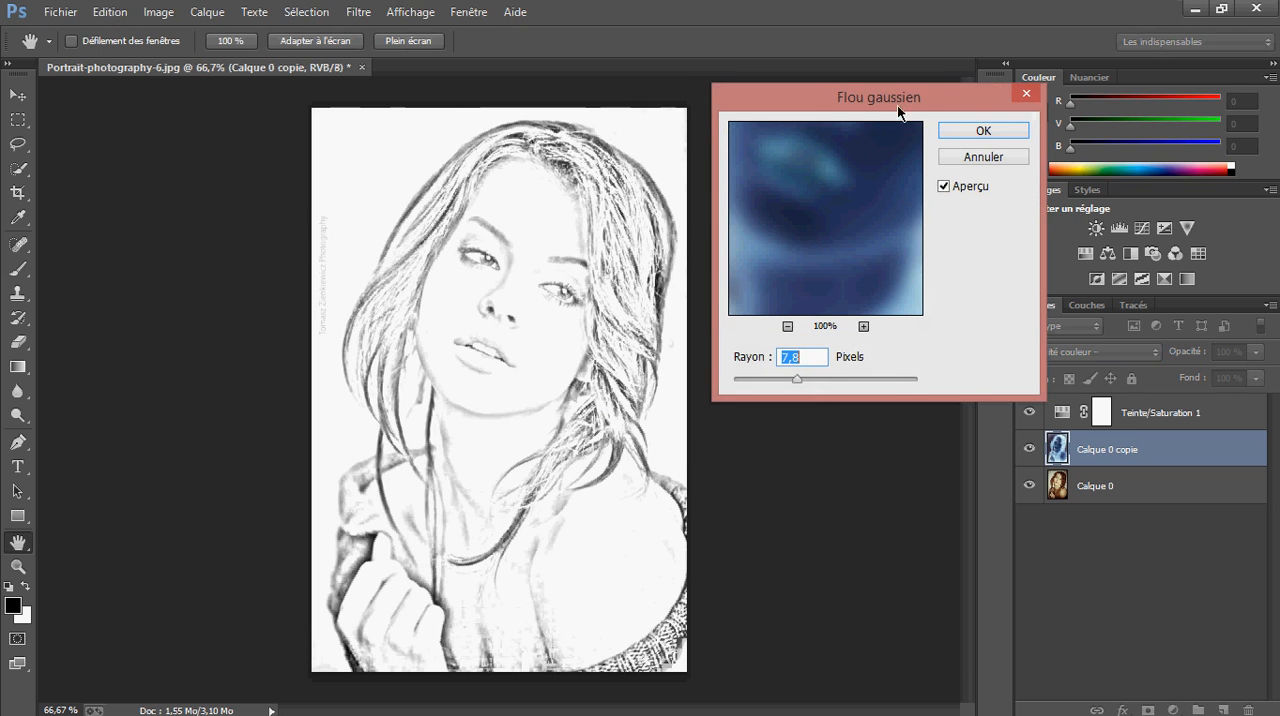
left_click_drag(897, 105, 879, 113)
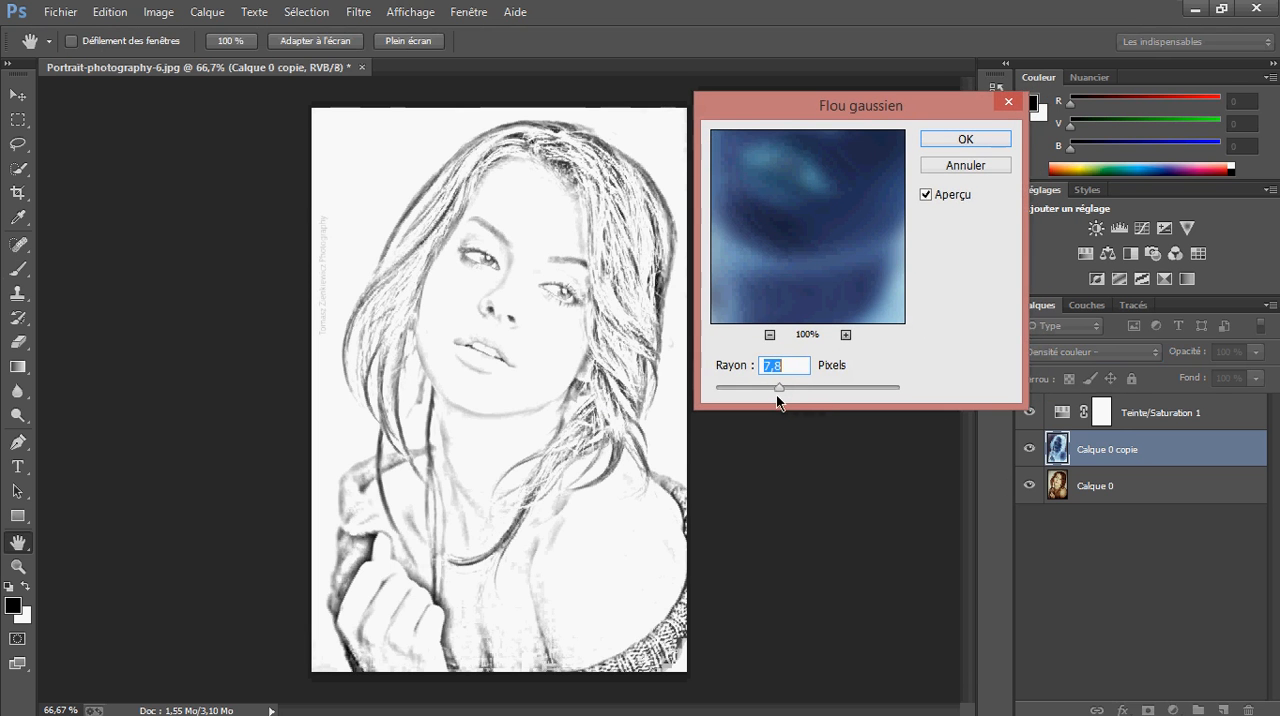
Try larger Gaussian blur radii, up to about 80,8 pixels, to compare their effect on the portrait
left_click_drag(784, 364, 659, 361)
left_click_drag(788, 366, 882, 365)
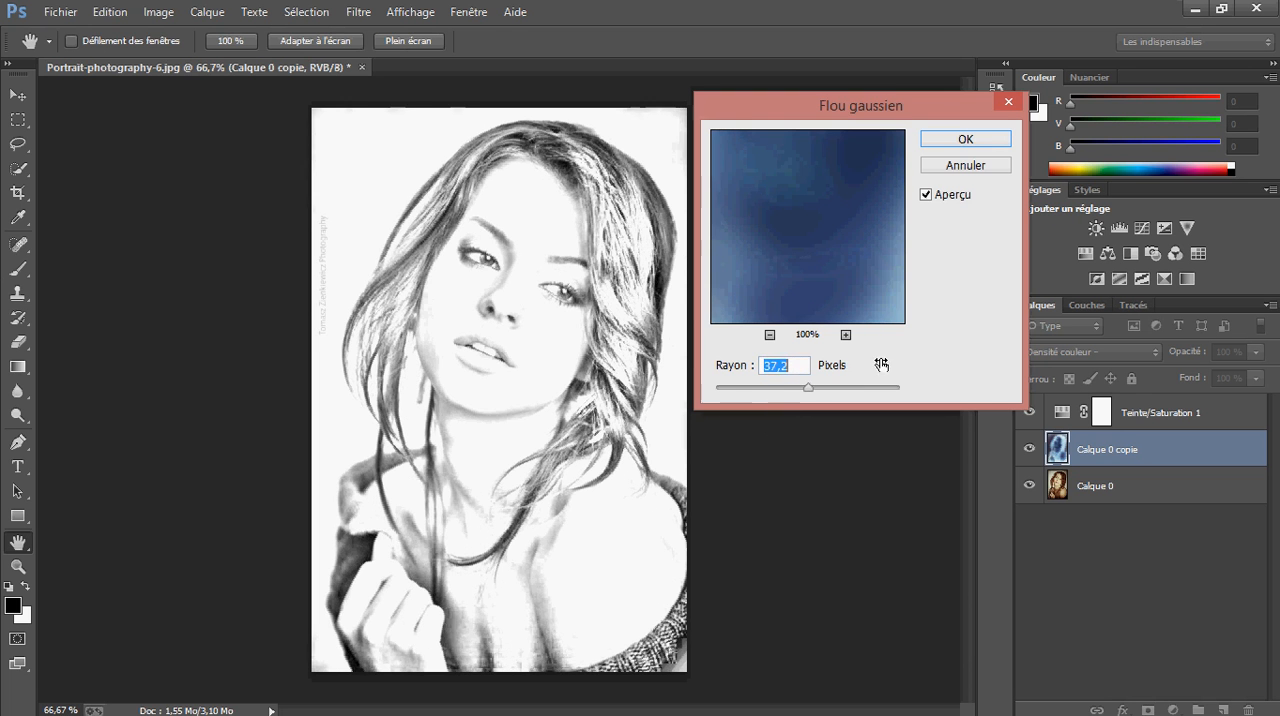
left_click_drag(749, 364, 874, 362)
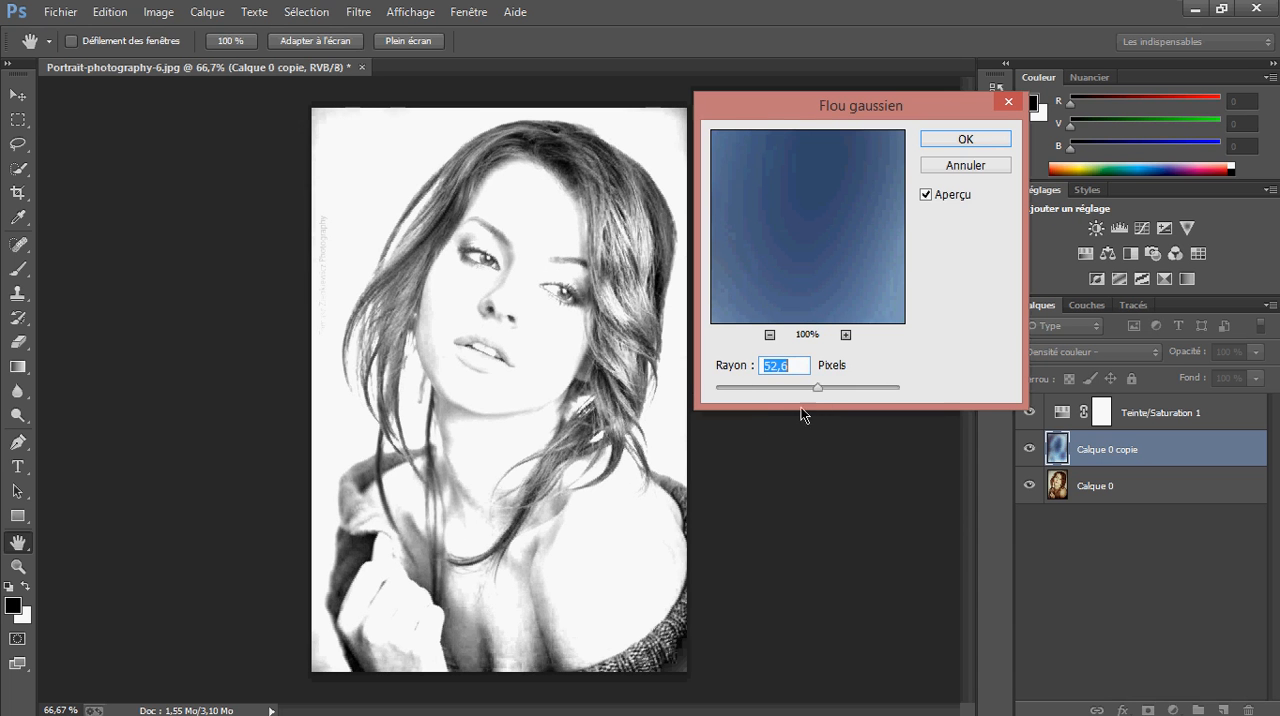
left_click_drag(733, 370, 829, 365)
left_click_drag(723, 365, 874, 362)
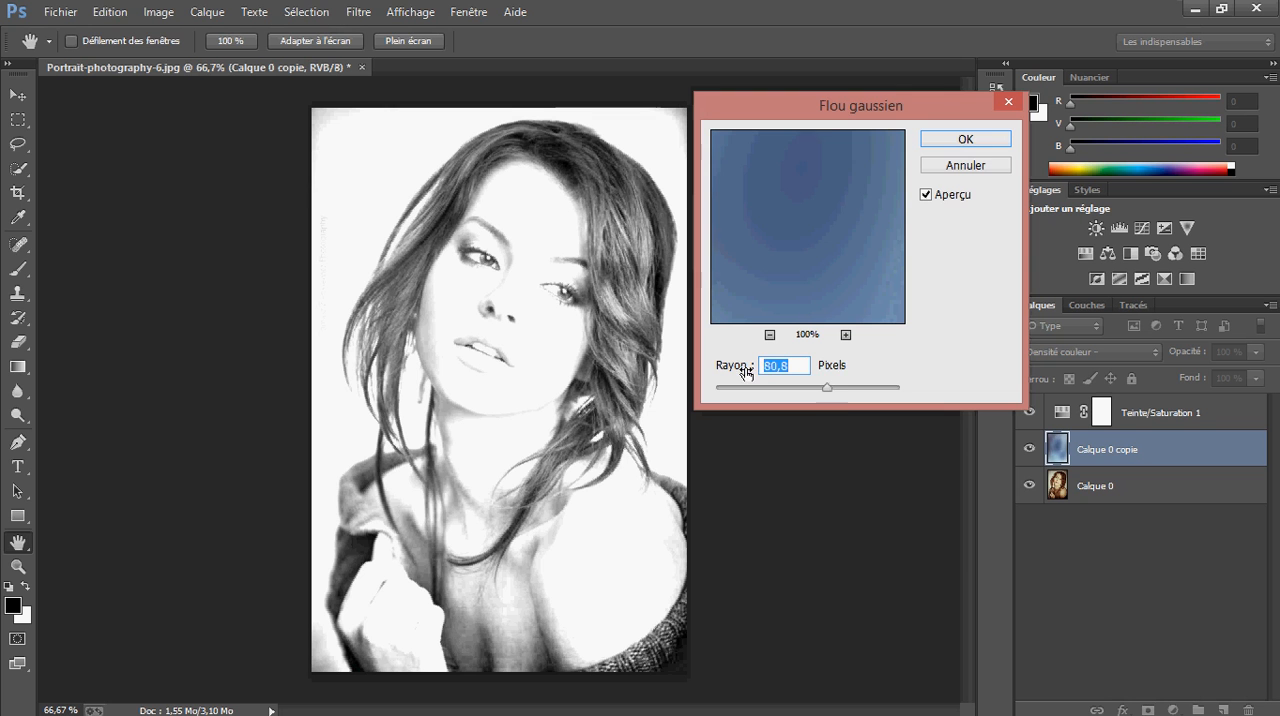
left_click_drag(748, 372, 610, 371)
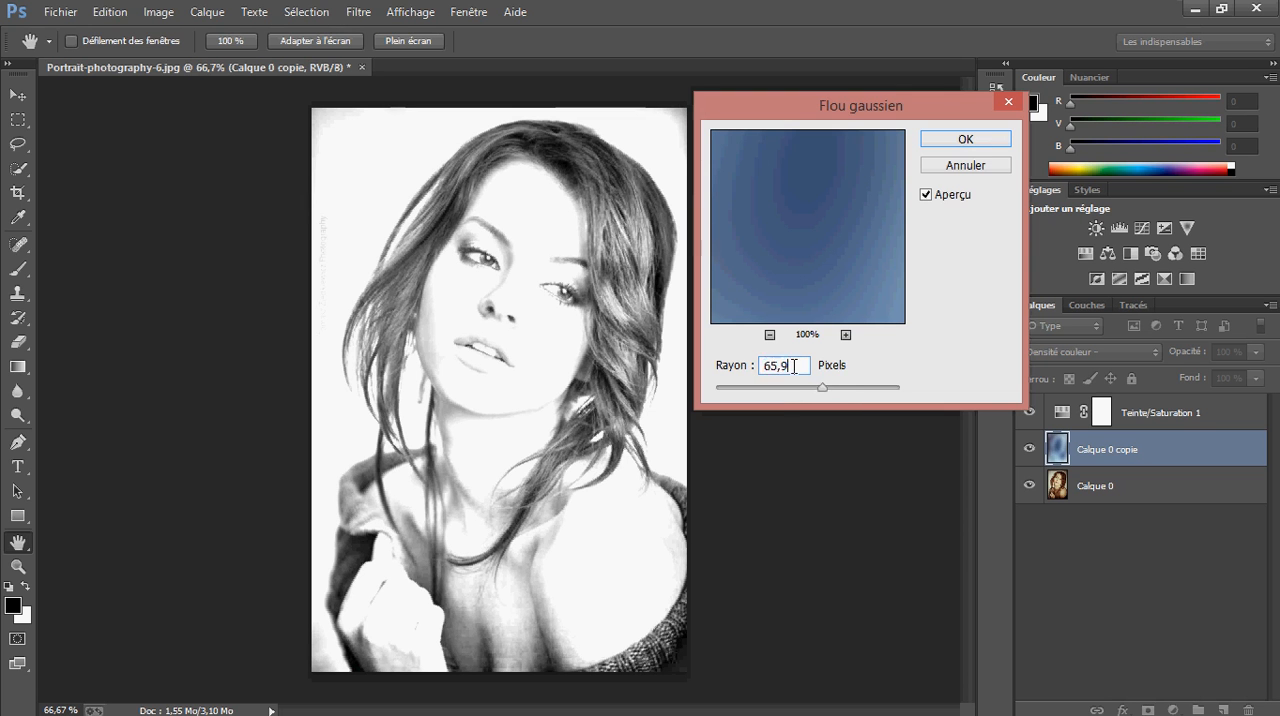
Set the Gaussian blur radius to 7,8 pixels and apply it to Calque 0 copie
type("7")
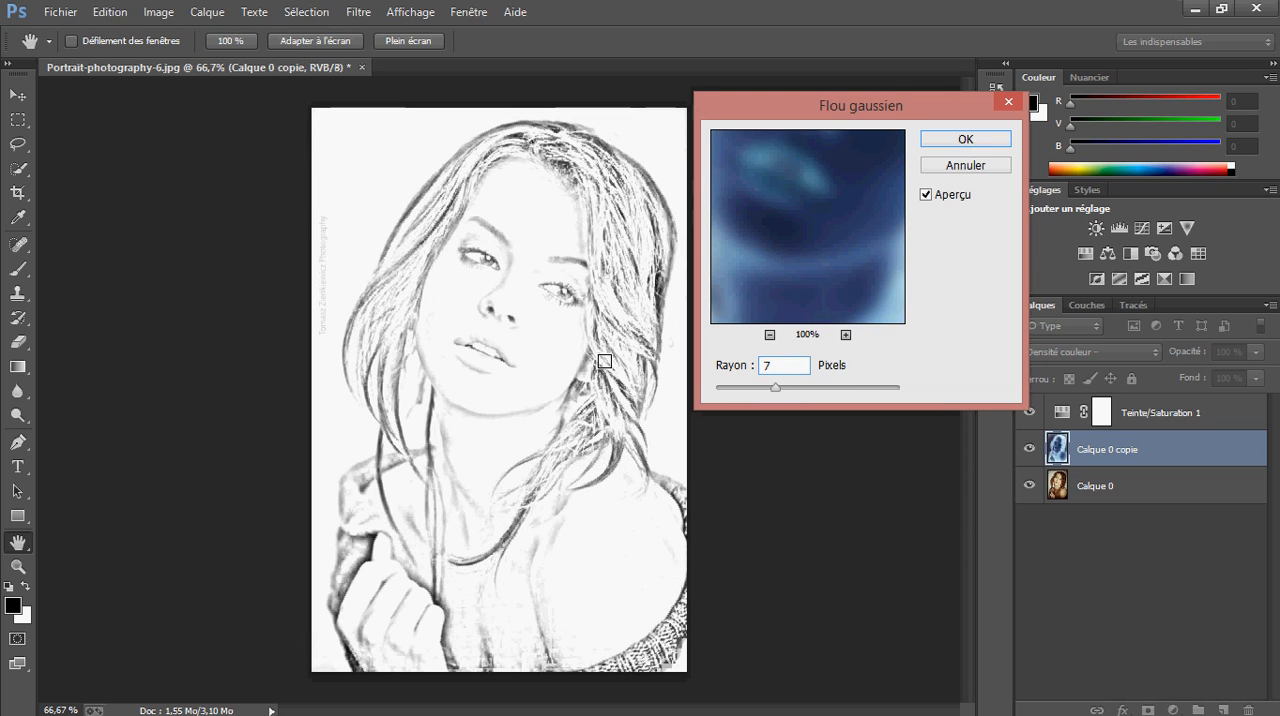
type(",8")
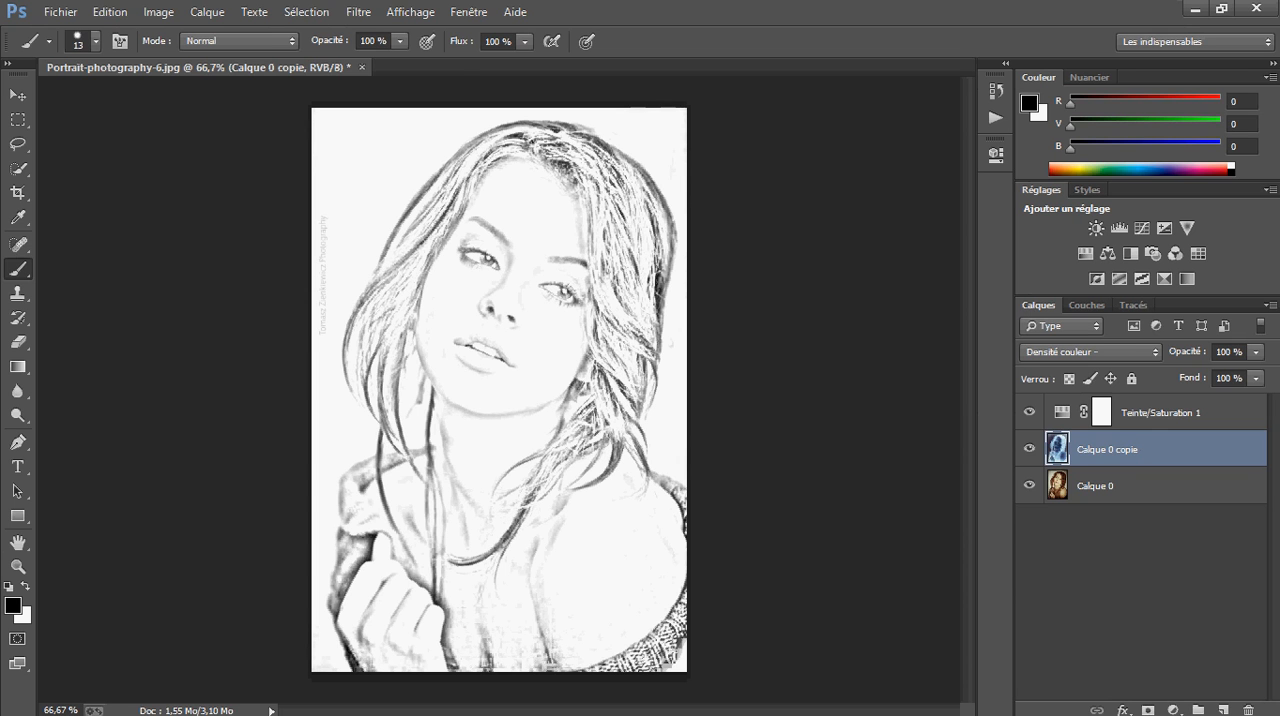
left_click(1156, 422)
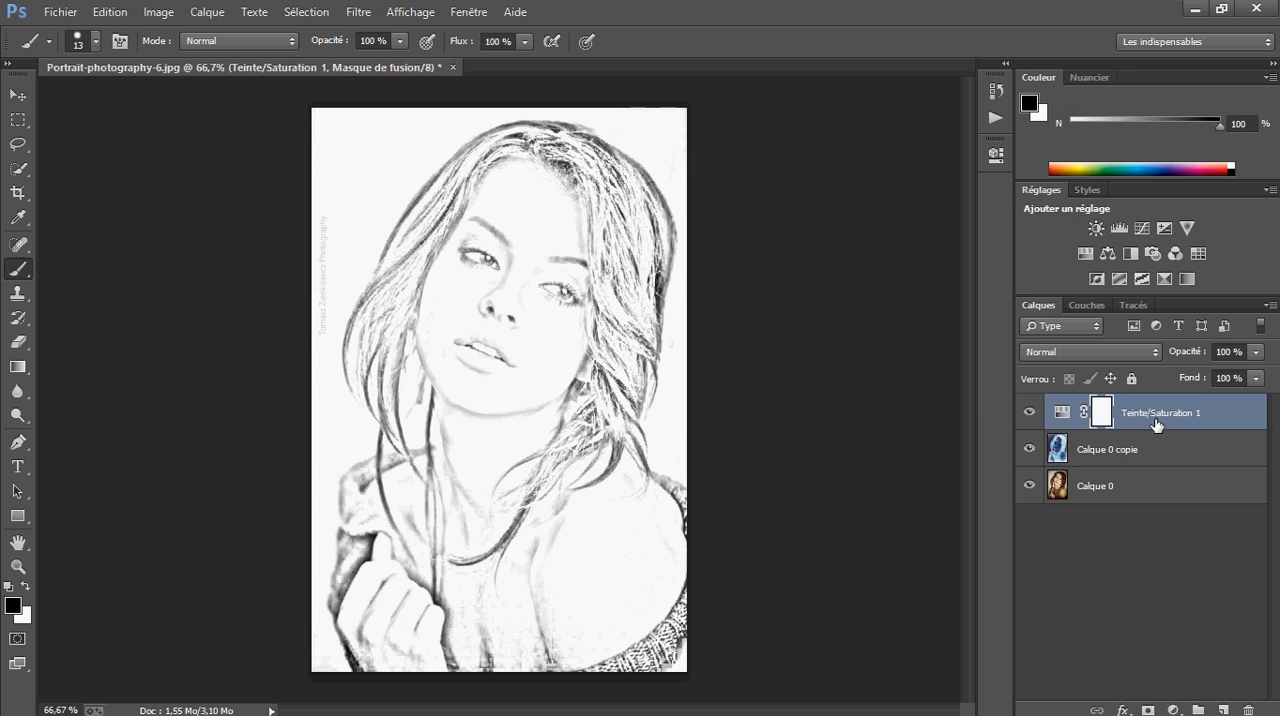
left_click(1142, 448)
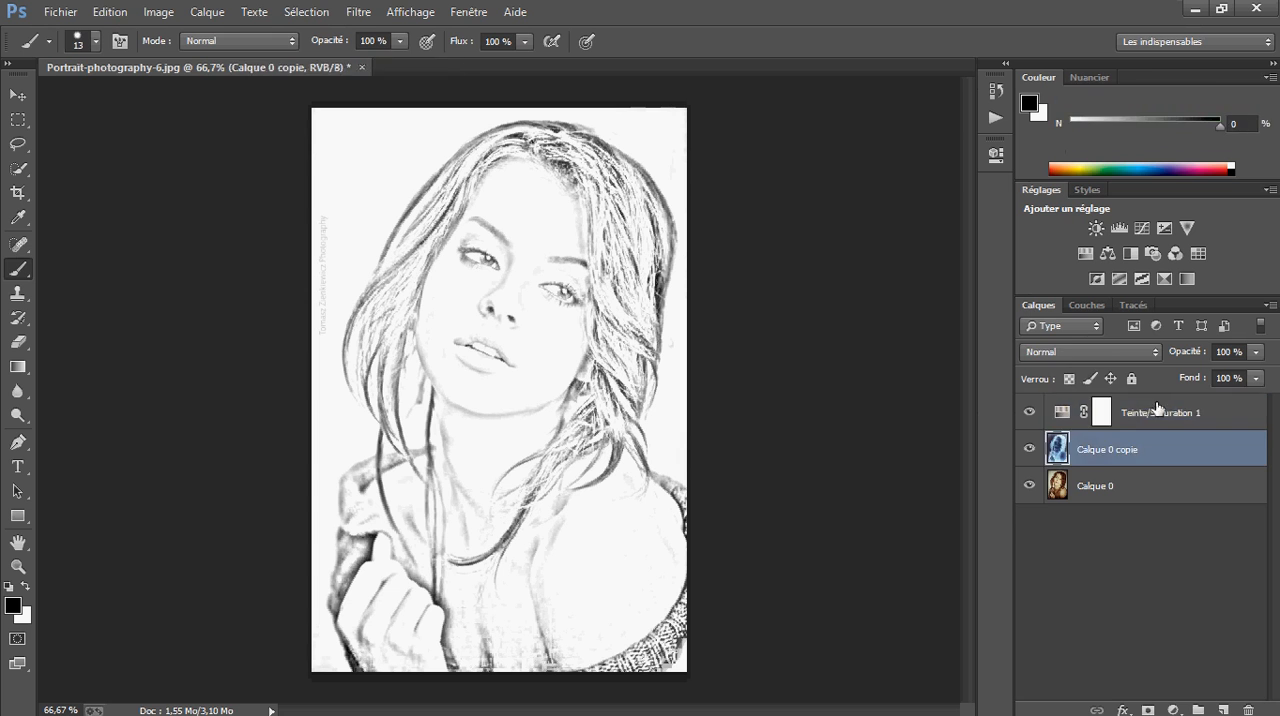
left_click(1150, 424)
left_click(1132, 436)
Add a Niveaux adjustment layer above Teinte/Saturation 1, with the black input at about 29 and the midtones at about 1,40
left_click(1131, 425)
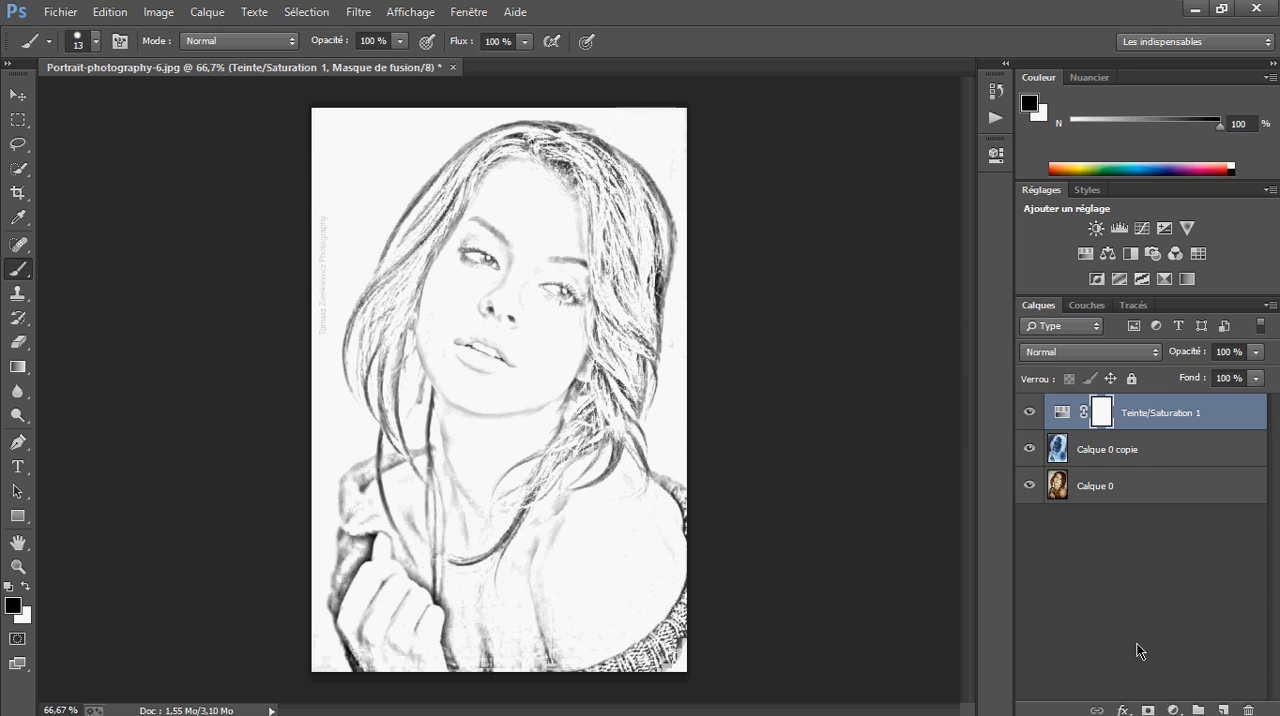
left_click(1175, 709)
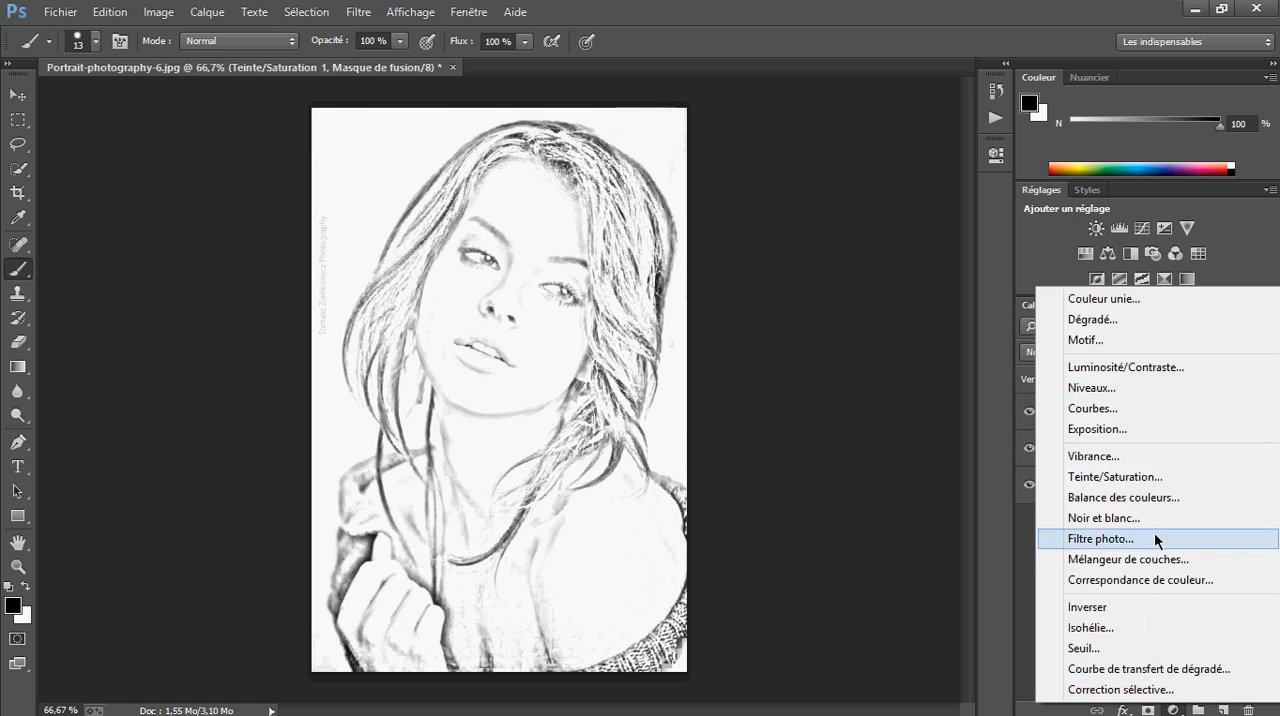
left_click(1137, 390)
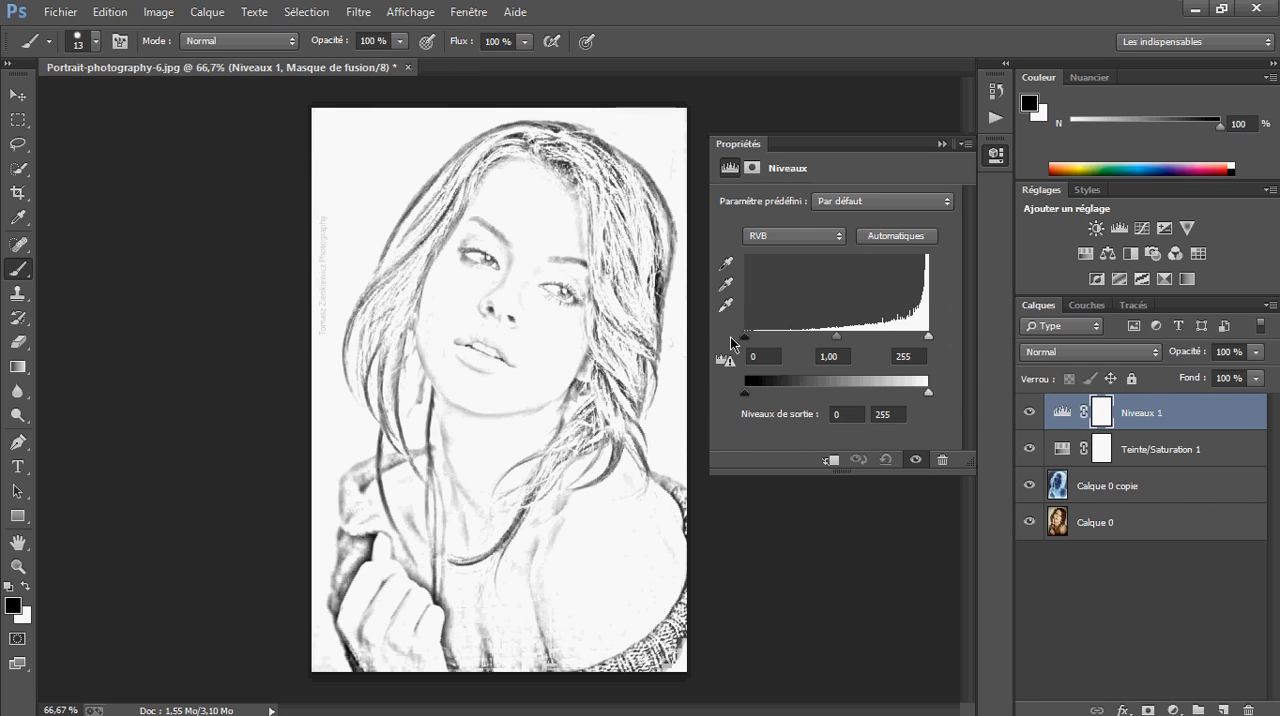
left_click_drag(742, 338, 755, 338)
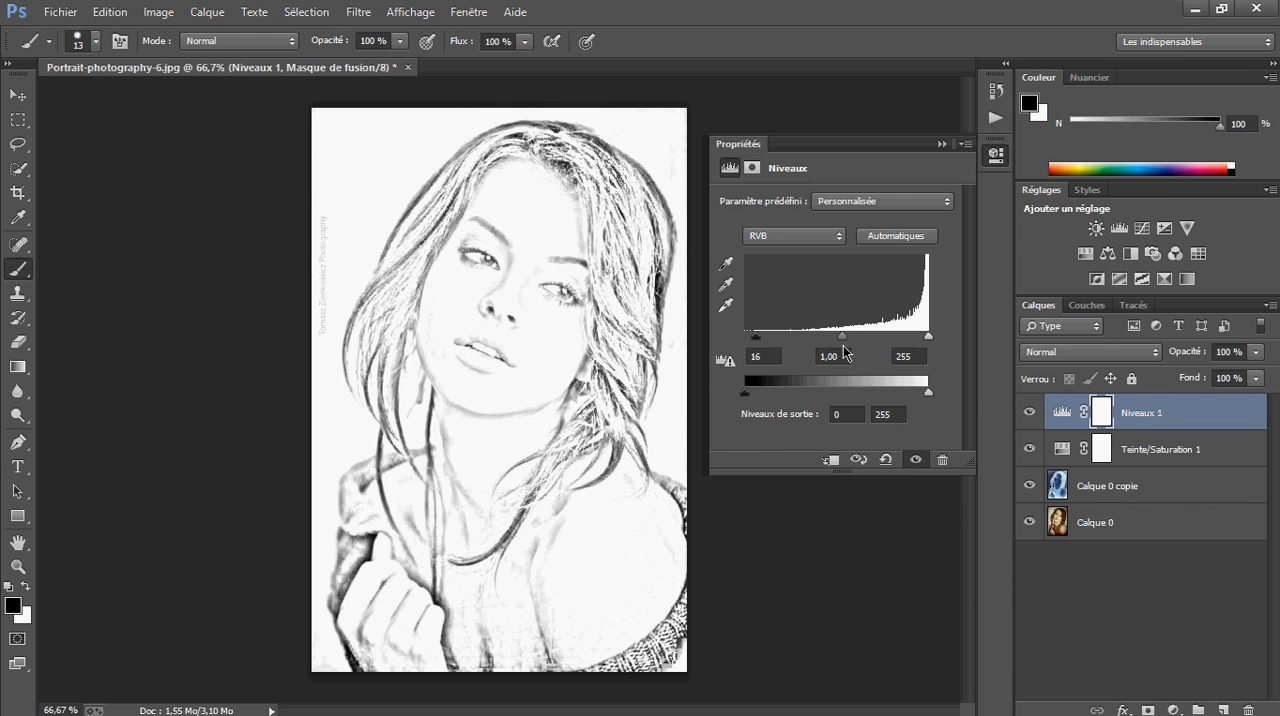
left_click_drag(842, 343, 765, 340)
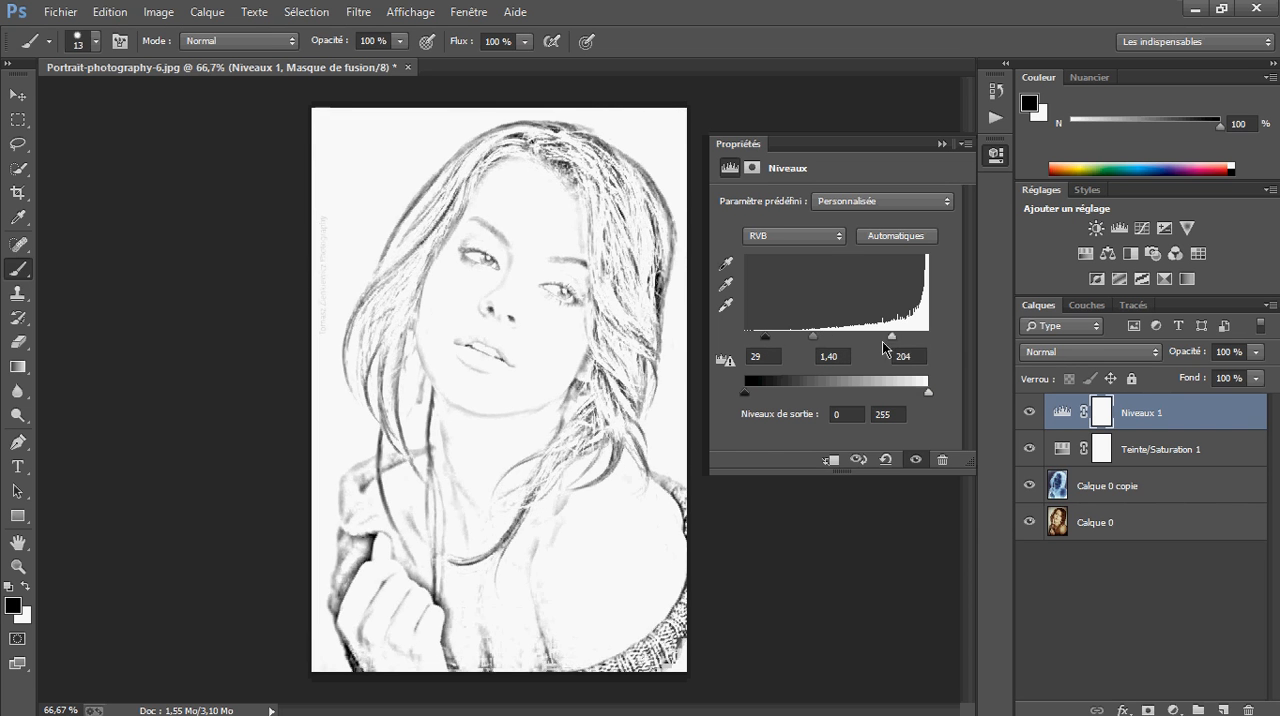
mouse_move(928, 336)
left_mouse_down()
mouse_move(517, 350)
mouse_move(980, 351)
left_mouse_up()
left_click(941, 147)
left_click(1161, 423)
left_click(1163, 444)
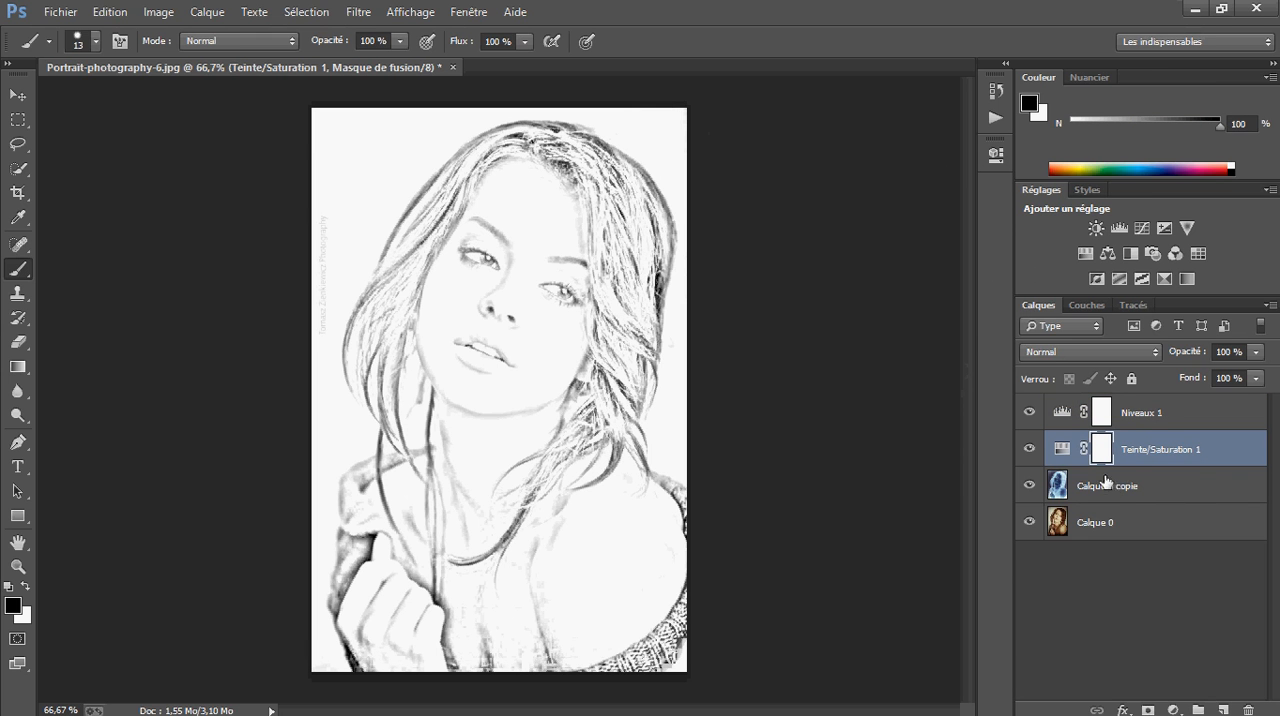
left_click(1153, 420)
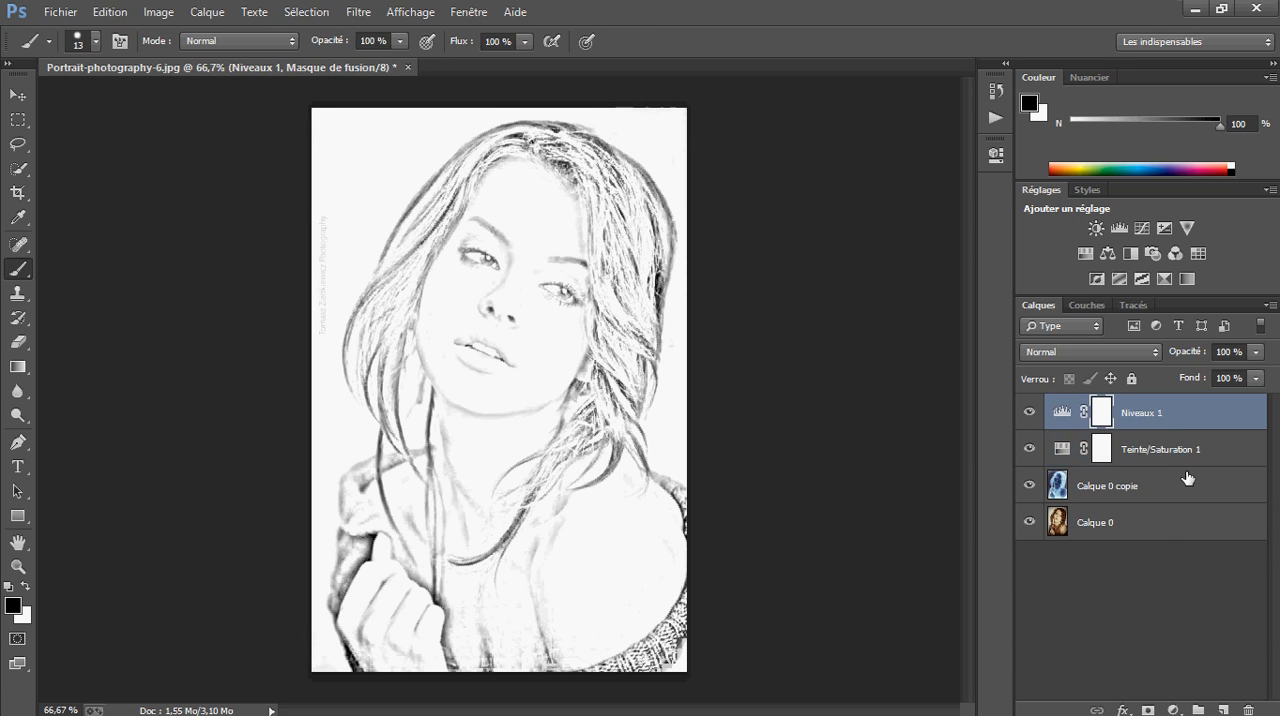
left_click(1164, 524, "shift")
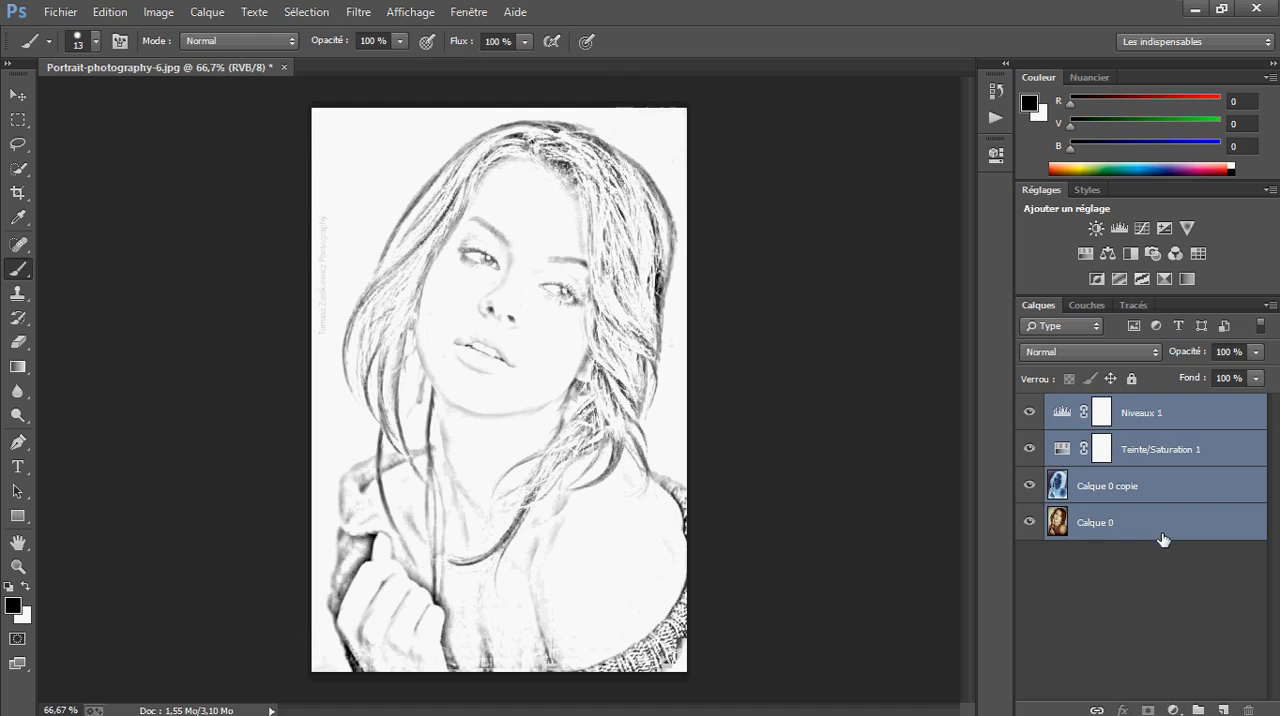
left_click(1106, 565)
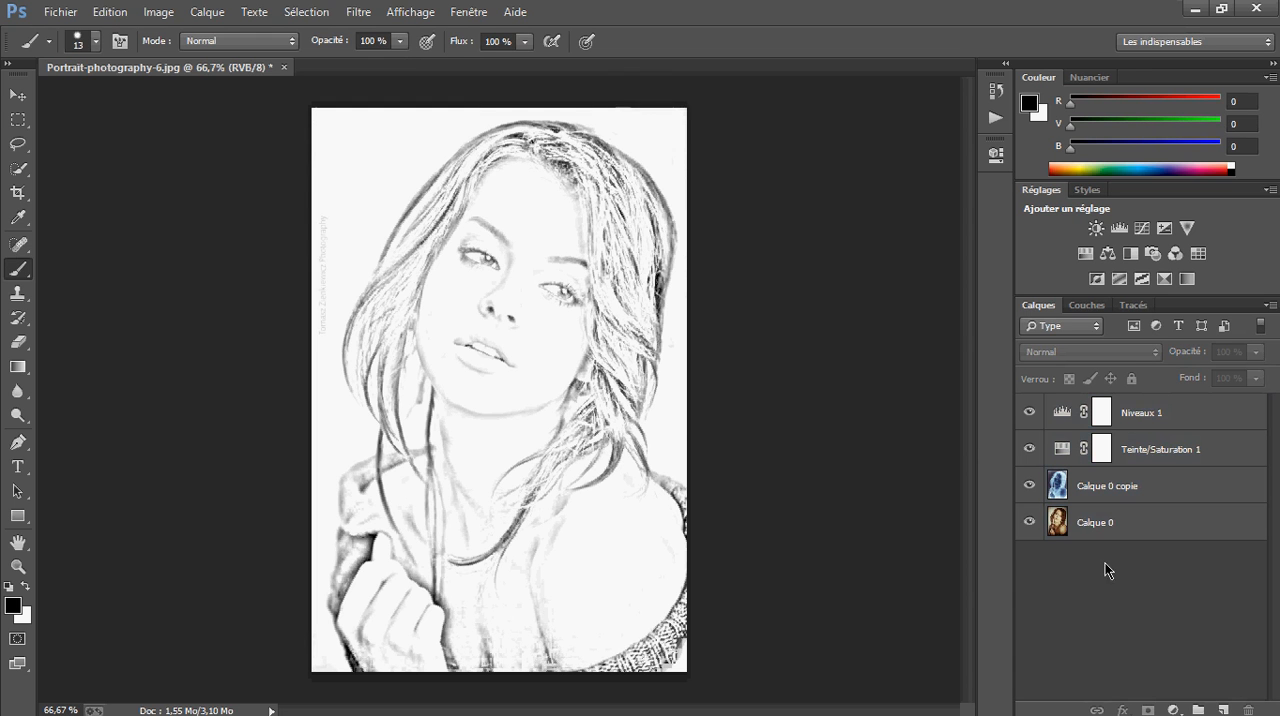
Stamp all visible layers into a new merged layer above Niveaux 1
left_click(1160, 415)
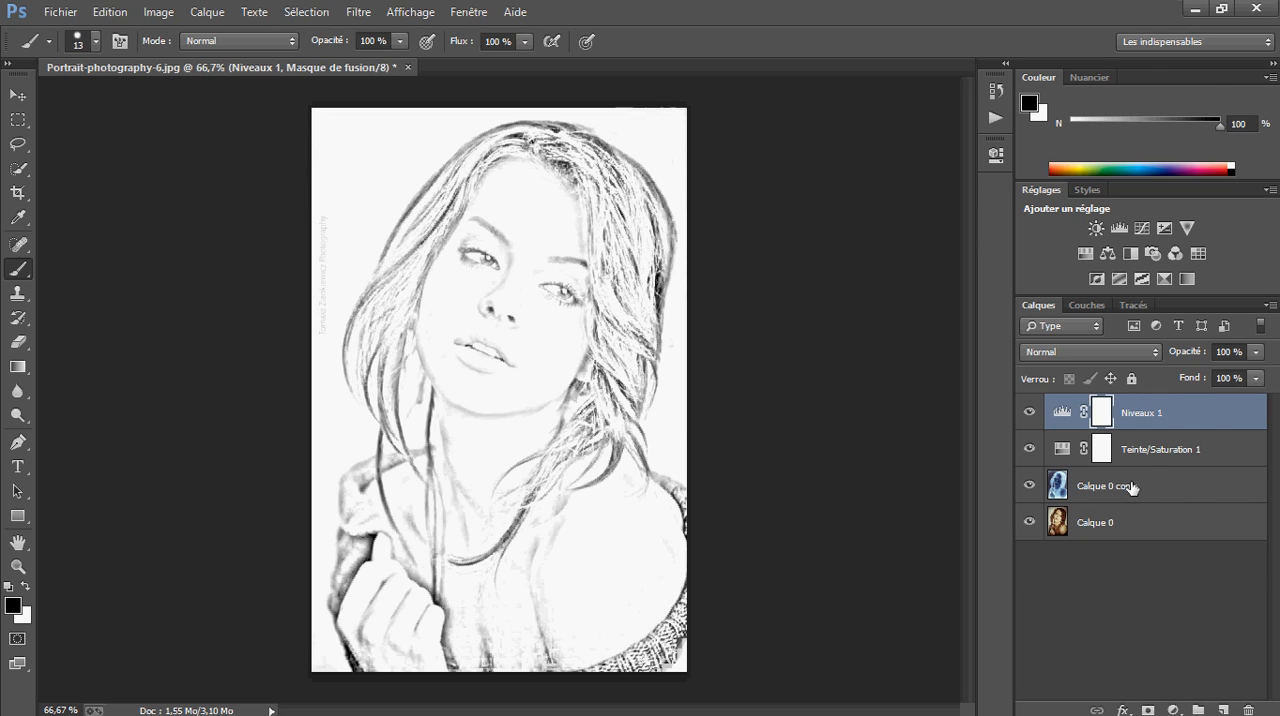
key("ctrl+shift+alt+e")
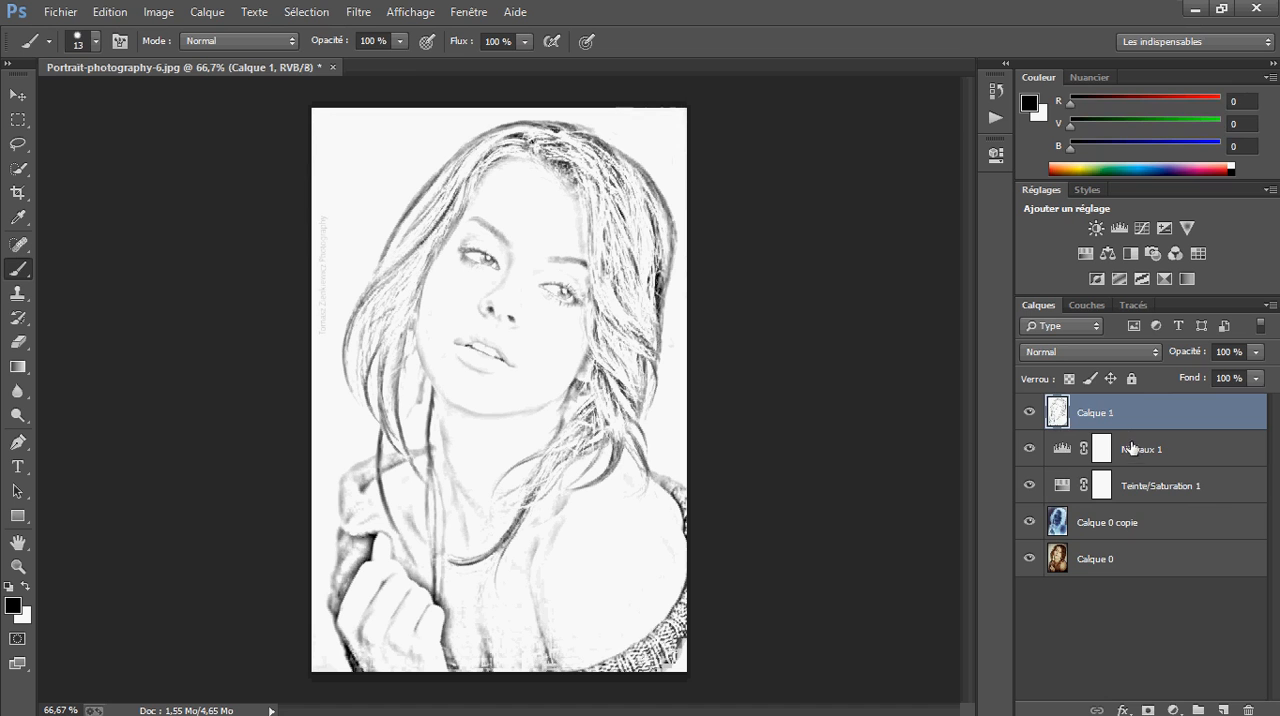
left_click(1133, 455)
left_click(1137, 417)
Compare the merged layer Calque 1 with the layers below it by hiding and showing them, then keep Calque 1 selected
left_click(1030, 414)
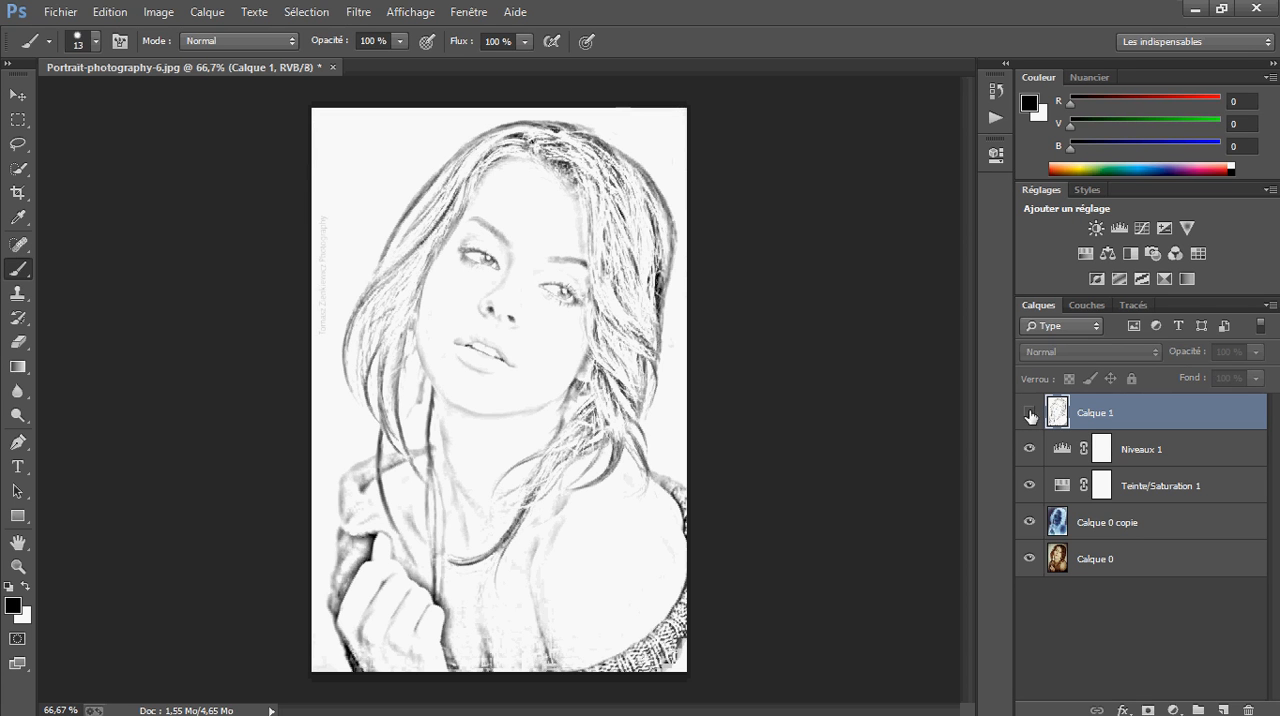
left_click(1030, 414)
left_click(1030, 414)
left_click(1030, 414)
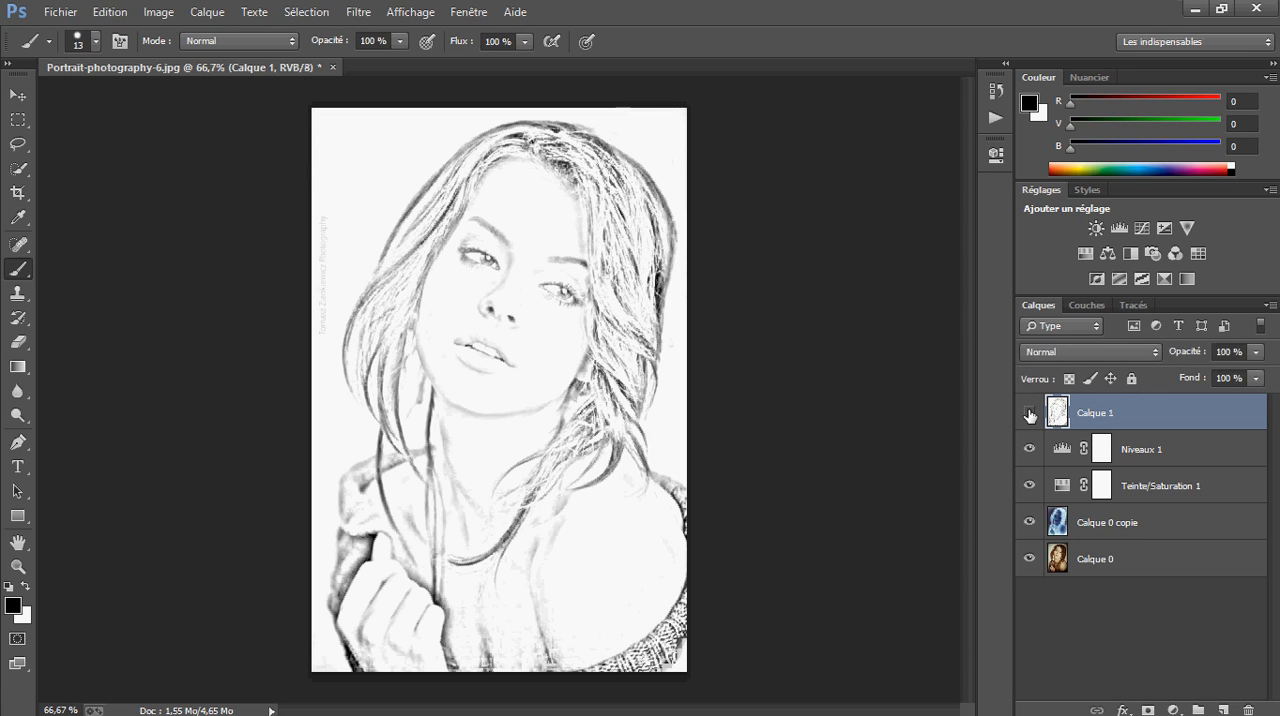
left_click(1030, 414)
left_click(1030, 414)
left_click_drag(1029, 448, 1030, 564)
left_click(1097, 582)
left_click_drag(1029, 558, 1030, 455)
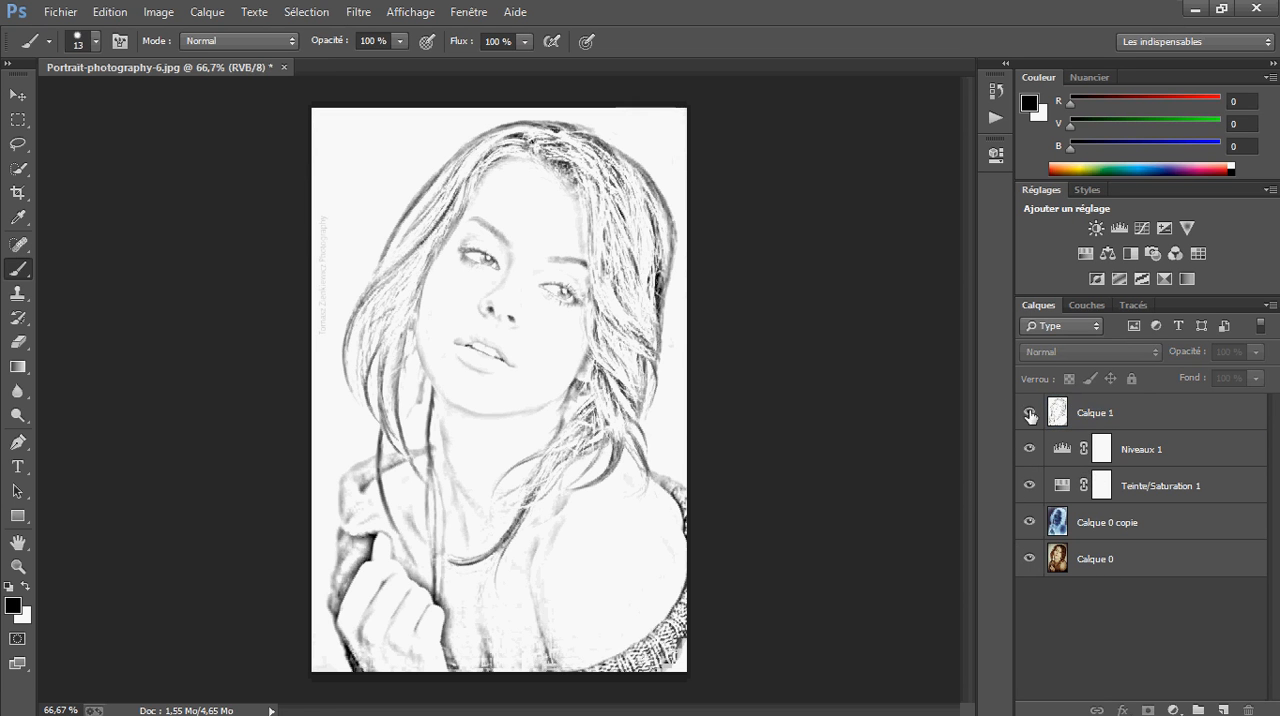
left_click(1098, 414)
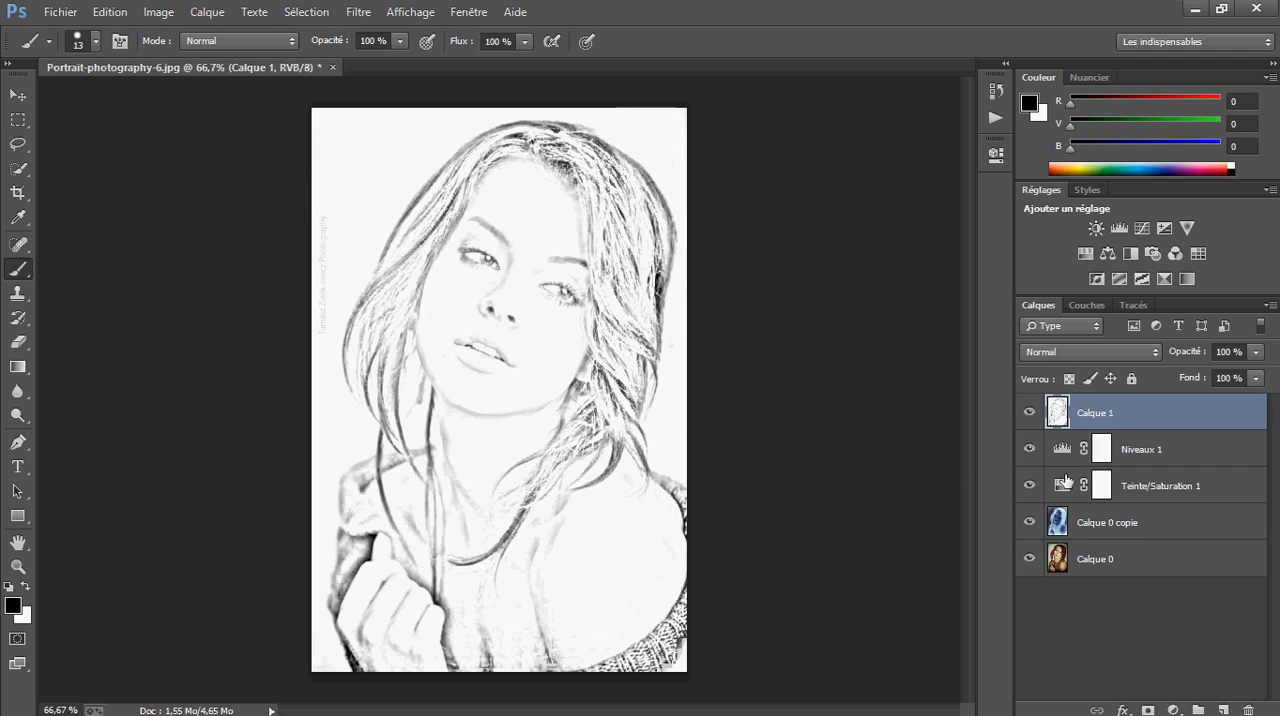
Duplicate the merged layer Calque 1 and keep the copy selected
key("ctrl+j")
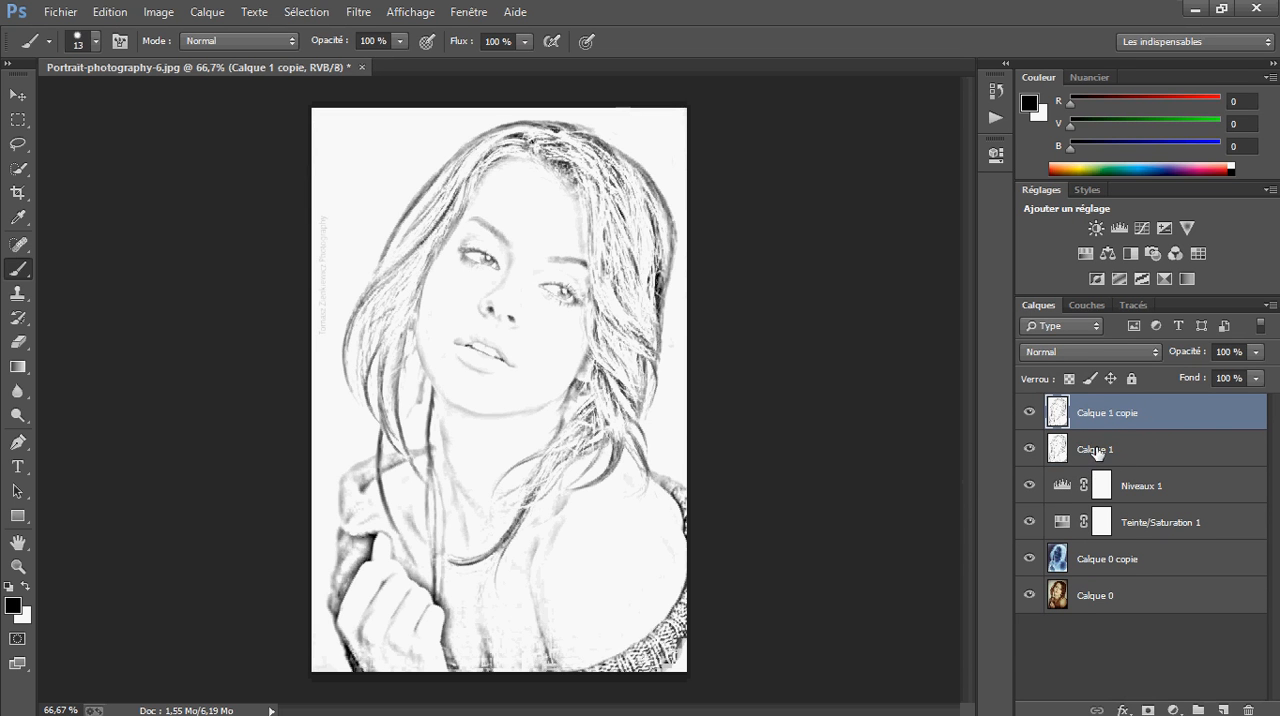
left_click(1162, 450)
left_click(1156, 421)
Apply a Seuil (threshold) adjustment with a value of 171 to Calque 1 copie
left_click(158, 11)
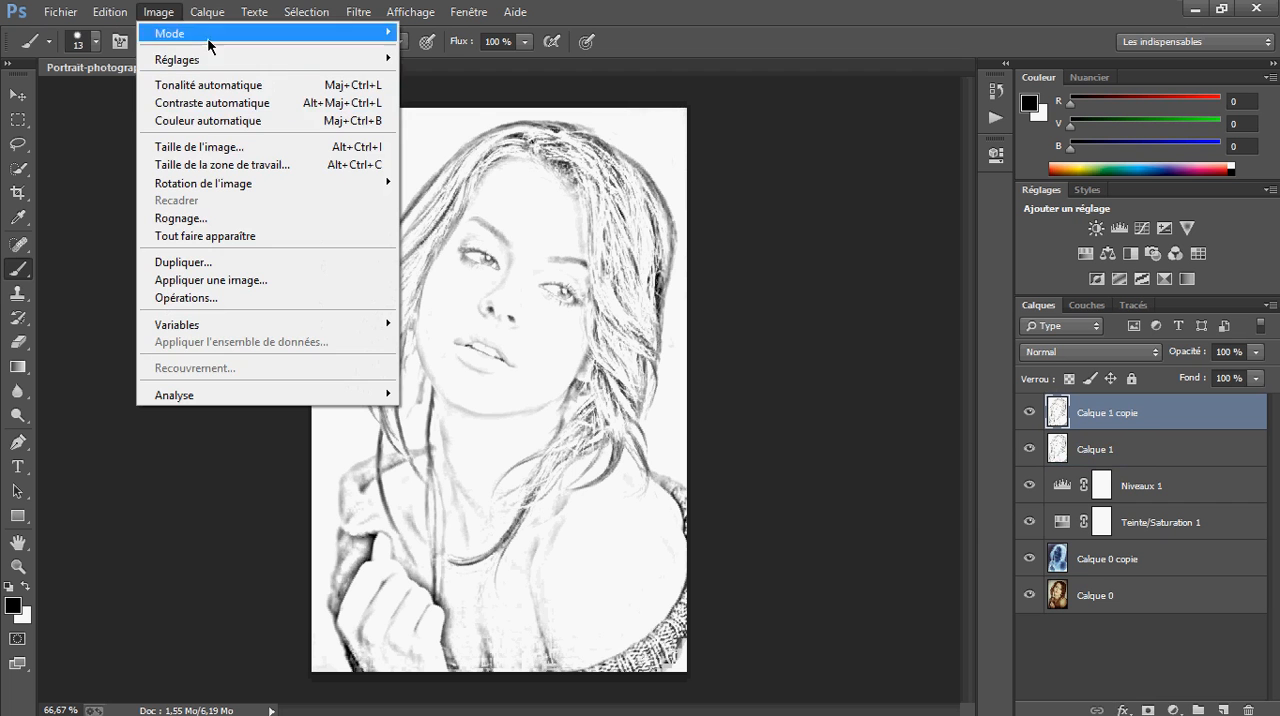
left_click(756, 171)
left_click(158, 11)
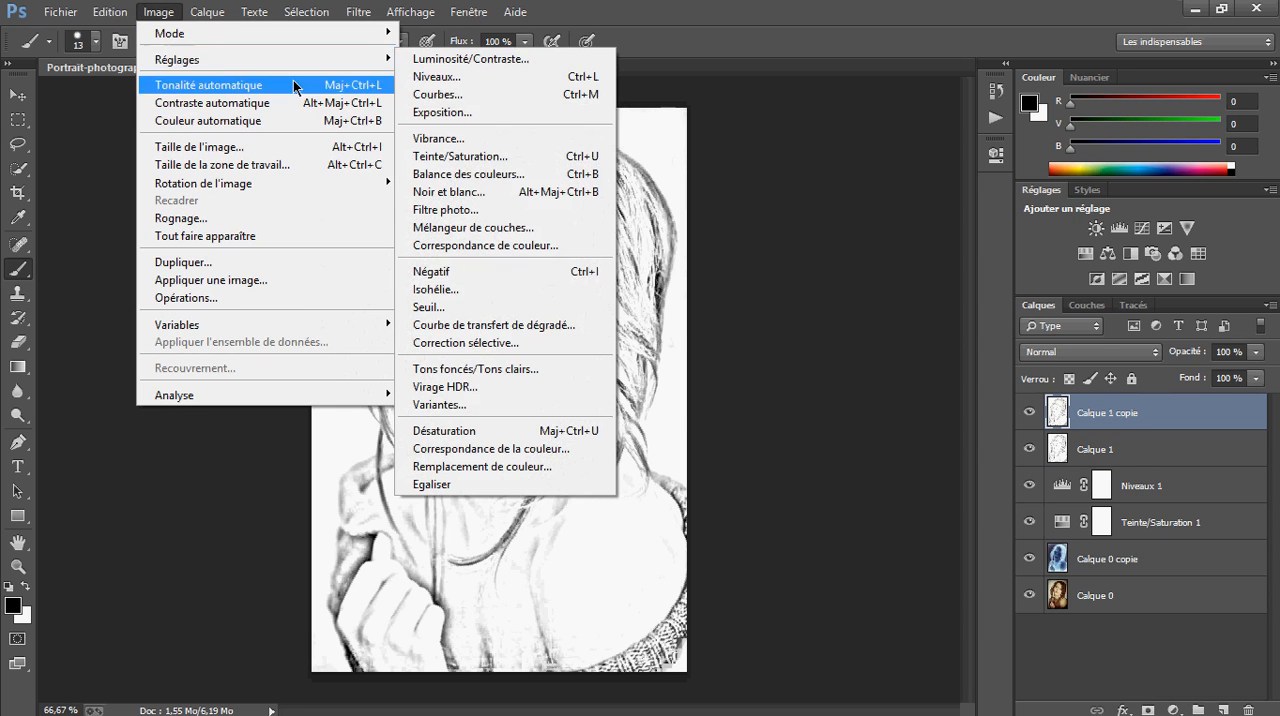
left_click(487, 307)
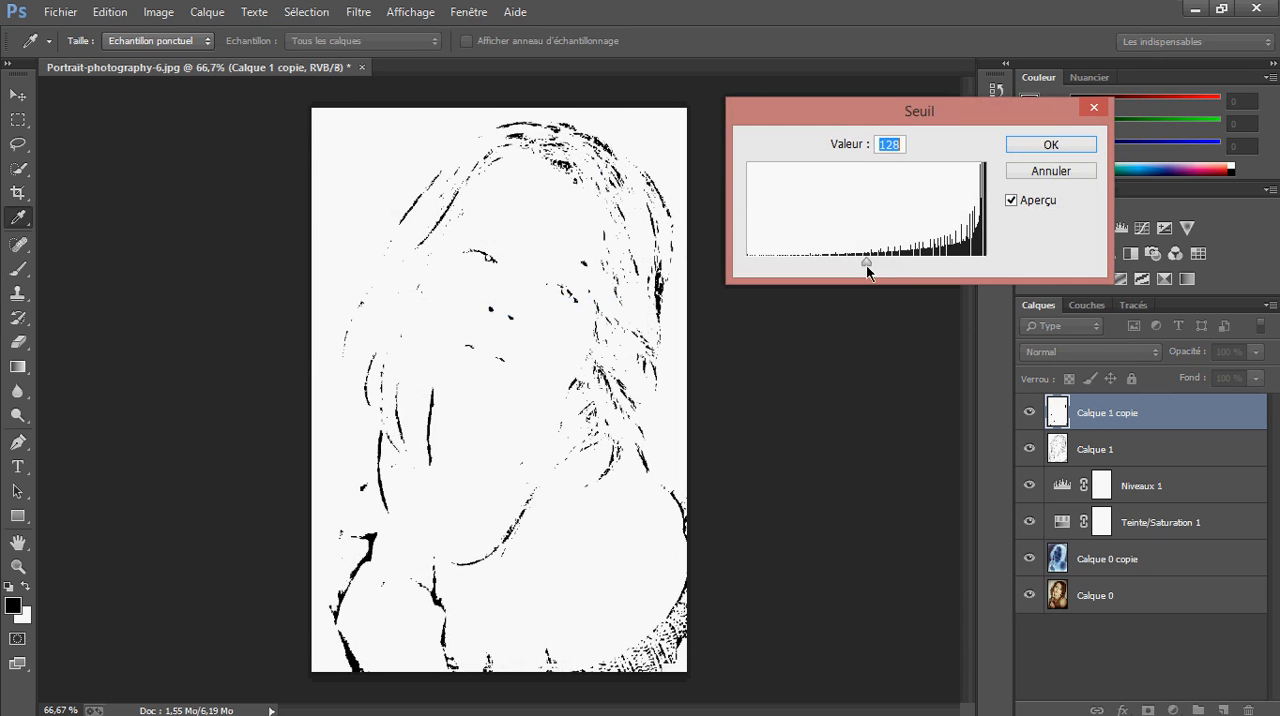
left_click_drag(866, 263, 905, 265)
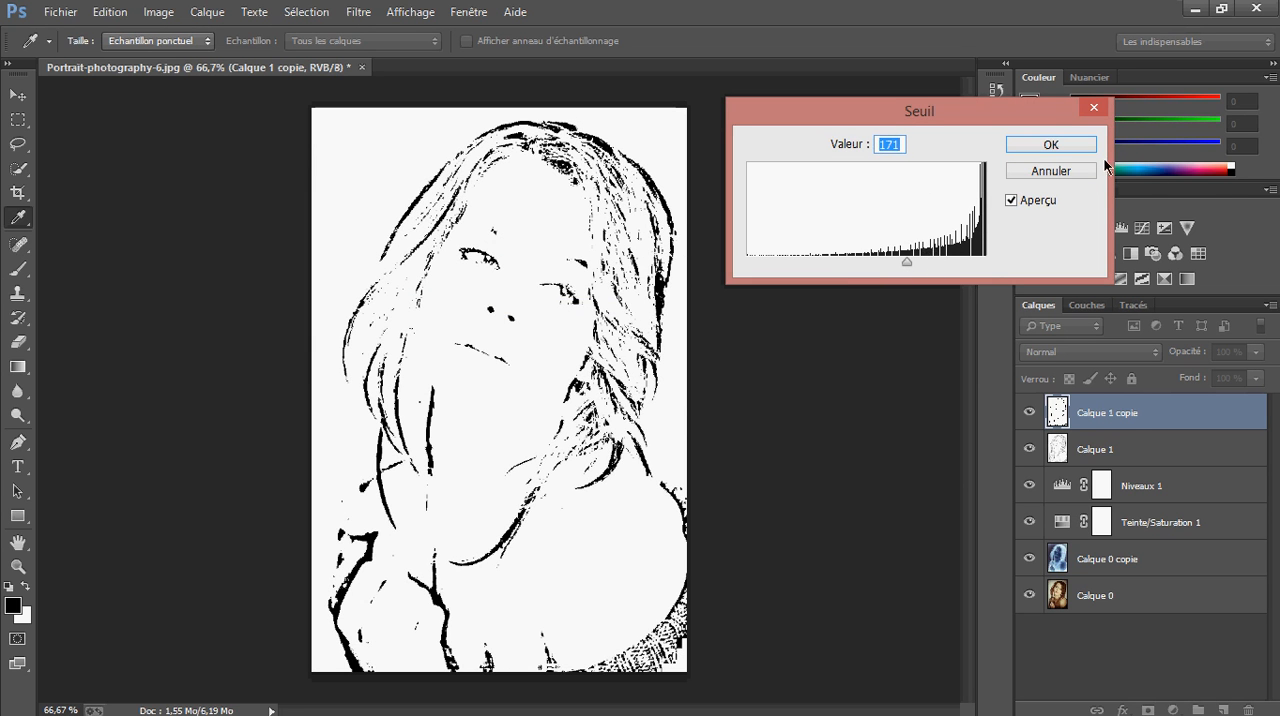
left_click(1048, 146)
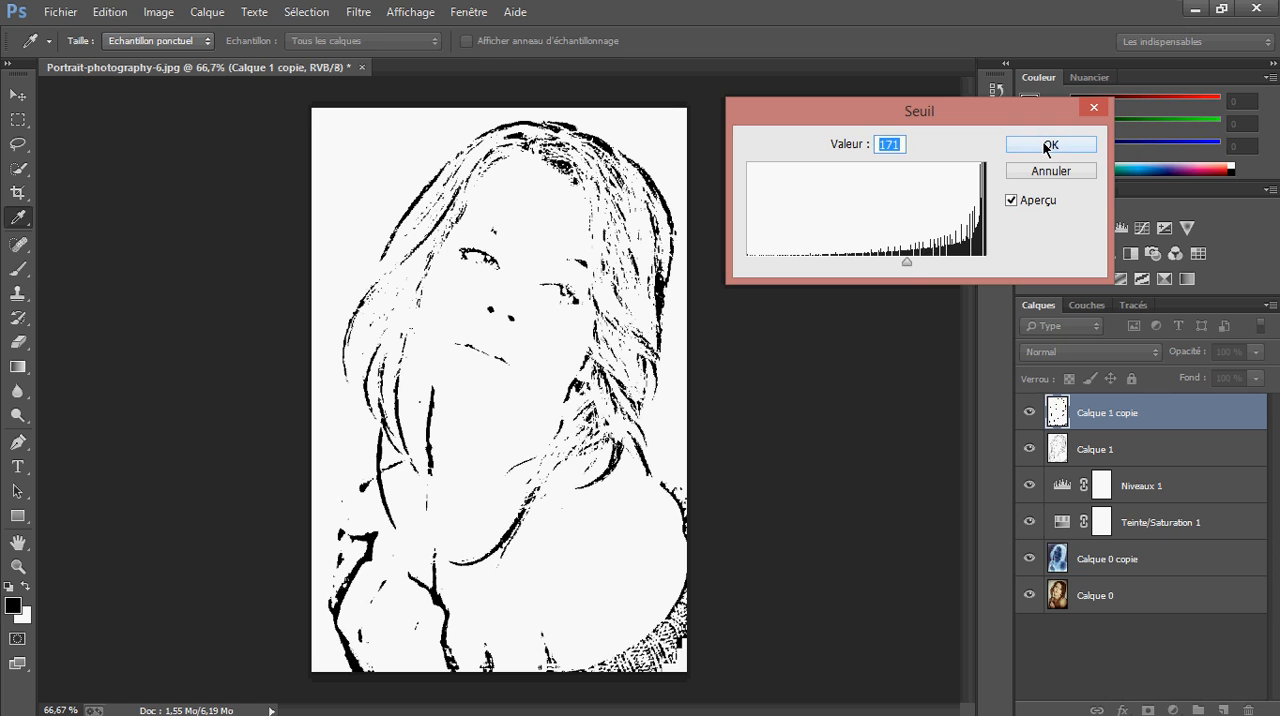
key("b")
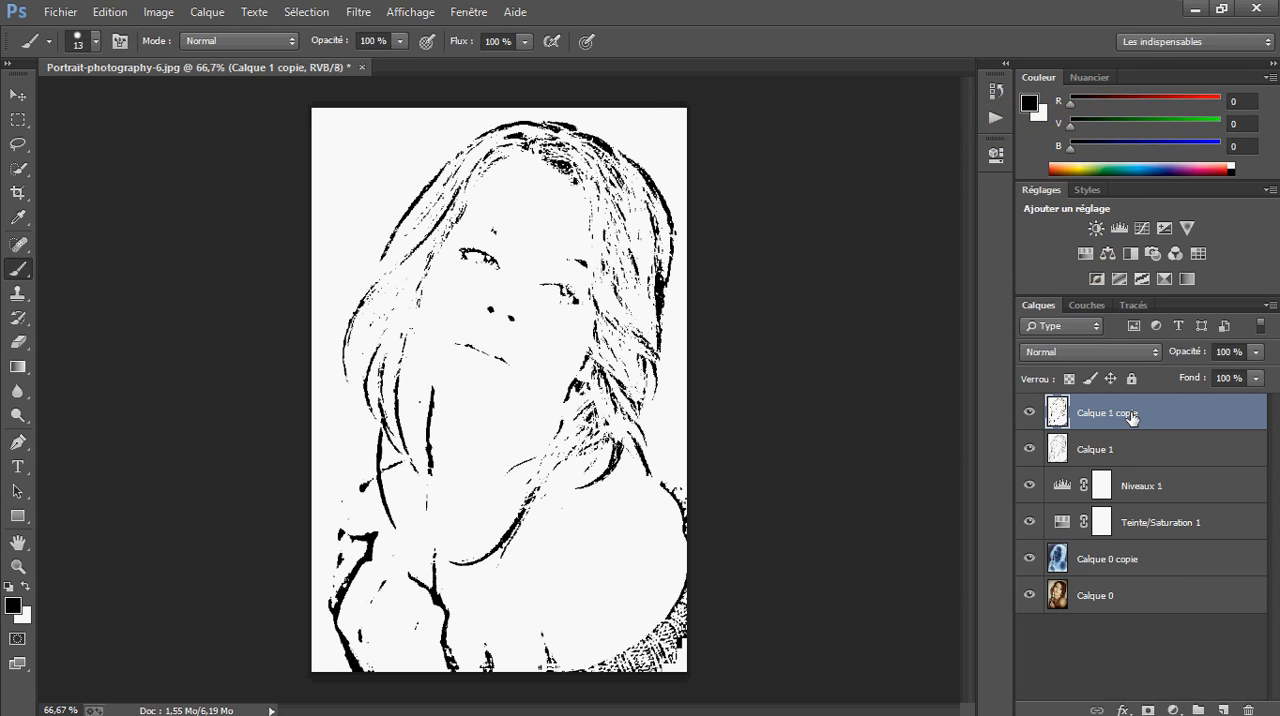
Add a white layer mask to Calque 1 copie and delete it again
left_click(1118, 449)
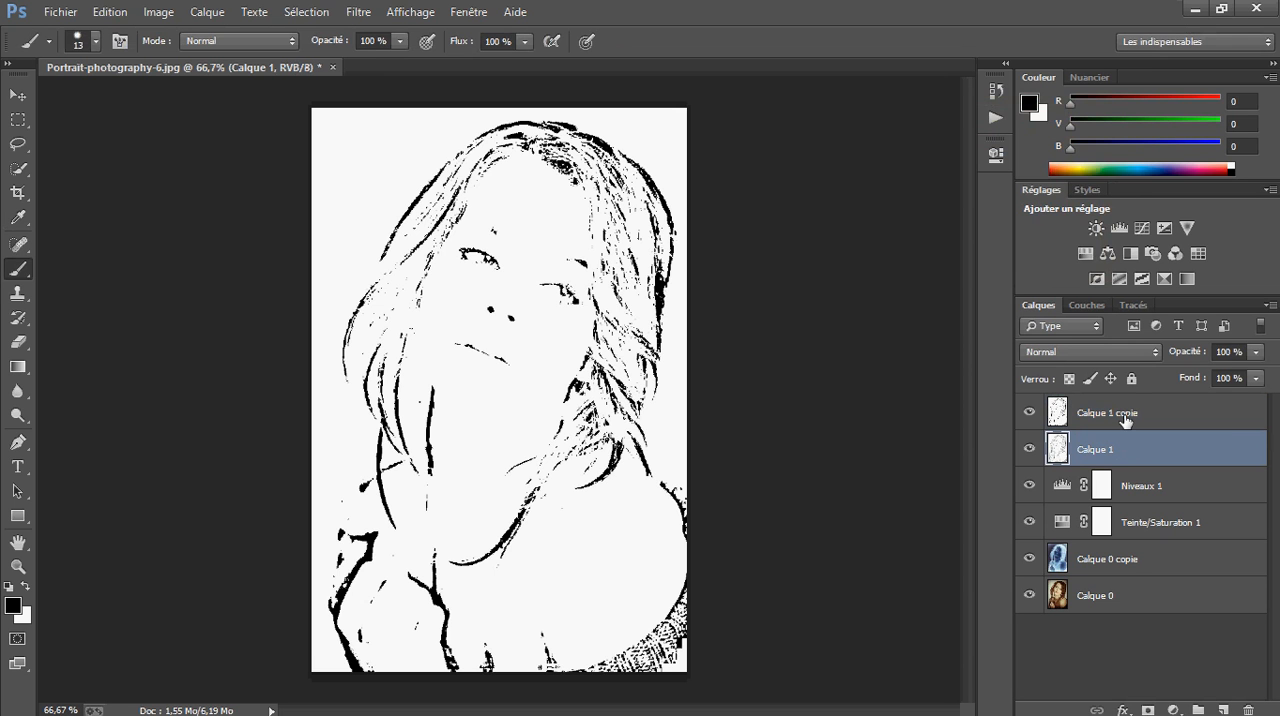
left_click(1125, 418)
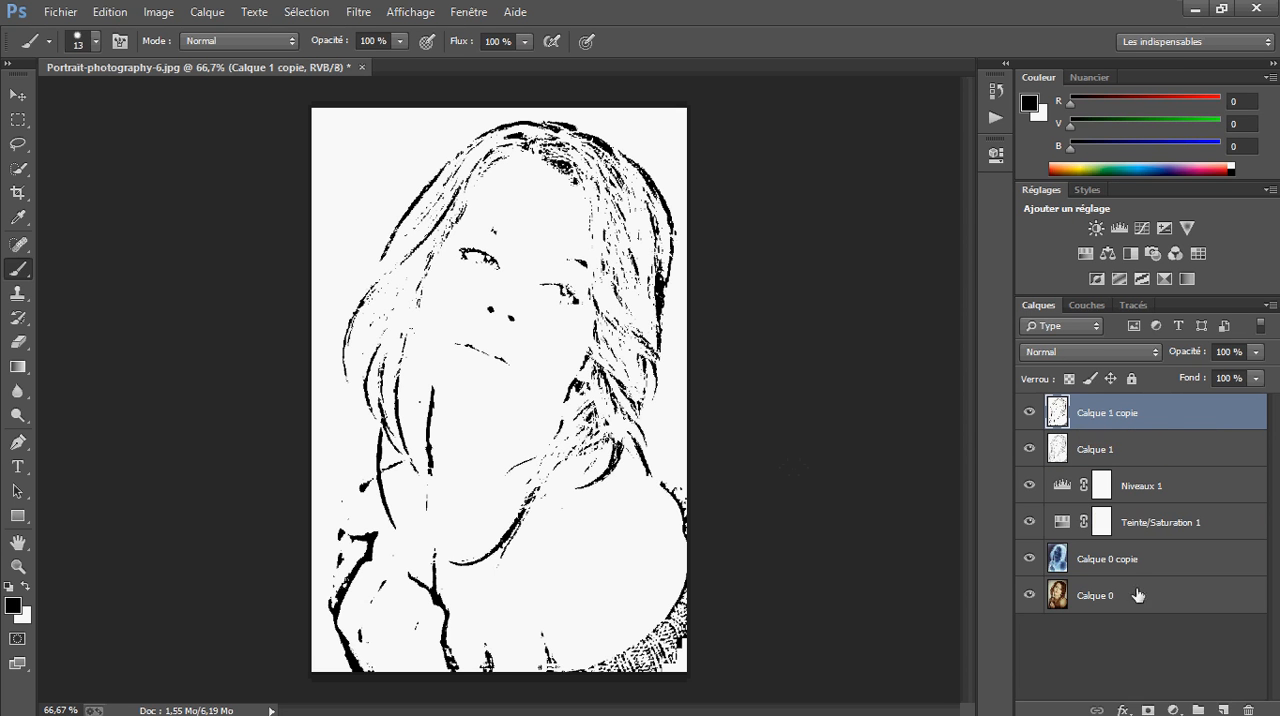
left_click(1148, 705)
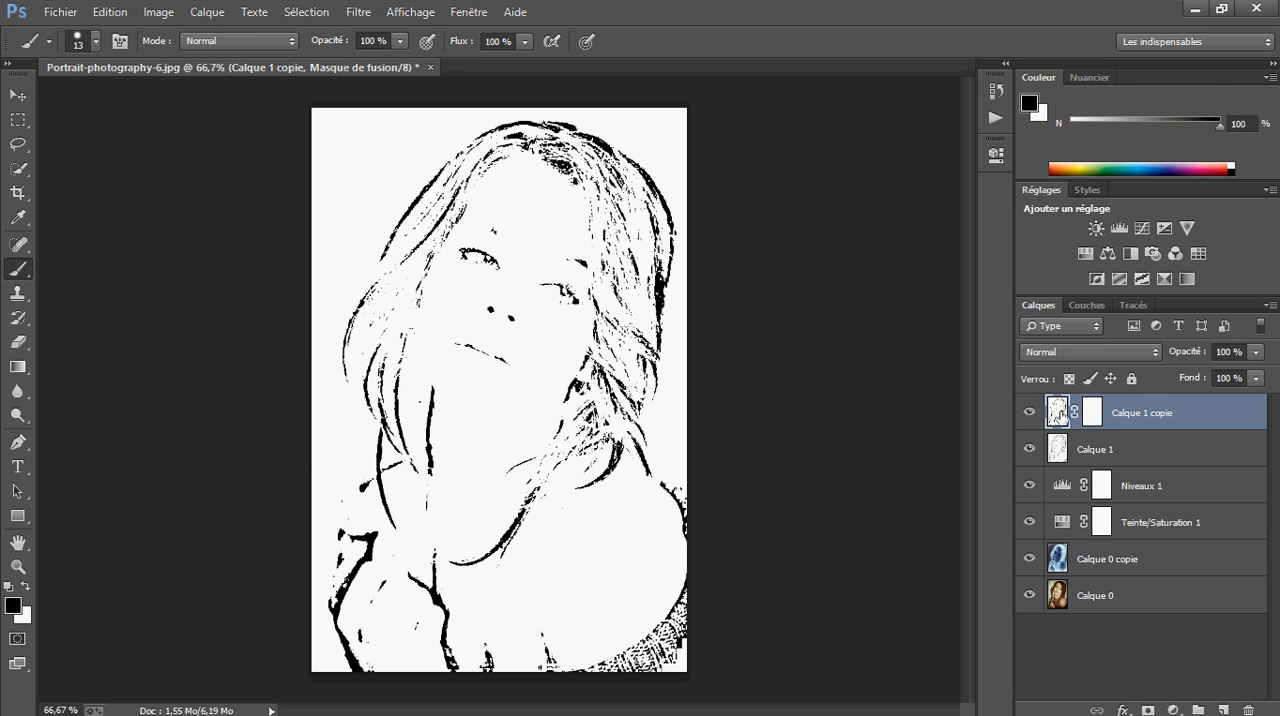
right_click(1096, 420)
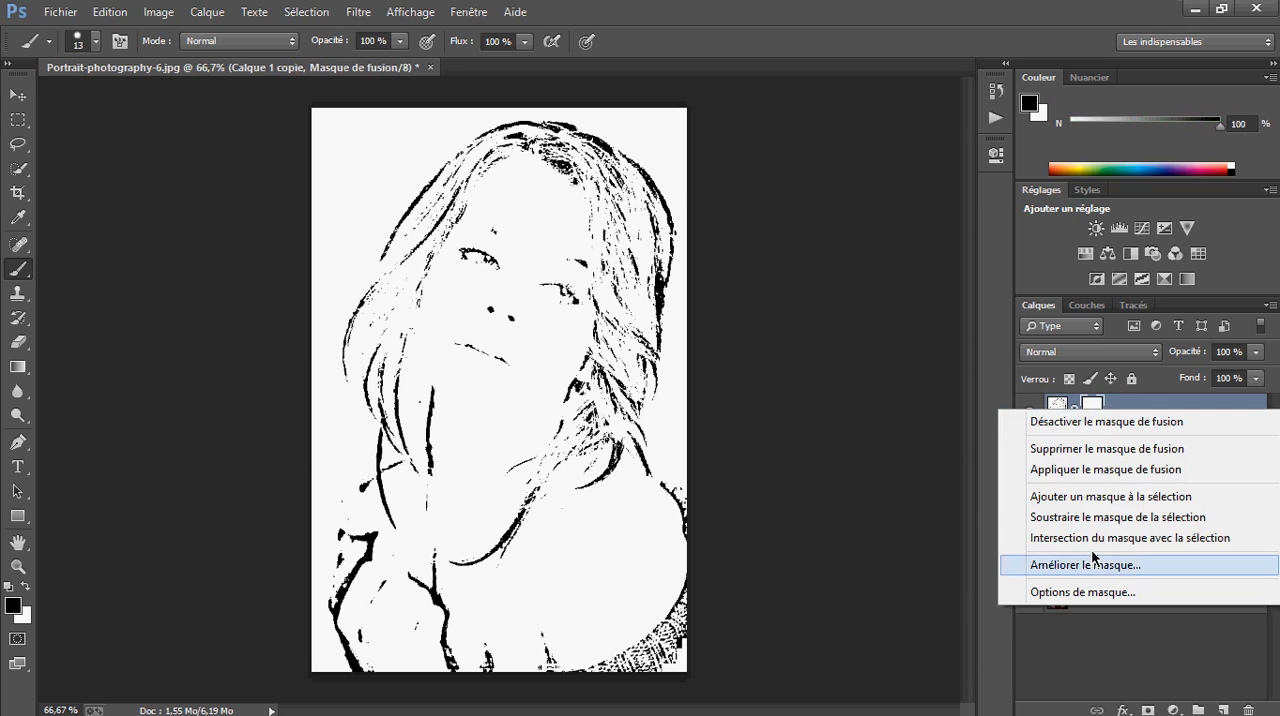
left_click(1150, 450)
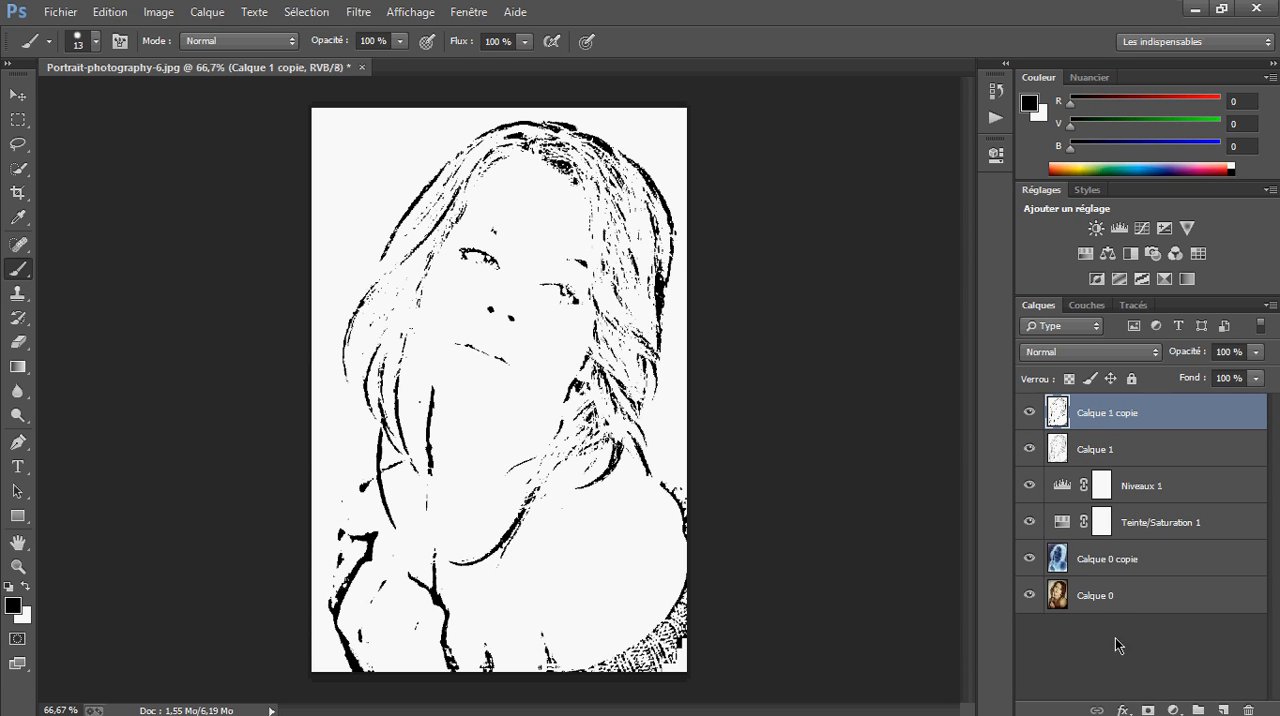
Fill a new layer mask on Calque 1 copie with black using the Paint Bucket, and delete that mask
left_click(1148, 710)
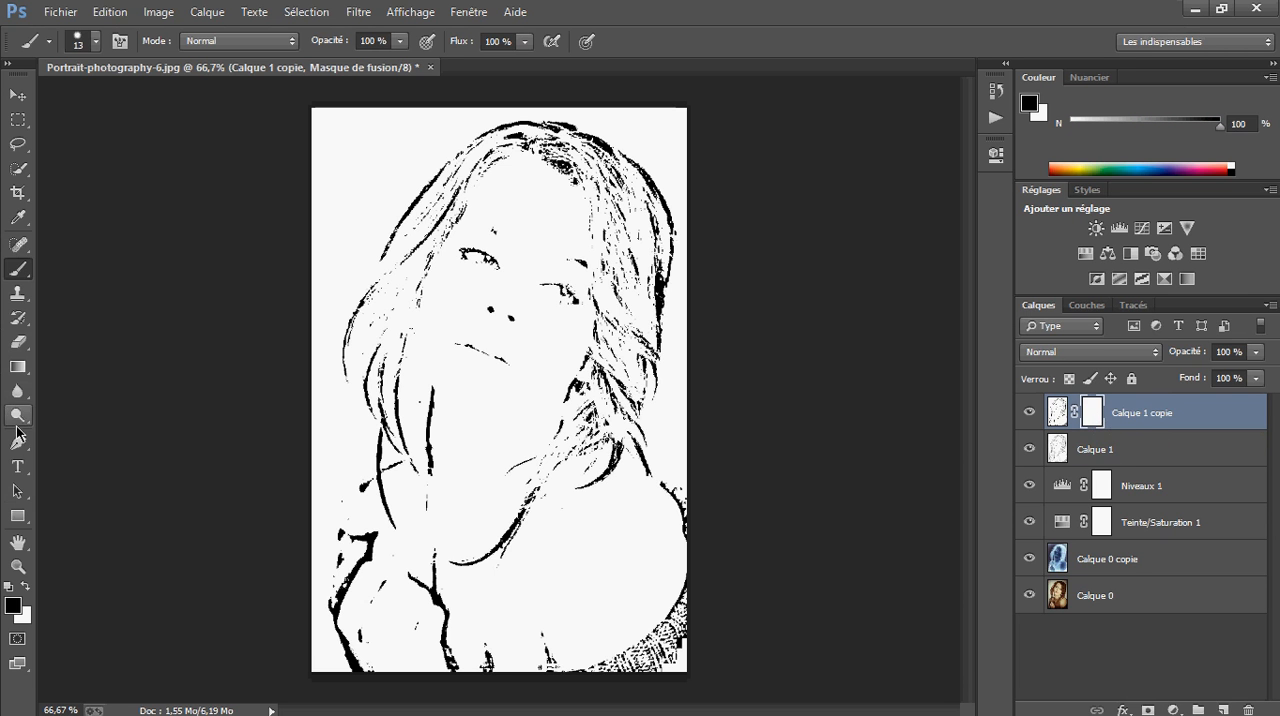
left_click(17, 367)
left_click(112, 386)
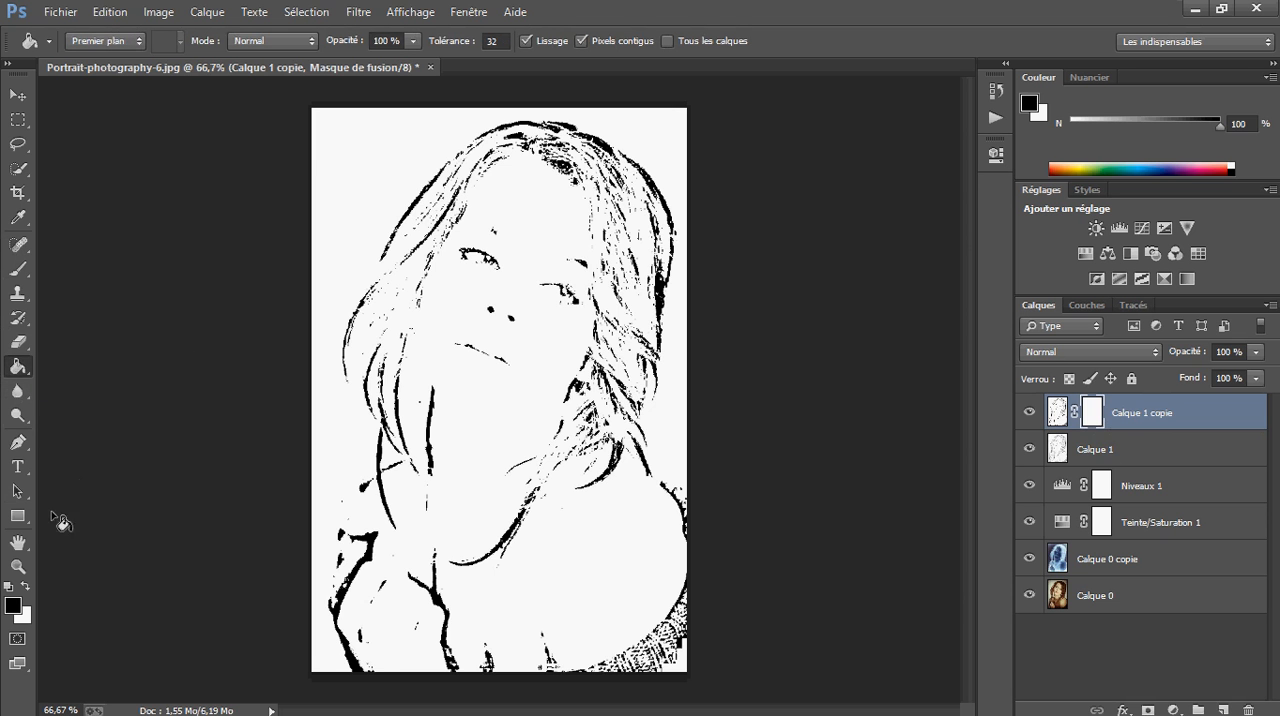
left_click(444, 508)
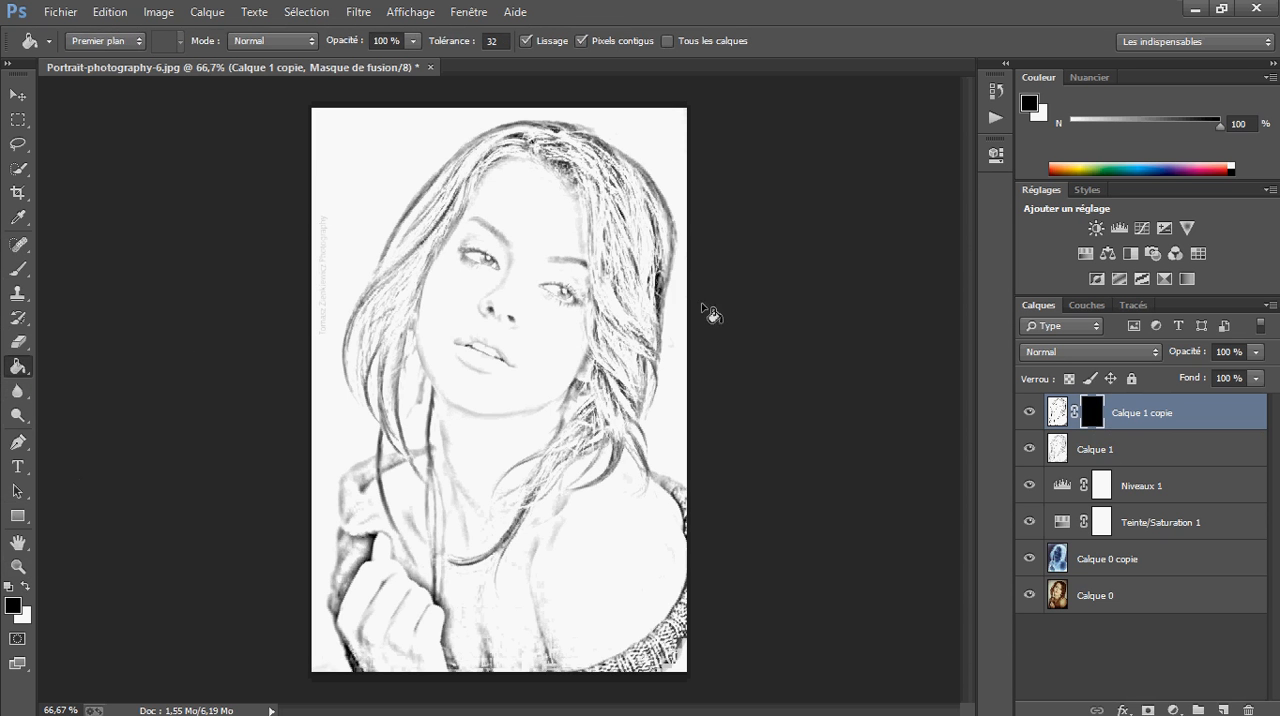
right_click(1100, 420)
left_click(1070, 451)
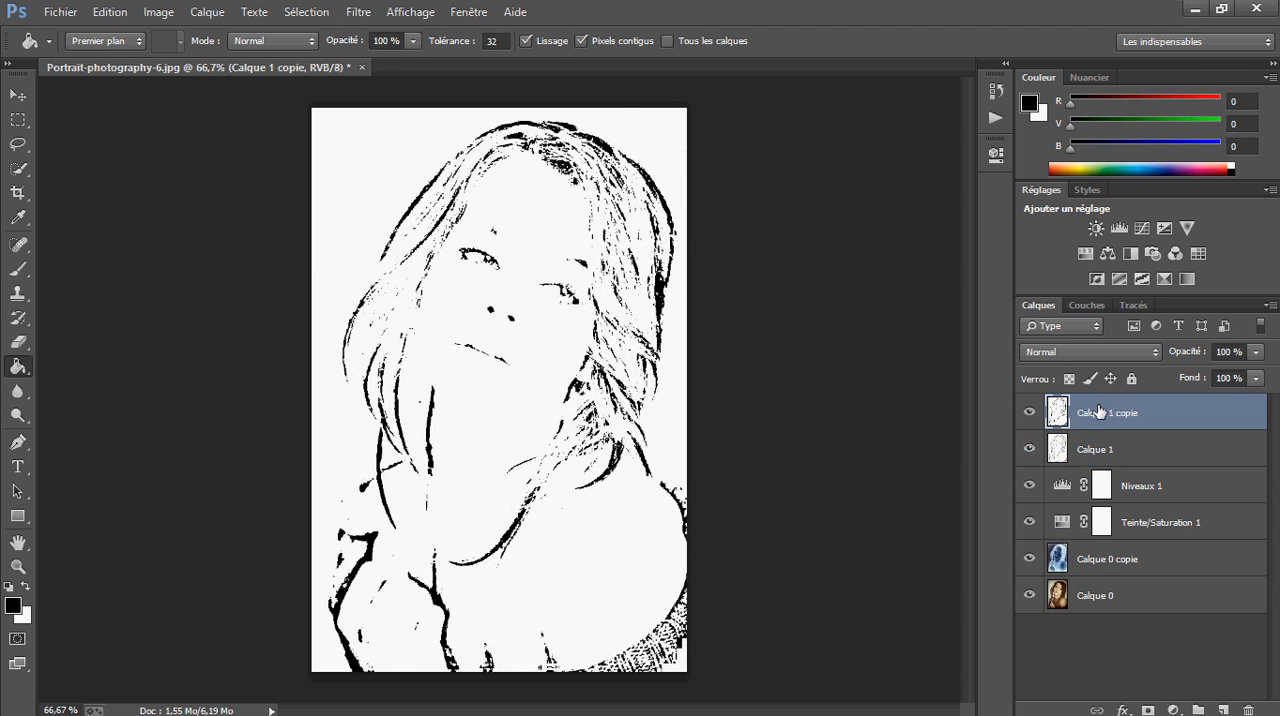
Add a black layer mask that hides all of Calque 1 copie, and activate the Move tool
left_click(1148, 710, "alt")
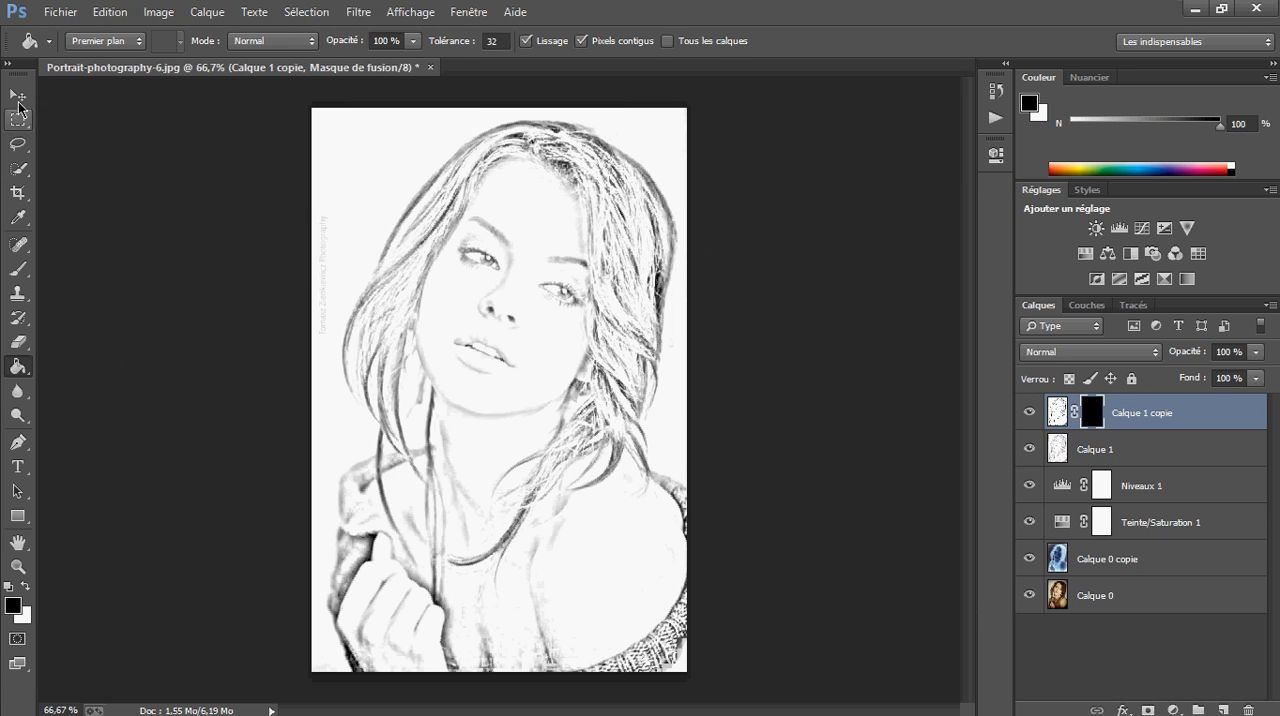
left_click(18, 96)
Compare the image with Calque 1 copie and Calque 1 hidden and shown, leaving both layers visible
left_click(1030, 412)
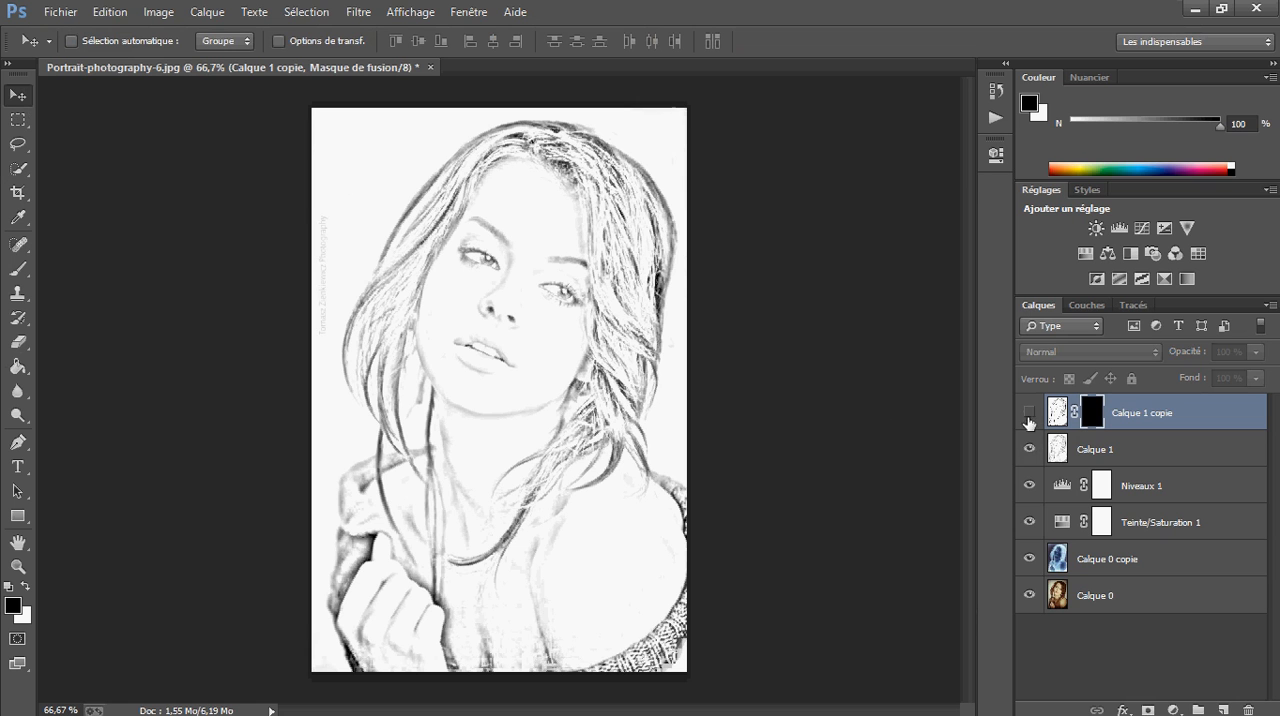
left_click(1030, 412)
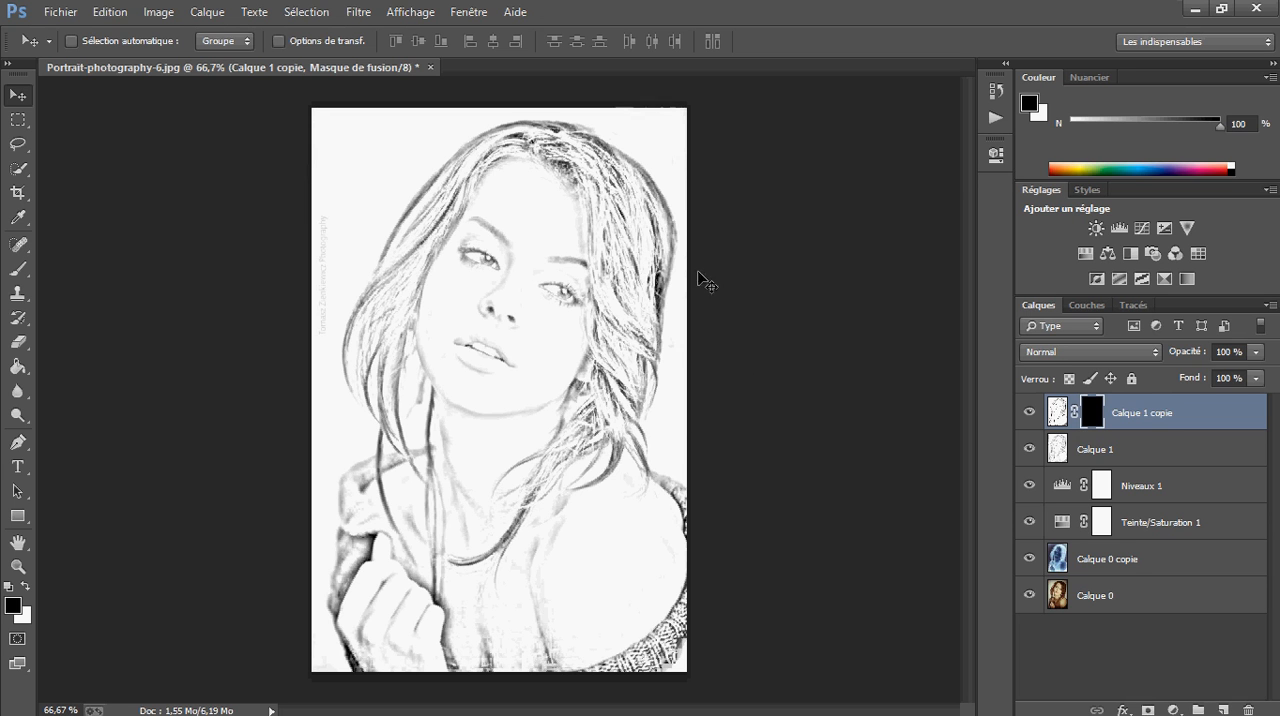
left_click(1030, 451)
left_click(1031, 416)
left_click(1032, 449)
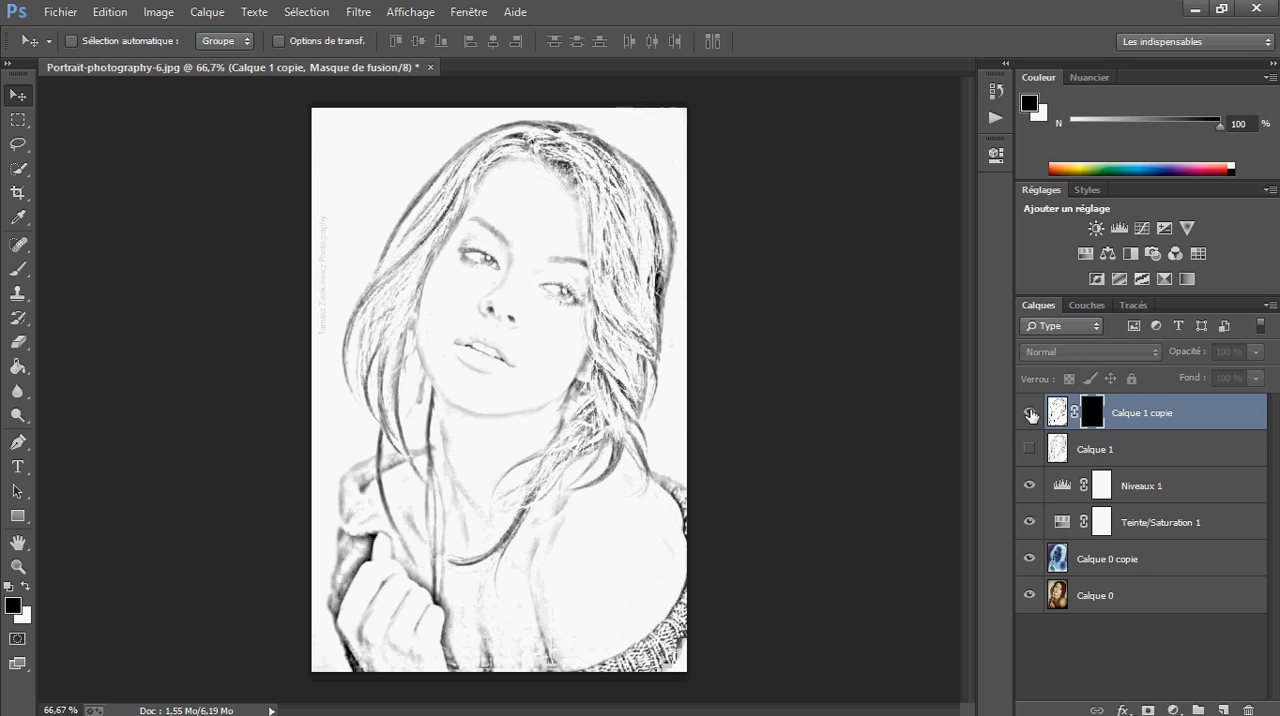
left_click(1031, 415)
left_click(1033, 450)
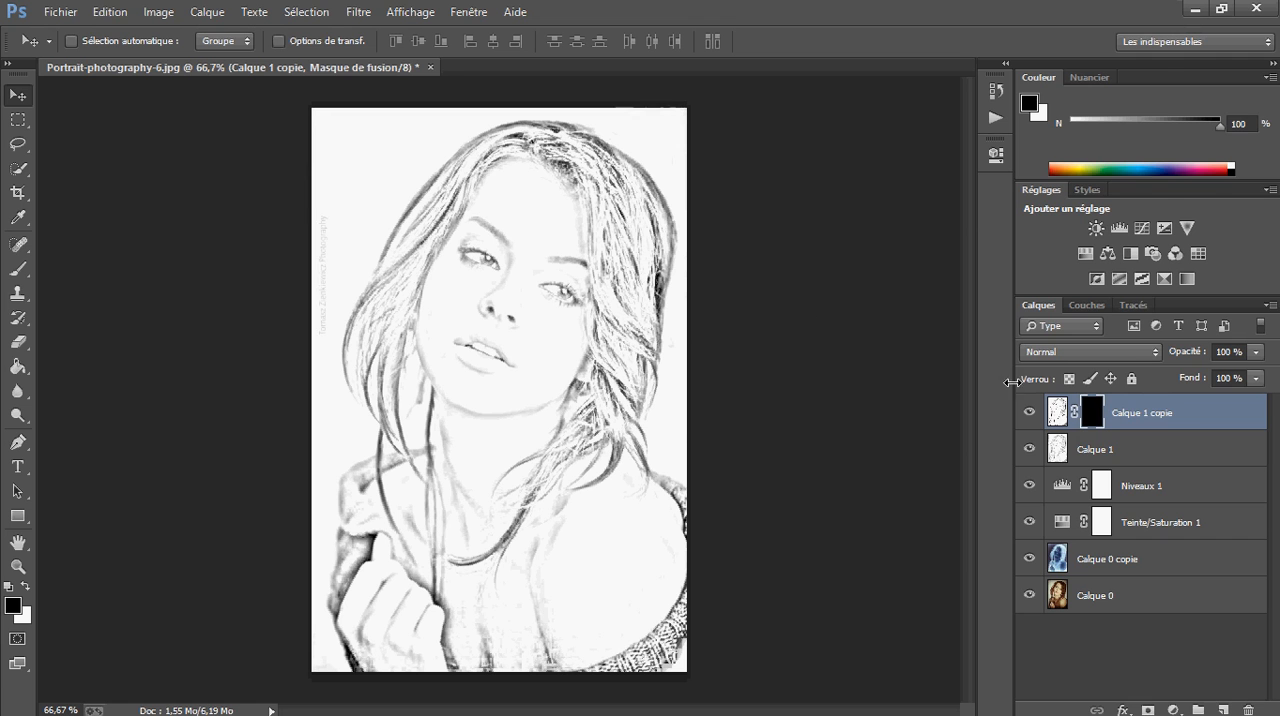
left_click(1167, 420)
left_click(1129, 355)
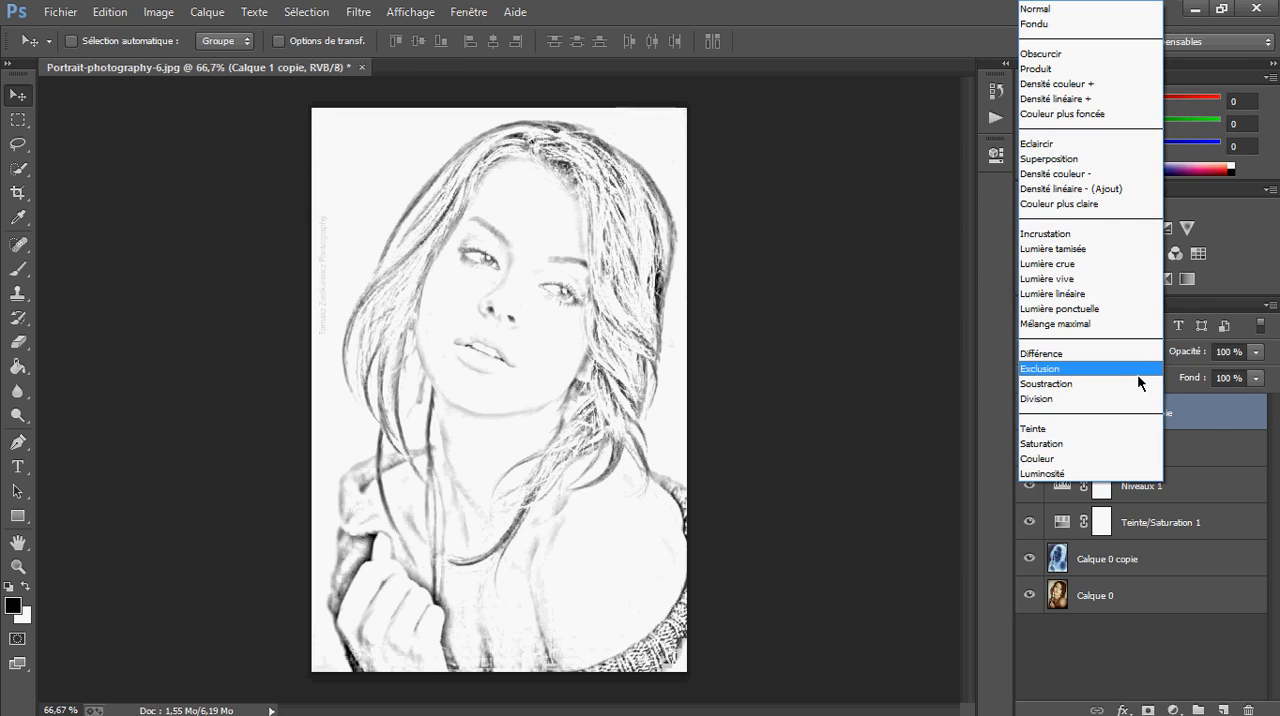
left_click(1201, 418)
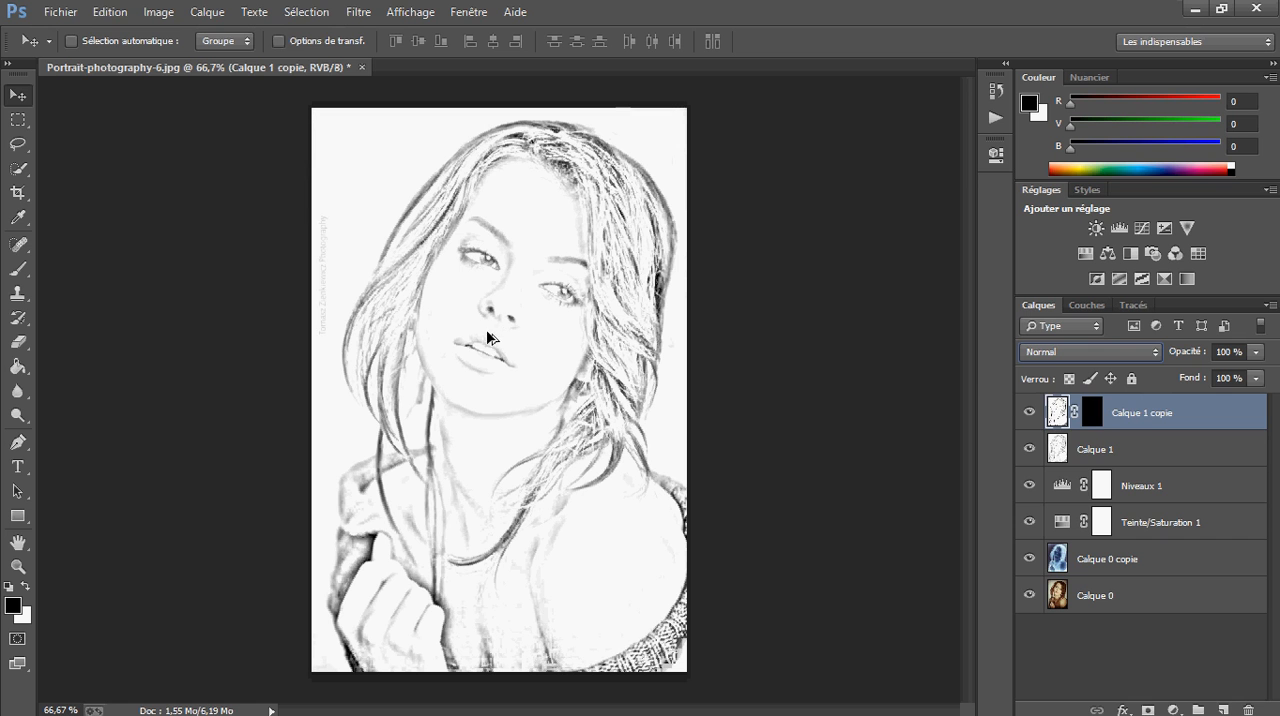
Select Calque 1 and examine the sketch's face and hair both up close and as a whole
left_click(1138, 450)
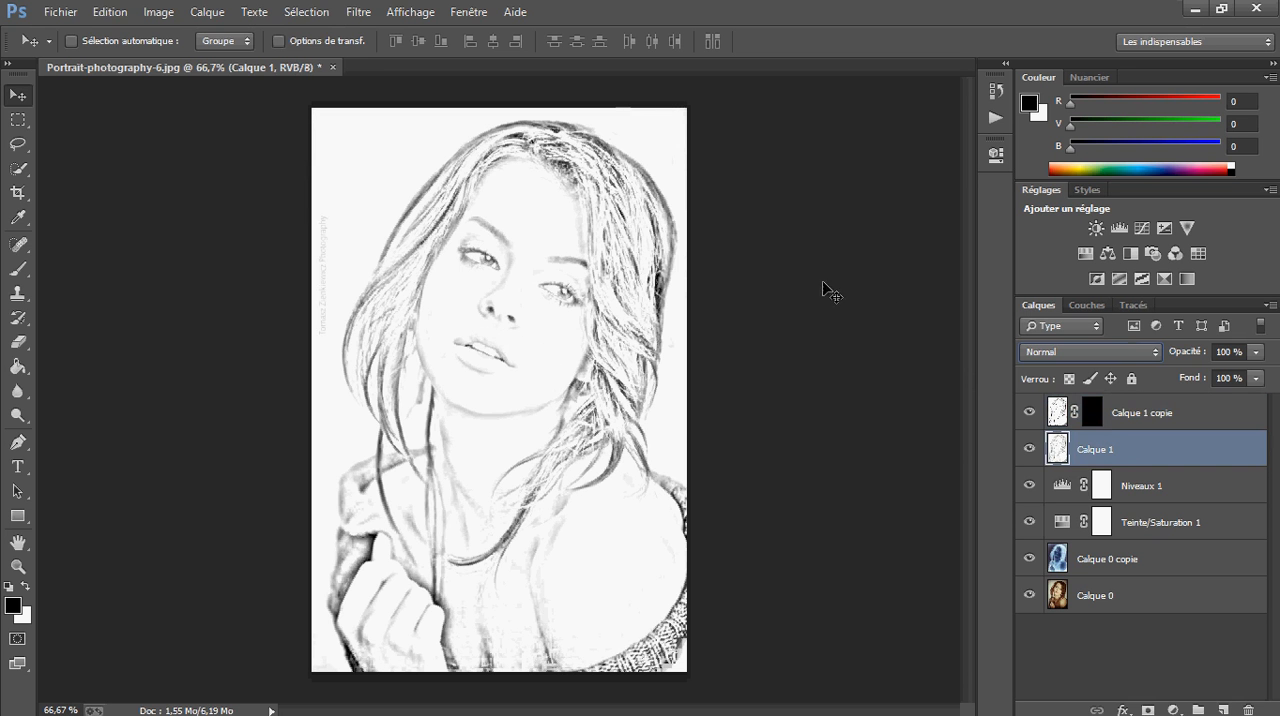
scroll(425, 327, "up", 2)
scroll(430, 326, "up", 3)
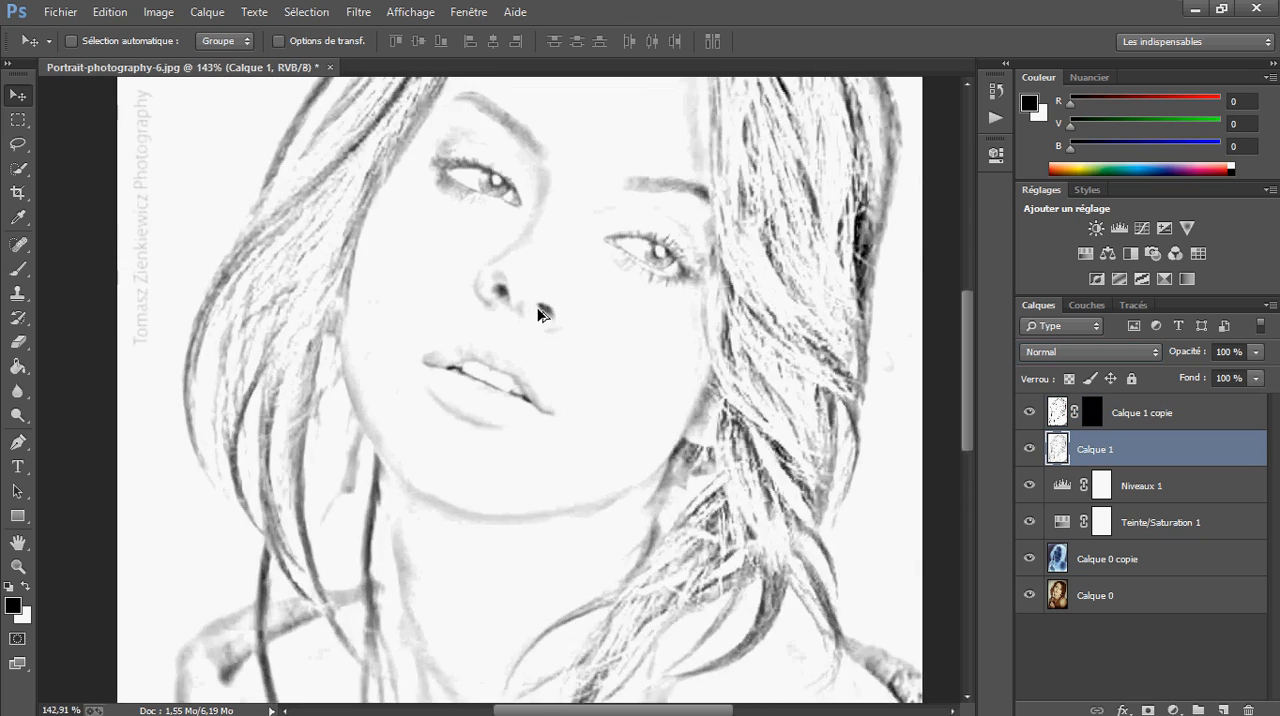
scroll(498, 280, "down", 4)
scroll(498, 290, "up", 1)
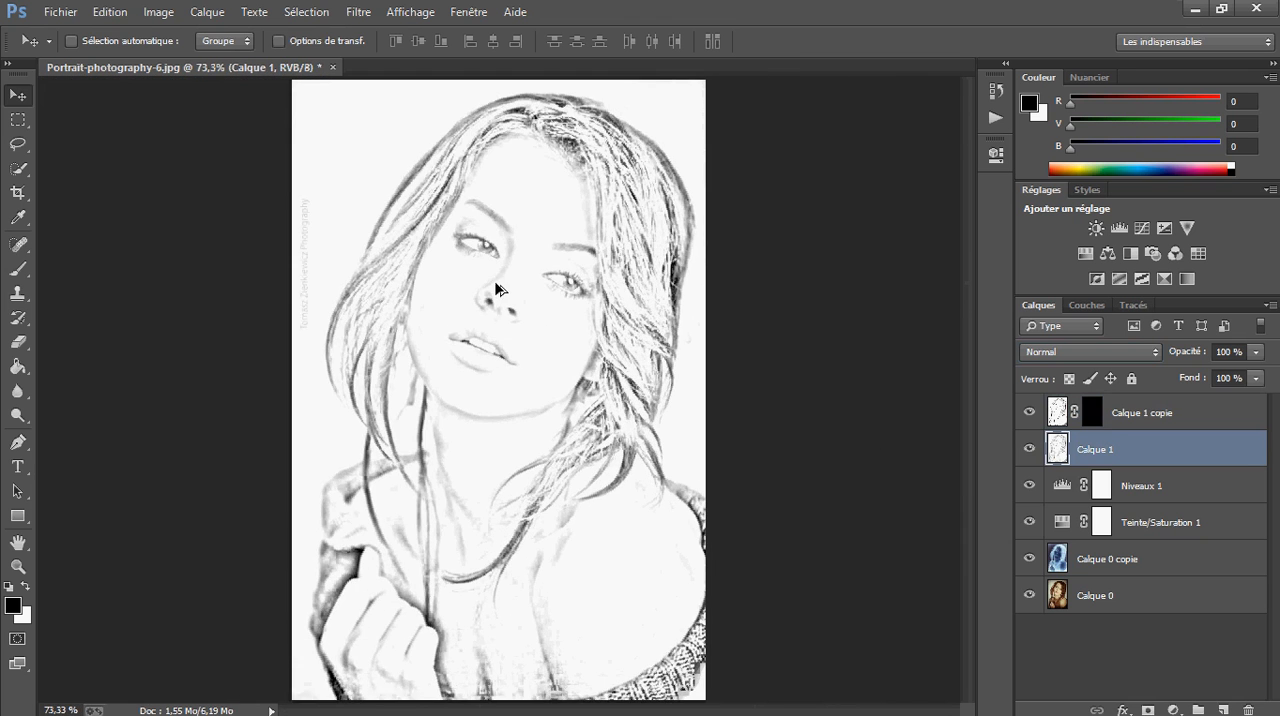
scroll(520, 300, "up", 7)
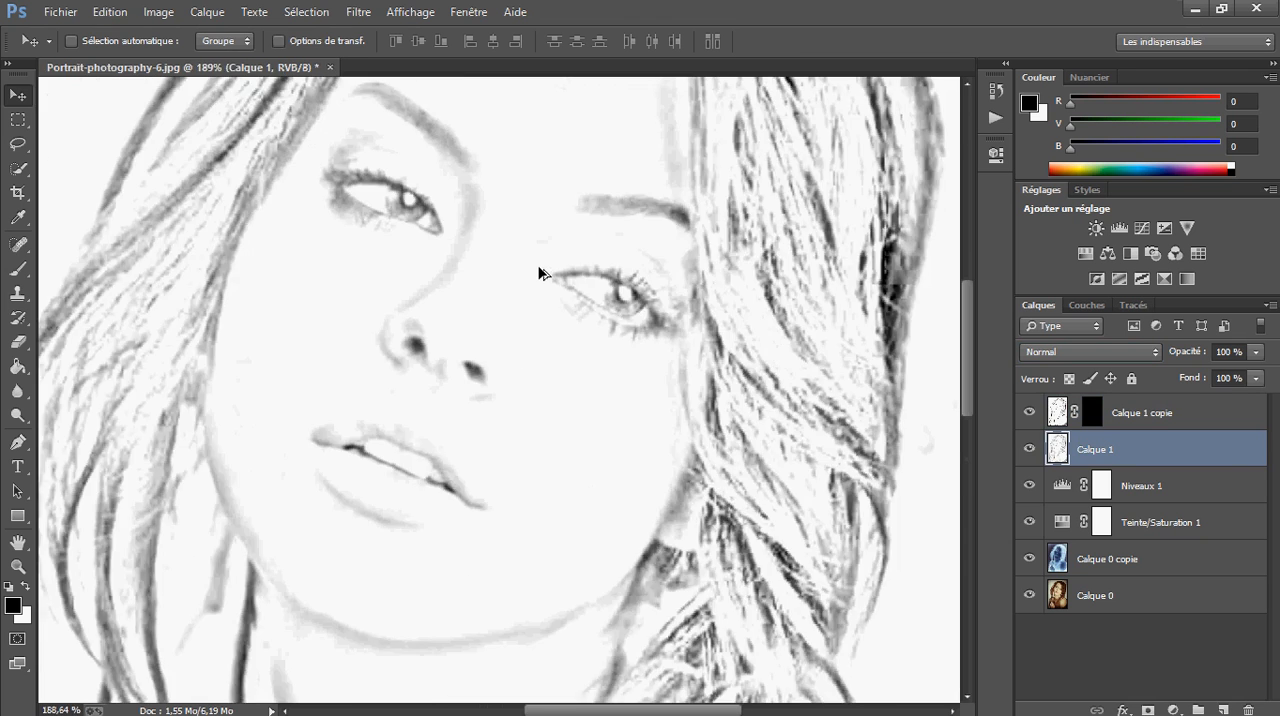
scroll(532, 270, "down", 7)
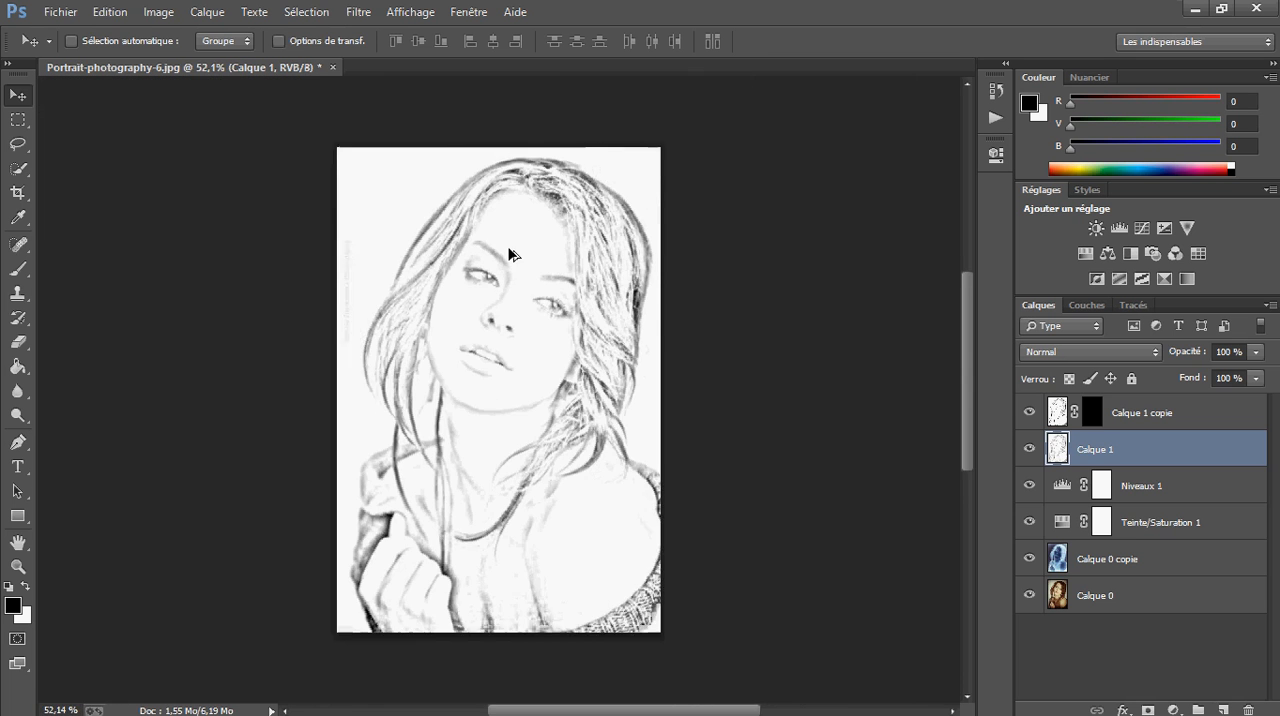
scroll(512, 258, "up", 2)
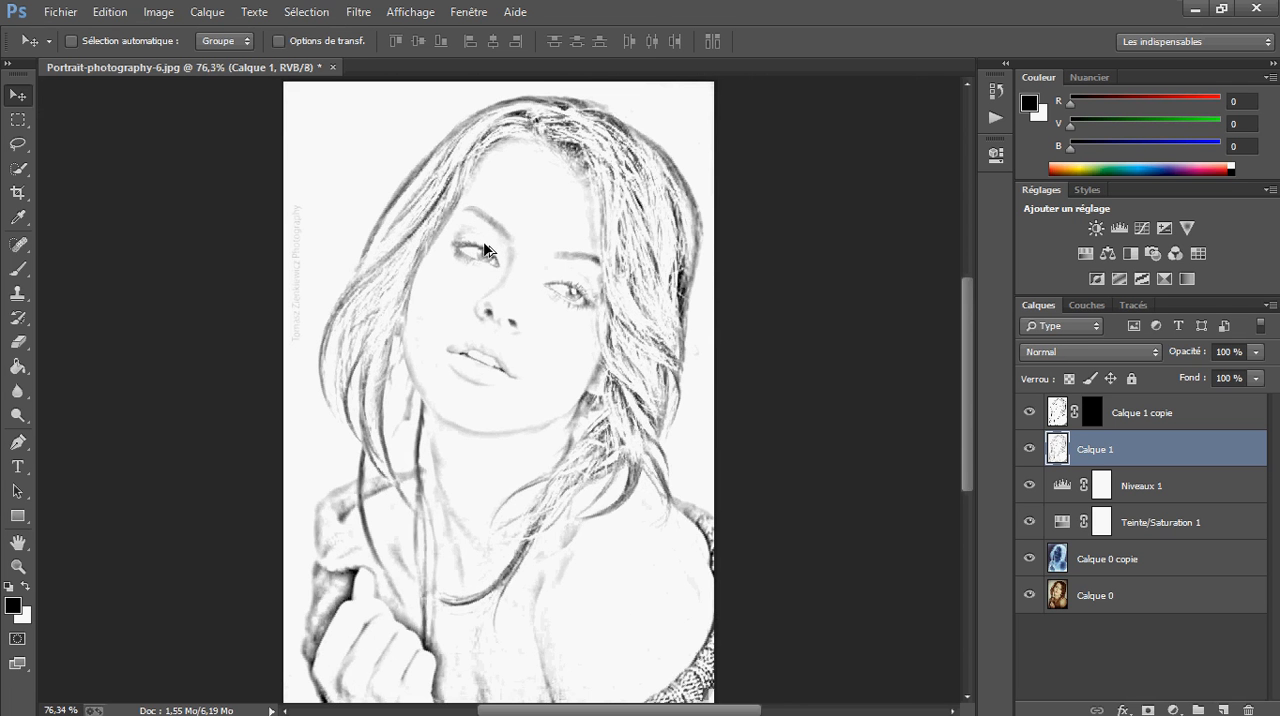
scroll(485, 250, "up", 3)
scroll(427, 148, "down", 4)
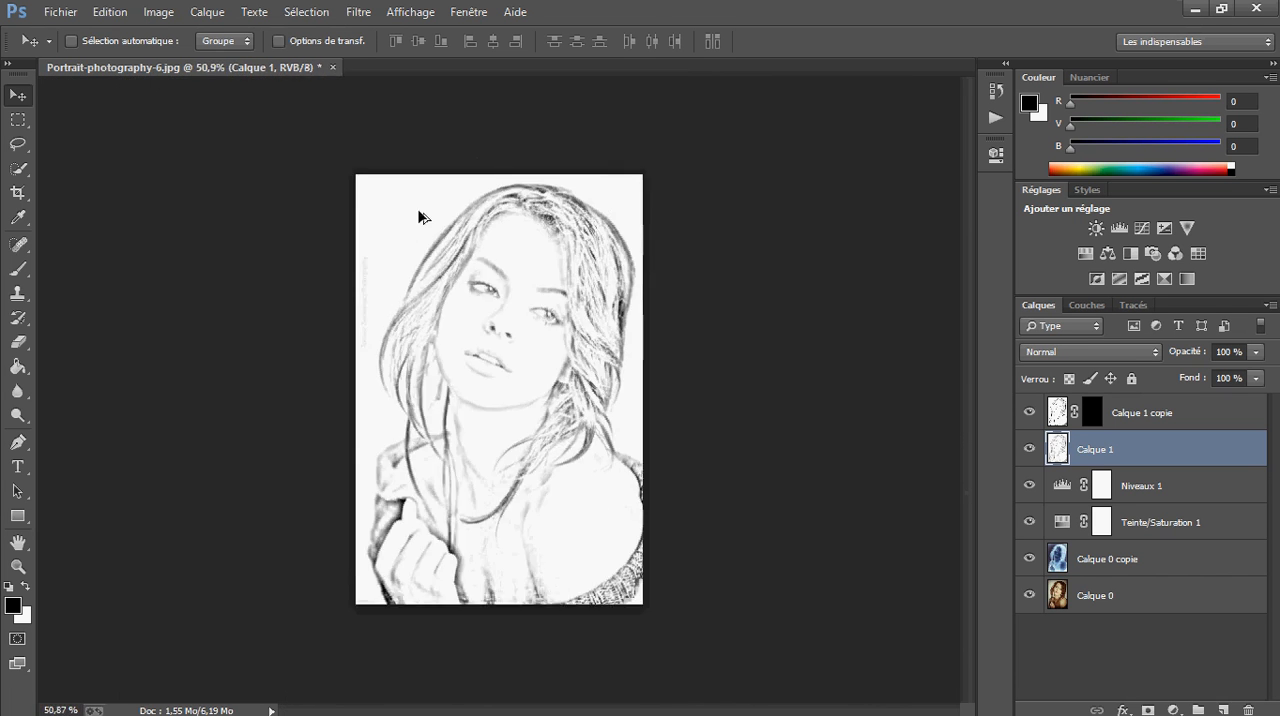
scroll(420, 217, "up", 2)
scroll(422, 234, "down", 3)
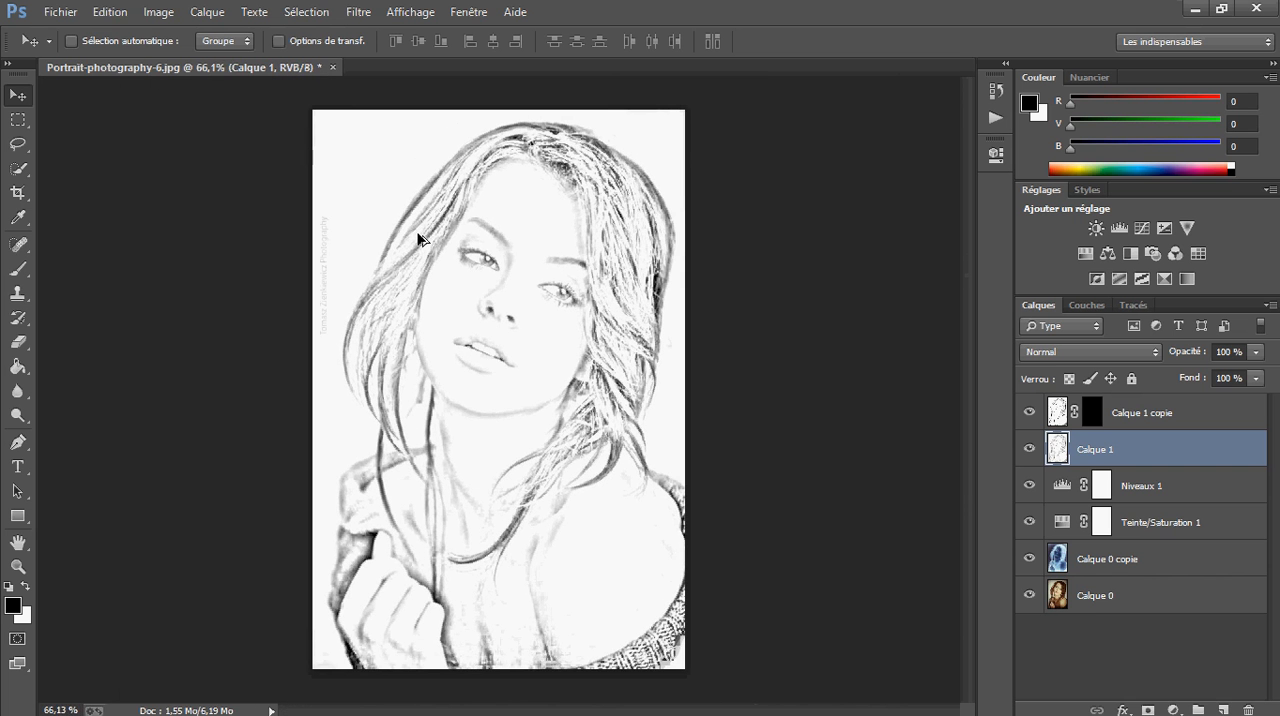
scroll(418, 238, "up", 2)
scroll(418, 238, "down", 4)
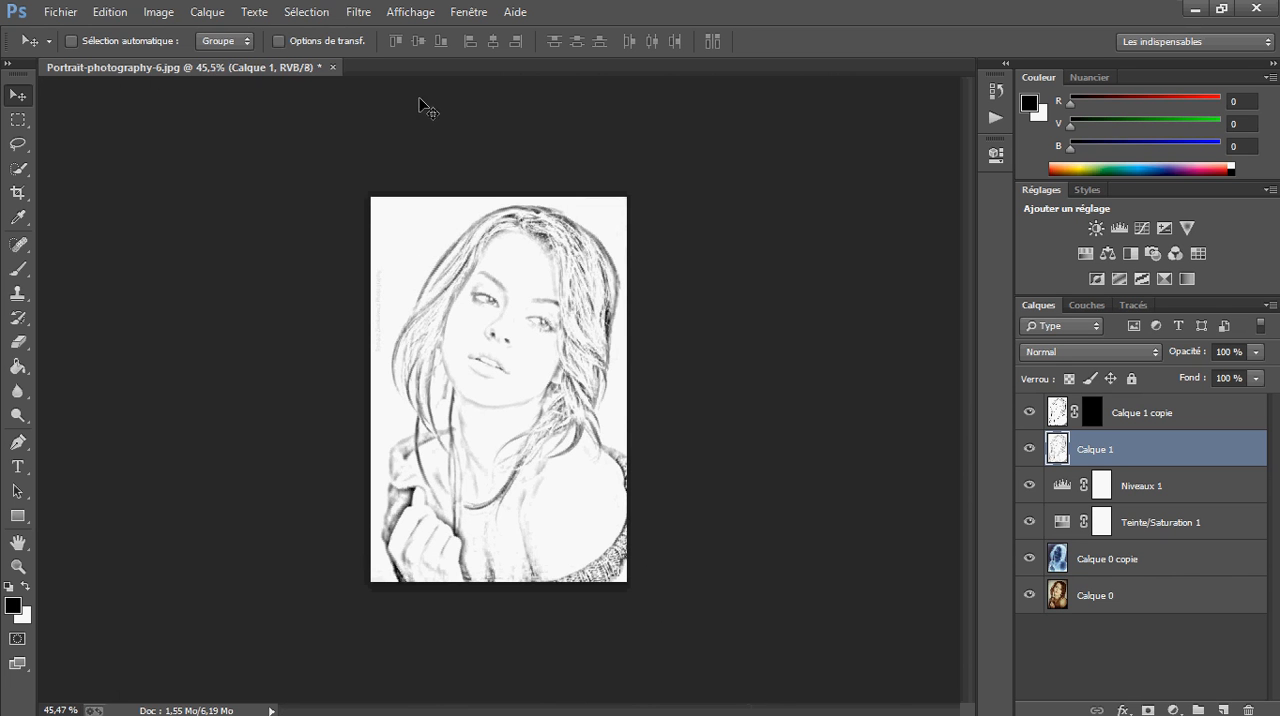
scroll(451, 414, "up", 2)
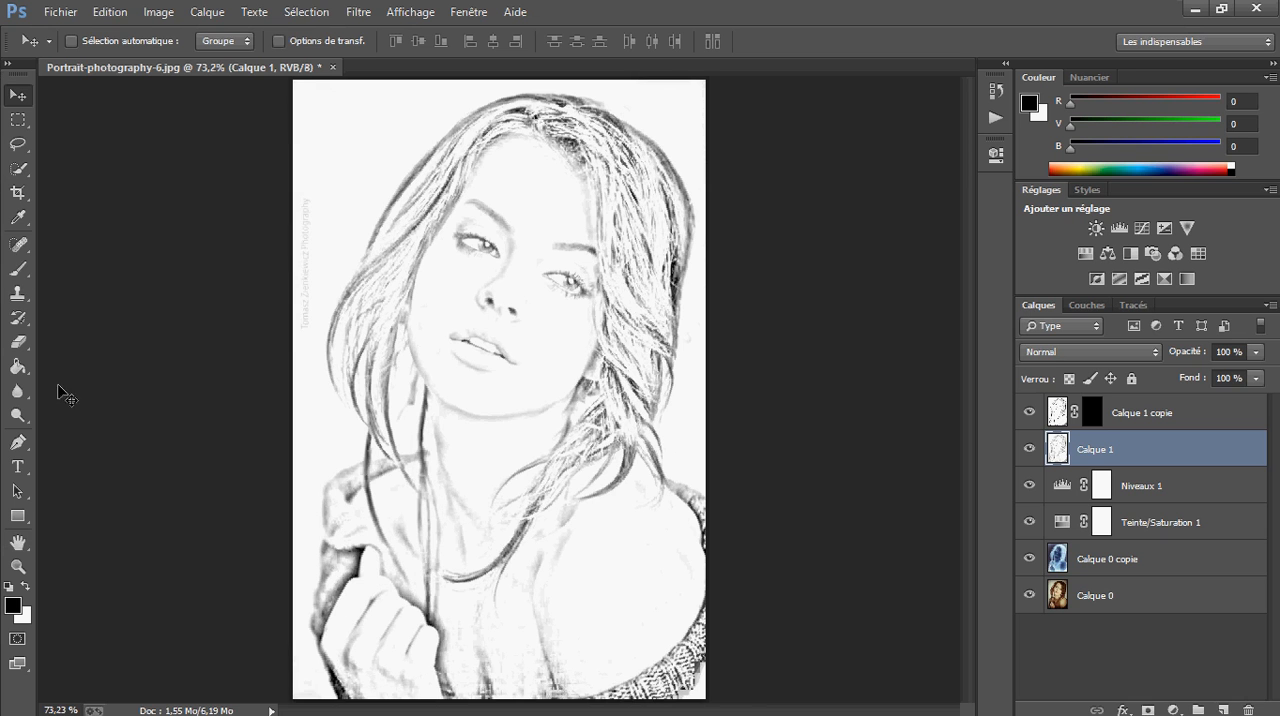
Activate the Brush tool on Calque 1 with white as the foreground colour
left_click(18, 269)
left_click(26, 586)
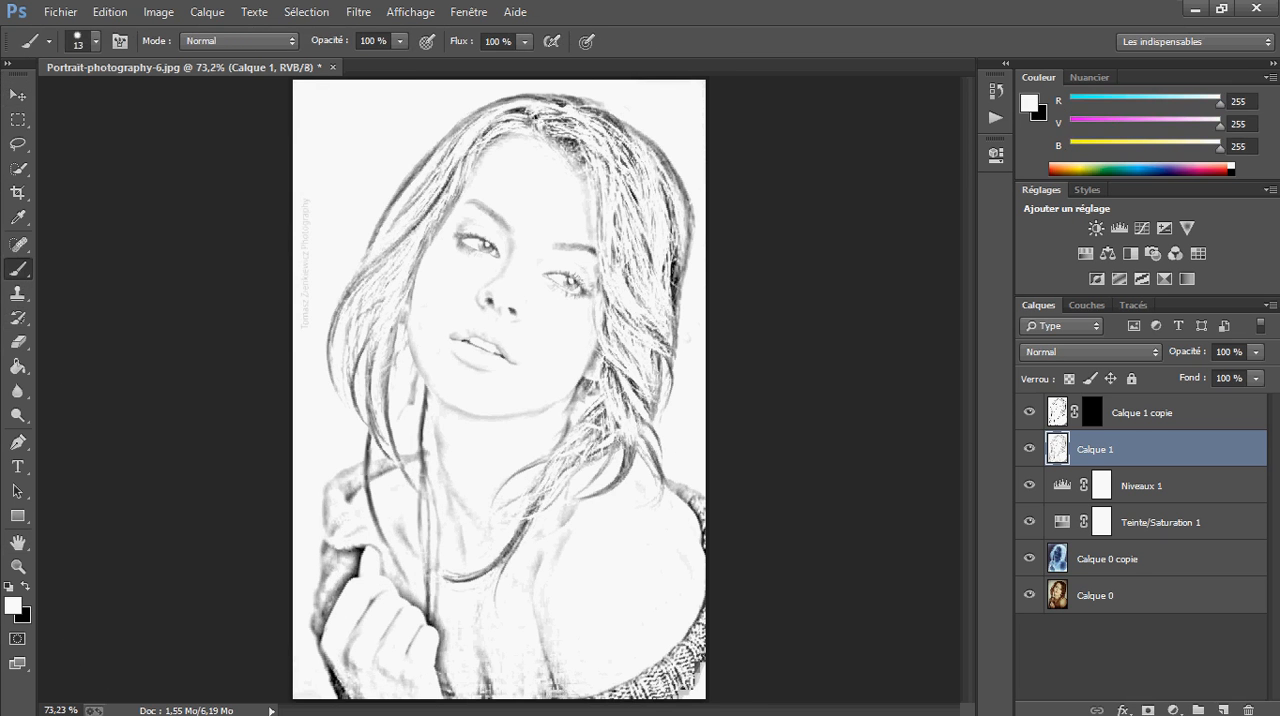
left_click(399, 45)
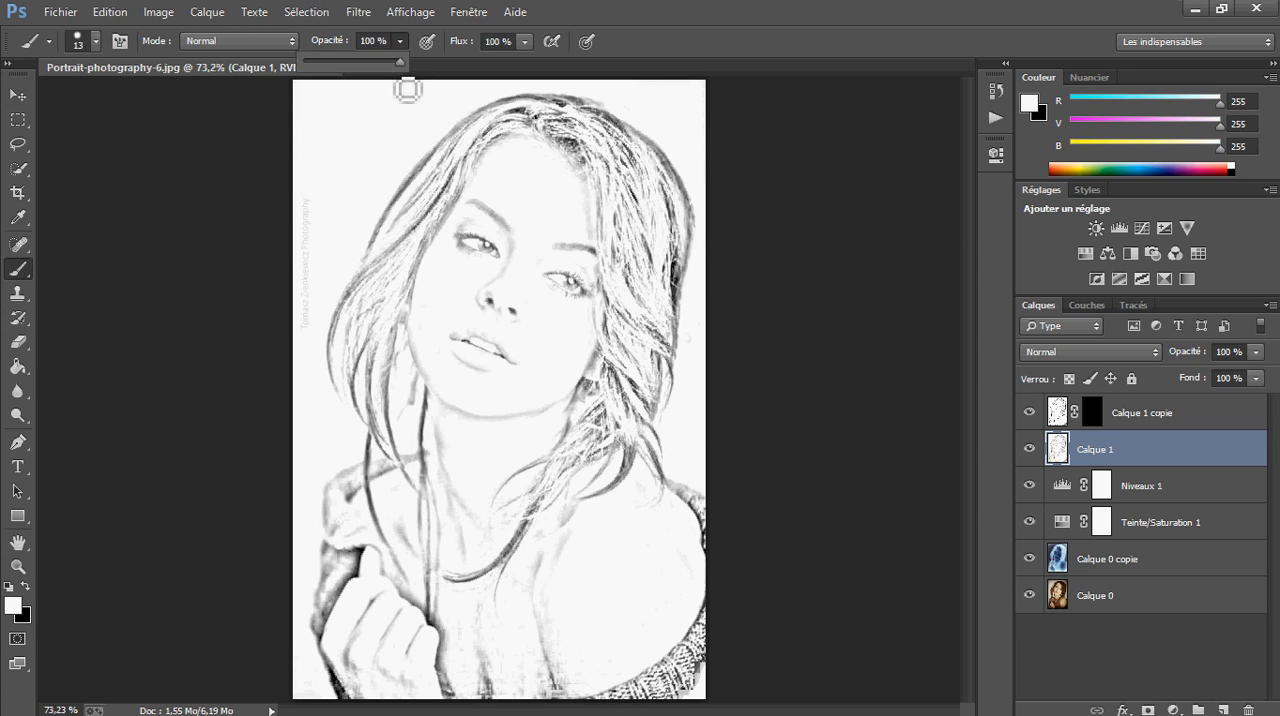
left_click_drag(398, 75, 486, 277)
left_click_drag(351, 244, 338, 66)
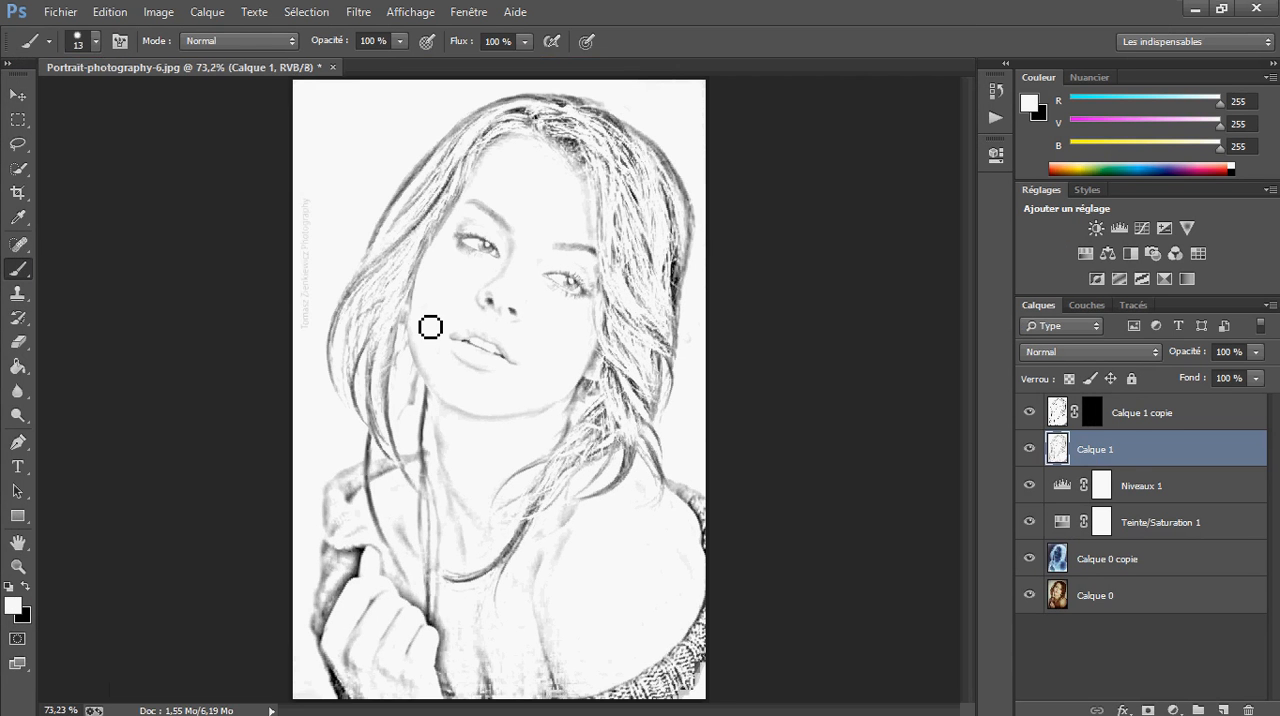
Set the brush size to 42 and its opacity to 6%
scroll(495, 266, "up", 5)
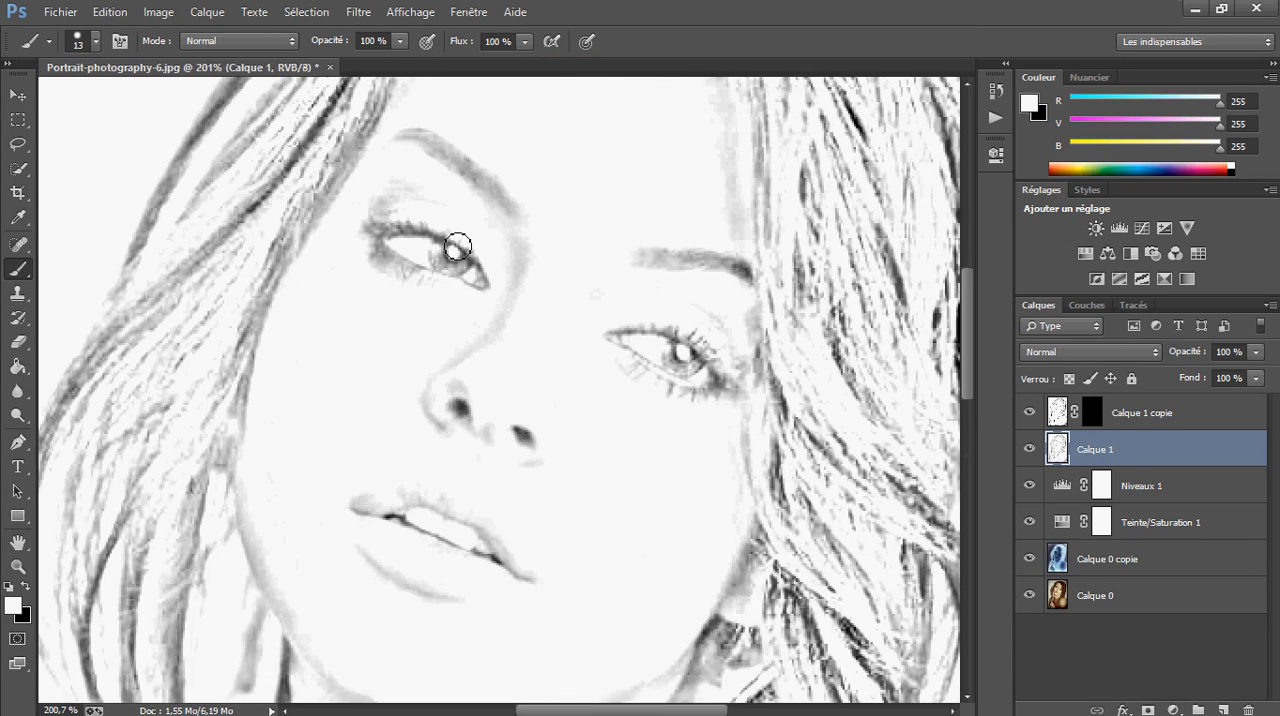
mouse_move(396, 243)
left_mouse_down()
mouse_move(494, 445)
mouse_move(420, 439)
mouse_move(312, 527)
mouse_move(269, 588)
left_mouse_up()
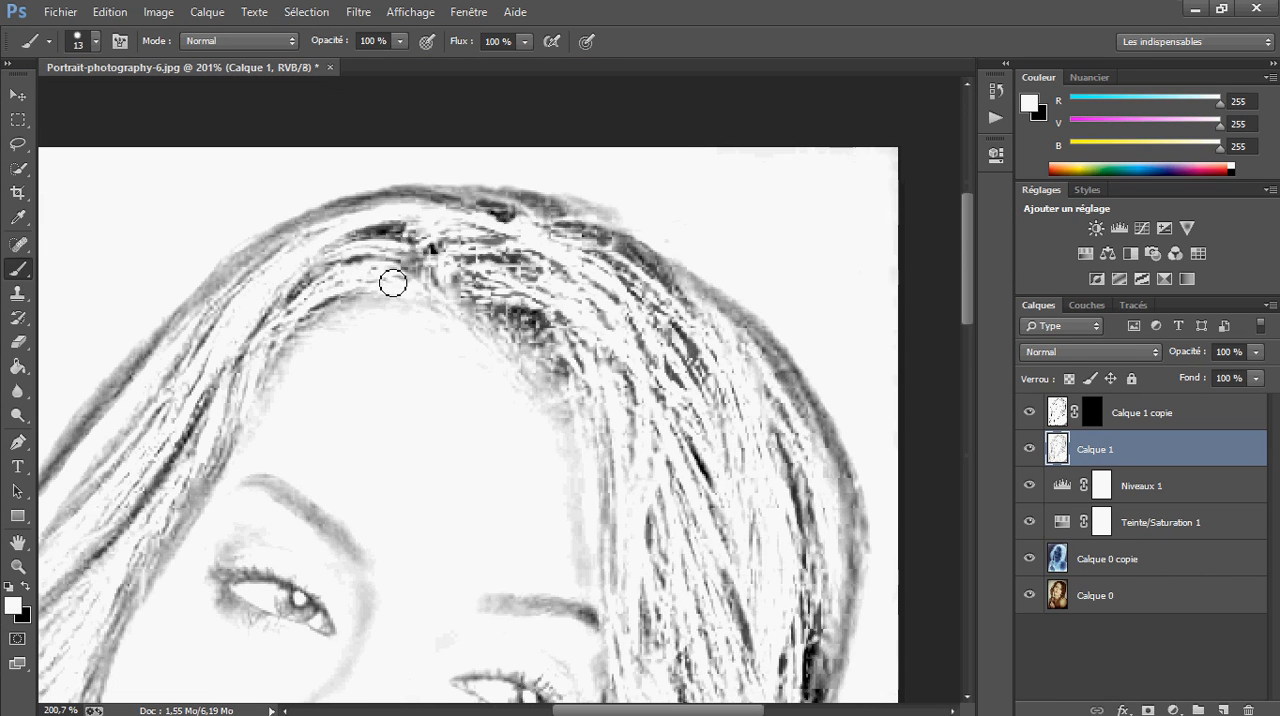
left_click_drag(369, 243, 398, 407)
scroll(465, 323, "down", 2)
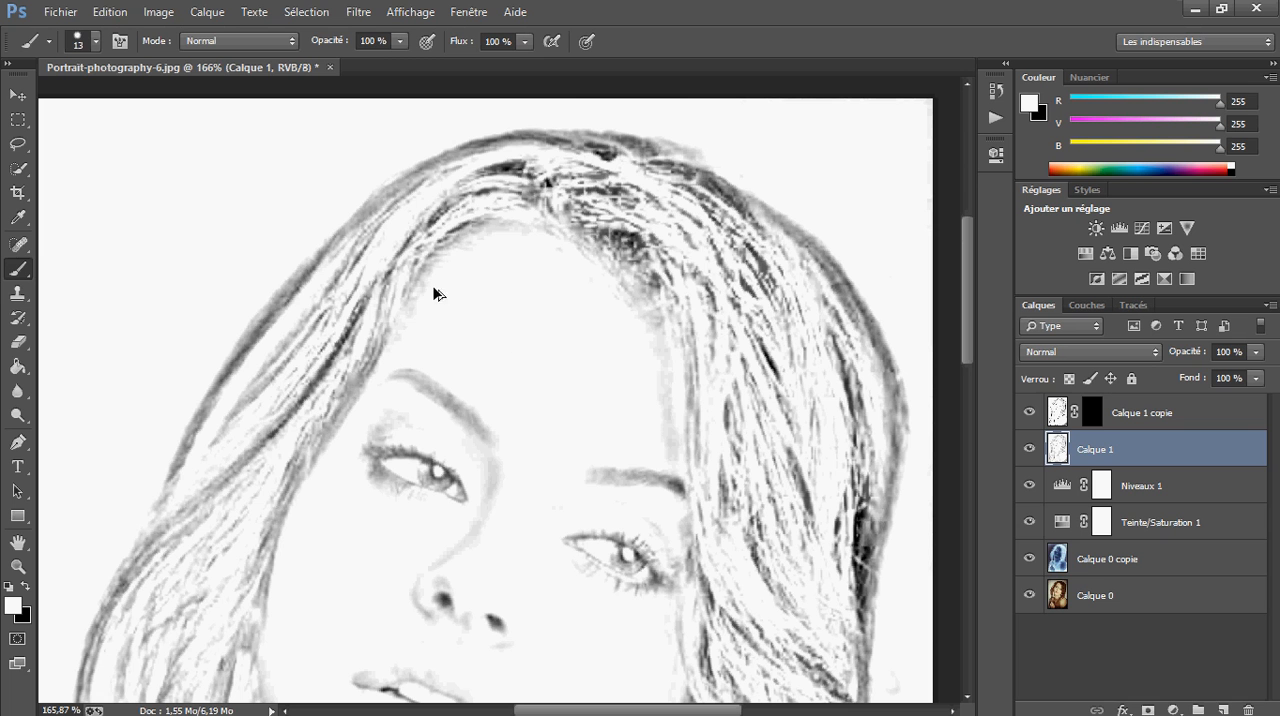
mouse_move(378, 280)
left_mouse_down()
mouse_move(328, 293)
mouse_move(600, 306)
mouse_move(397, 287)
mouse_move(358, 297)
mouse_move(354, 561)
mouse_move(325, 8)
left_mouse_up()
mouse_move(419, 500)
left_mouse_down()
mouse_move(366, 271)
mouse_move(265, 317)
mouse_move(453, 551)
mouse_move(369, 577)
mouse_move(166, 571)
left_mouse_up()
mouse_move(440, 308)
left_mouse_down()
mouse_move(438, 485)
mouse_move(430, 92)
left_mouse_up()
left_click(400, 41)
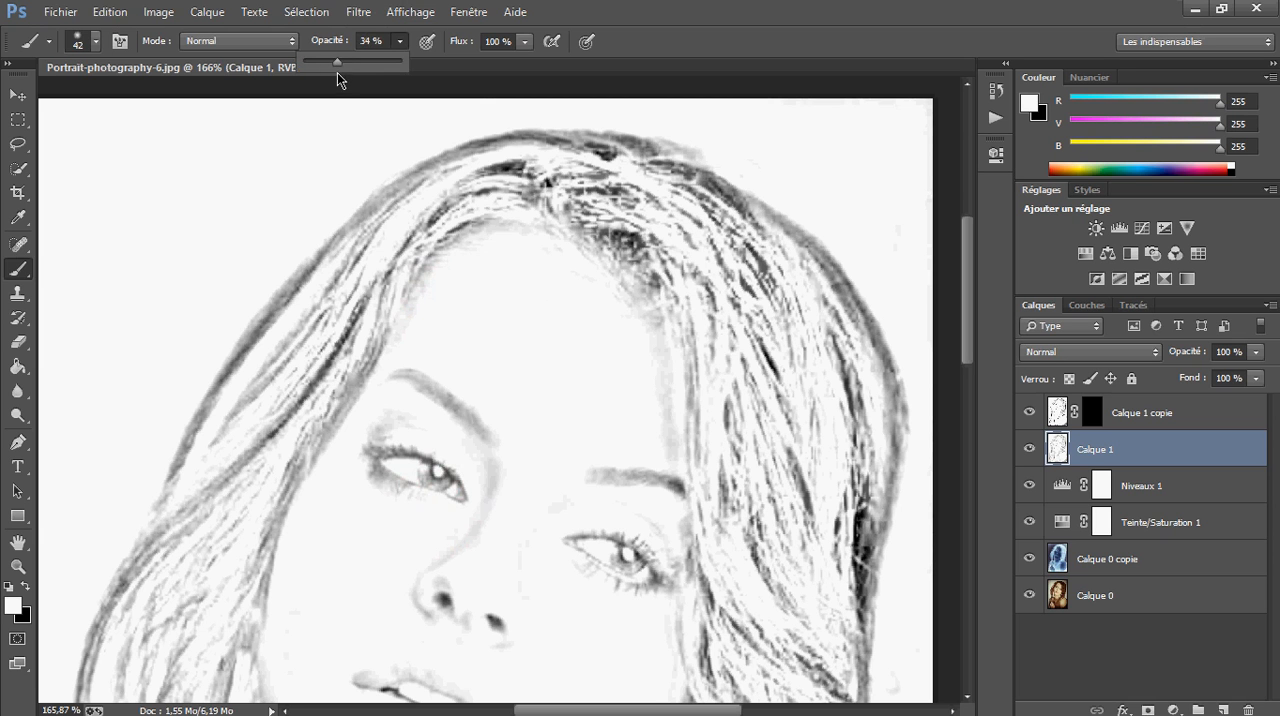
left_click_drag(321, 73, 307, 80)
left_click(463, 76)
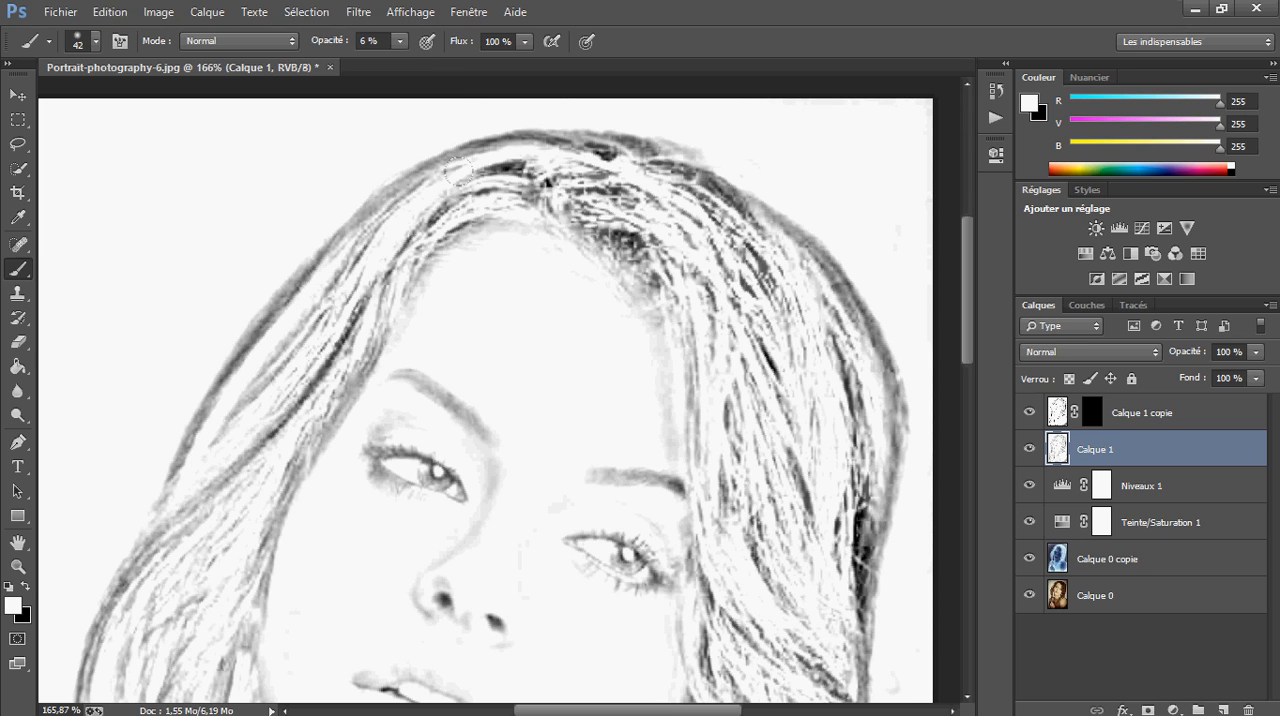
Lighten the outer hair contour beside the forehead with white strokes, raising the brush opacity to 10%
mouse_move(317, 246)
left_mouse_down()
mouse_move(232, 371)
mouse_move(281, 273)
mouse_move(199, 415)
left_mouse_up()
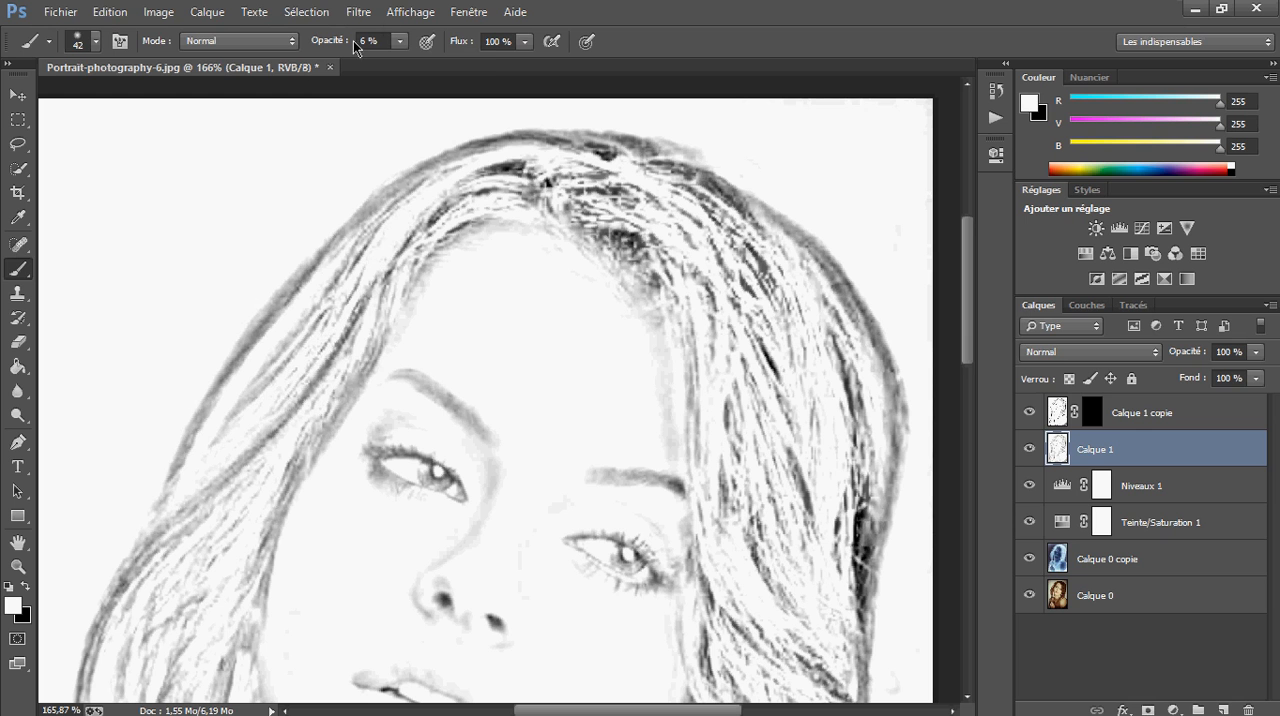
left_click(399, 42)
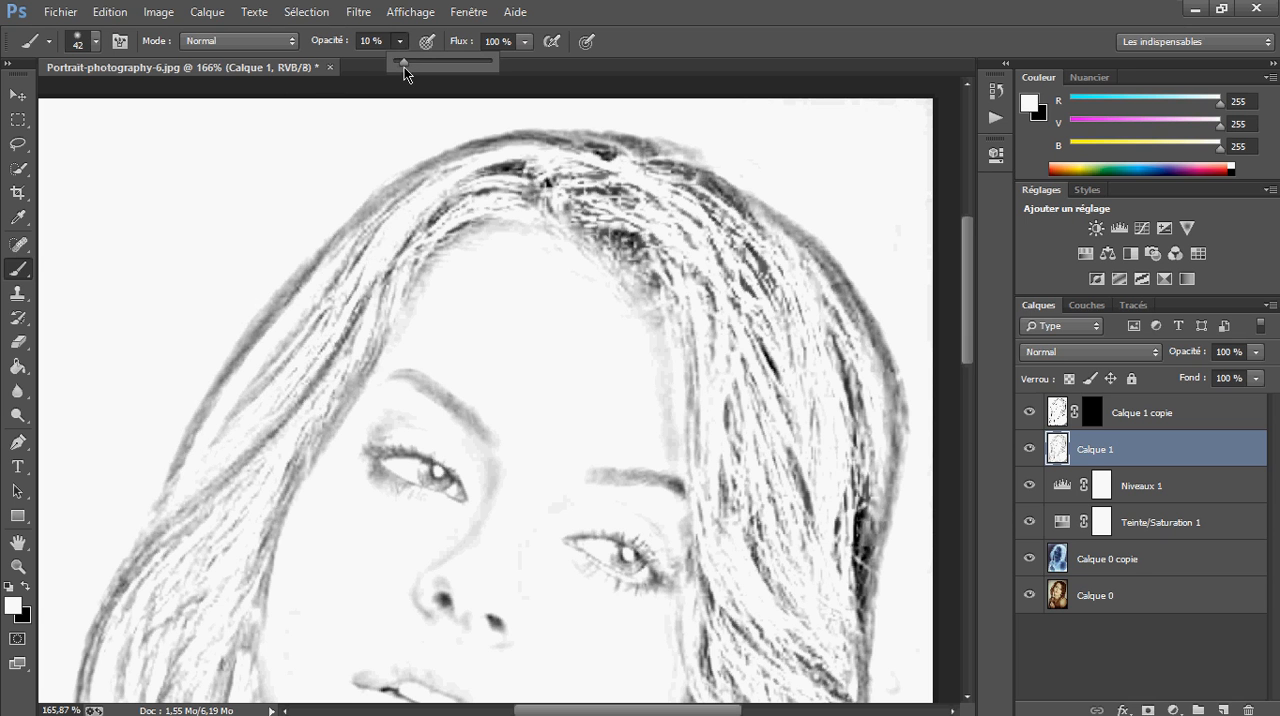
left_click_drag(272, 308, 188, 407)
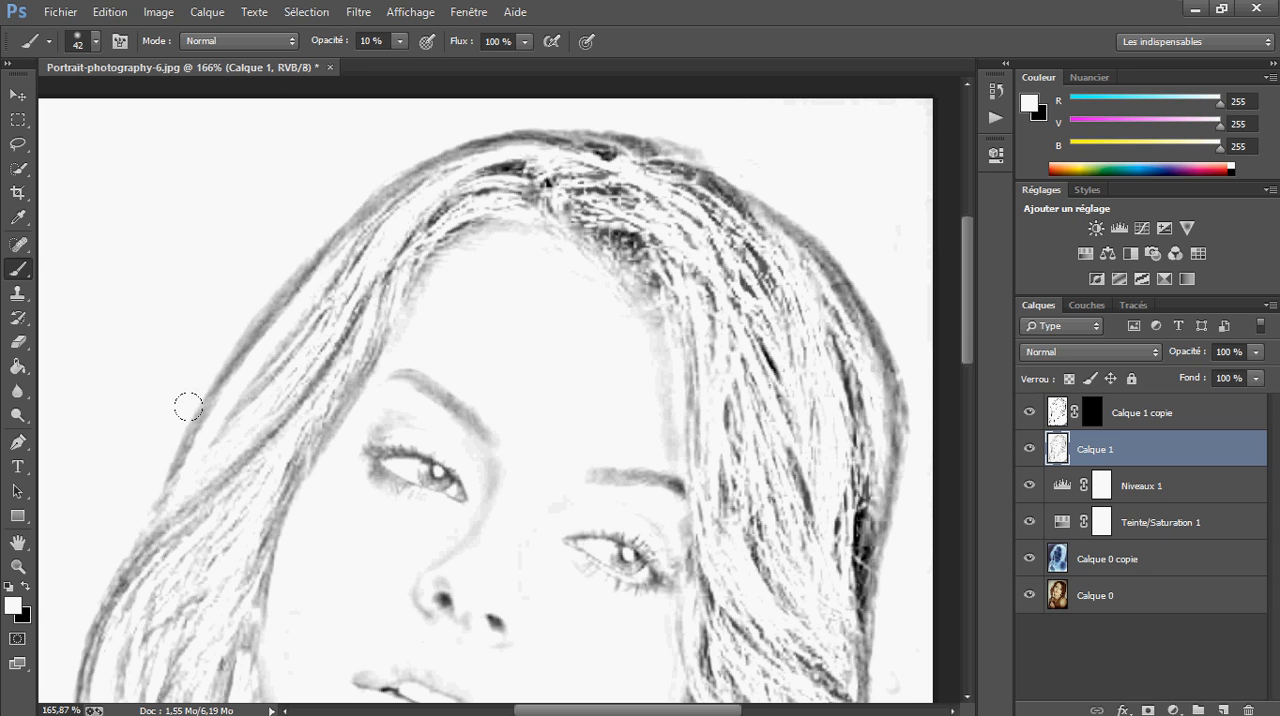
left_click_drag(349, 338, 263, 443)
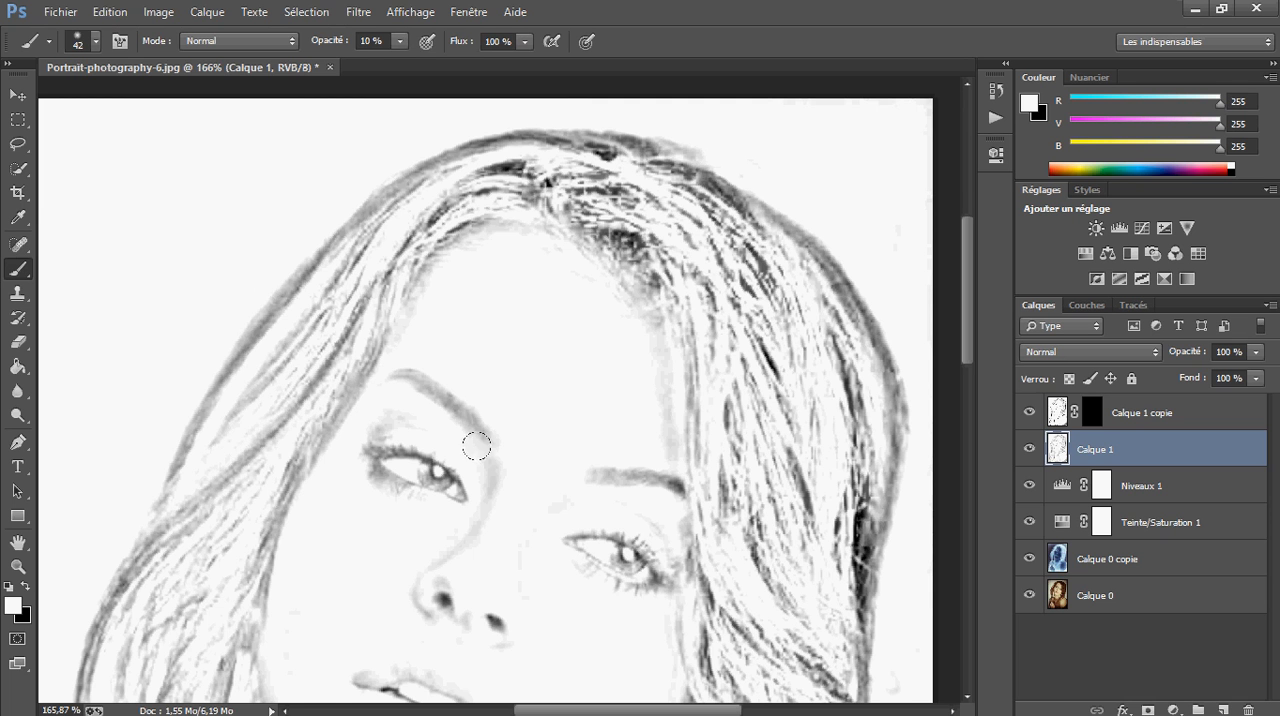
Fade the dark strands around the parting and the hairline above the forehead with white at 10% opacity
scroll(606, 424, "up", 3)
mouse_move(569, 335)
left_mouse_down()
mouse_move(466, 457)
mouse_move(442, 553)
left_mouse_up()
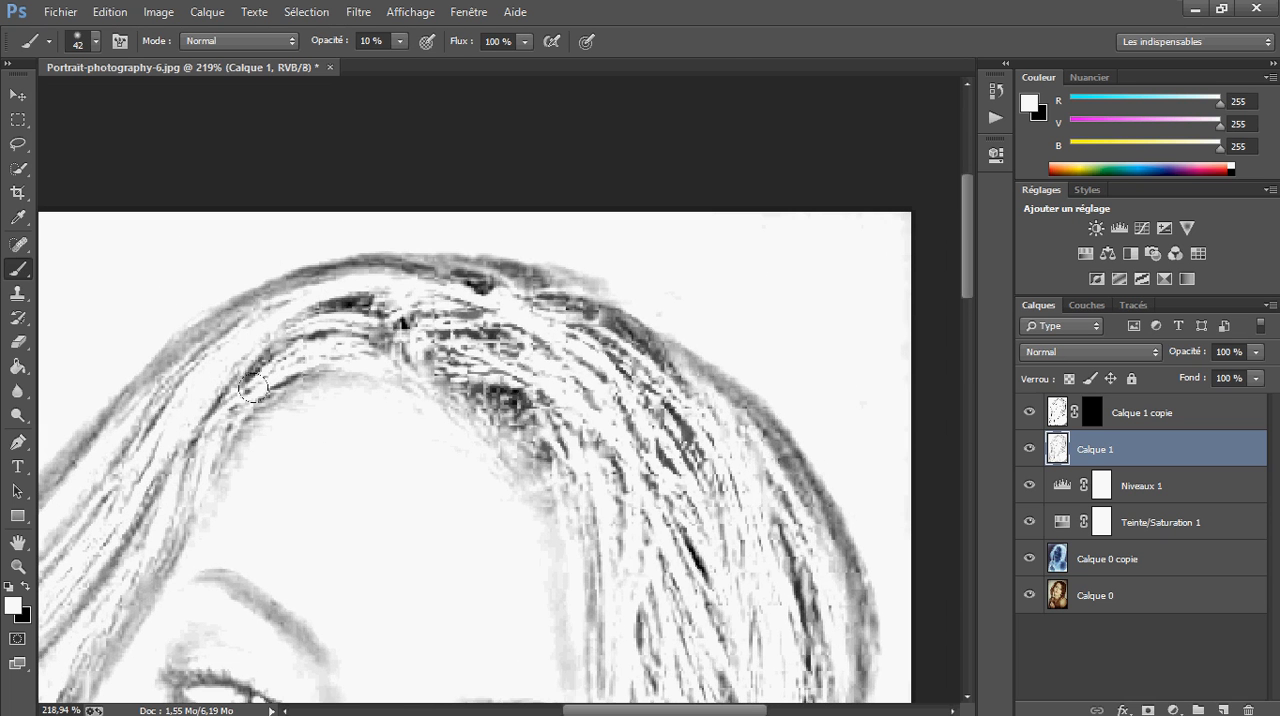
mouse_move(423, 305)
left_mouse_down()
mouse_move(339, 295)
mouse_move(399, 277)
mouse_move(233, 313)
mouse_move(416, 301)
mouse_move(326, 310)
mouse_move(186, 393)
left_mouse_up()
mouse_move(258, 318)
left_mouse_down()
mouse_move(215, 398)
mouse_move(248, 378)
left_mouse_up()
mouse_move(288, 272)
left_mouse_down()
mouse_move(157, 341)
mouse_move(62, 472)
left_mouse_up()
left_click_drag(105, 364, 46, 490)
left_click_drag(334, 303, 371, 283)
mouse_move(474, 280)
left_mouse_down()
mouse_move(343, 243)
mouse_move(402, 344)
mouse_move(490, 354)
mouse_move(618, 500)
mouse_move(550, 440)
mouse_move(490, 284)
left_mouse_up()
Set the brush opacity to 15% and undo the last stroke over the top of the hair
left_click(400, 41)
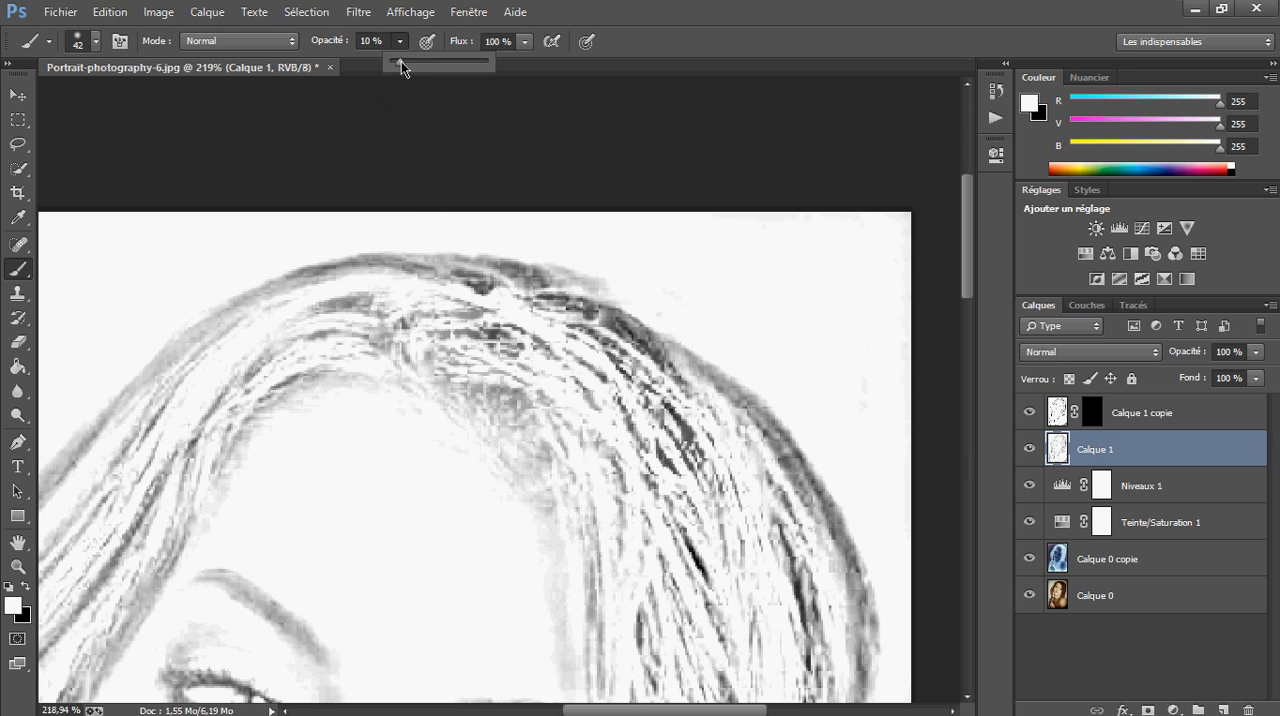
left_click_drag(401, 61, 410, 75)
mouse_move(423, 247)
left_mouse_down()
mouse_move(499, 282)
mouse_move(411, 233)
mouse_move(373, 250)
mouse_move(504, 284)
left_mouse_up()
left_click(401, 41)
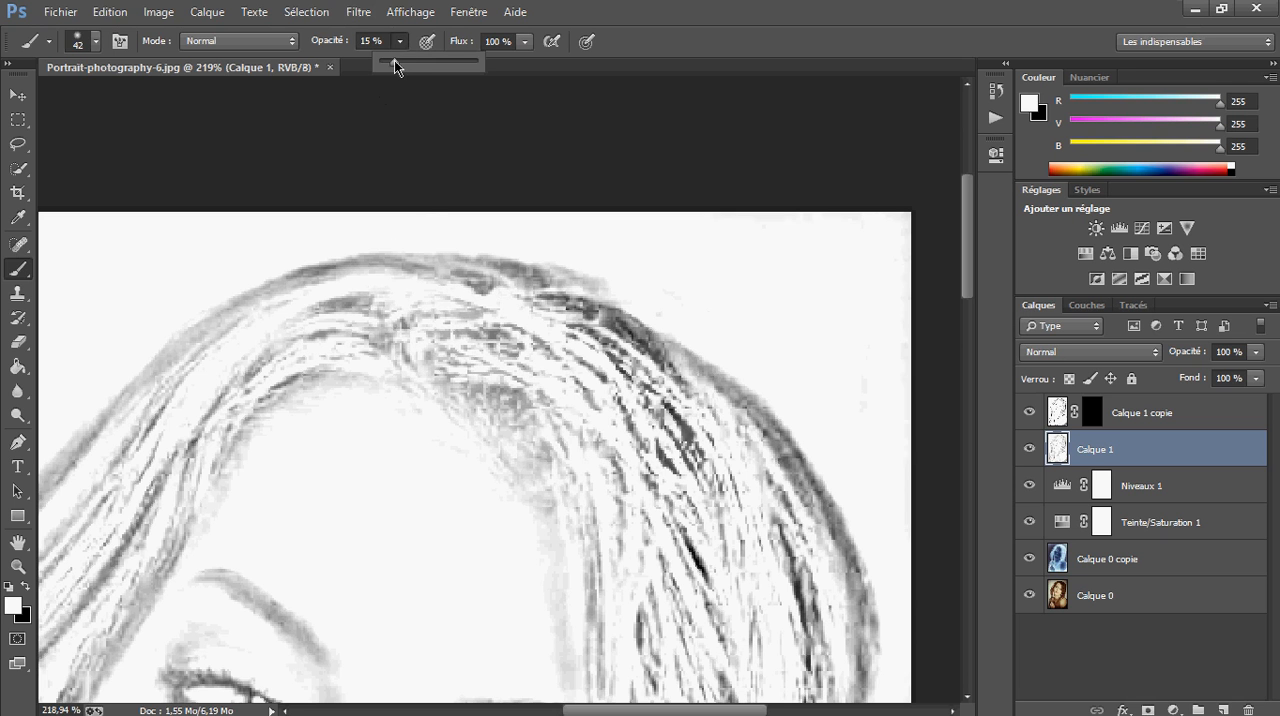
left_click(575, 322)
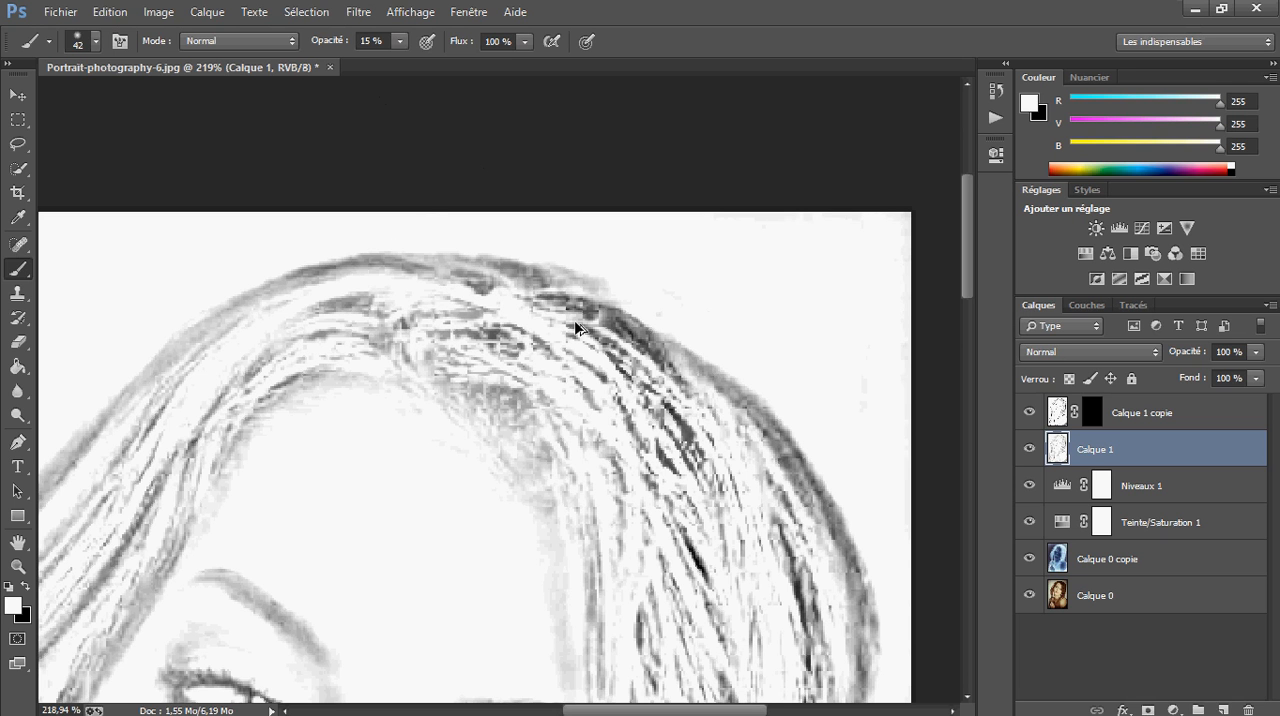
key("ctrl+z")
Soften the dark patches across the crown and the upper-right hair with white at 15% opacity
left_click_drag(502, 312, 460, 322)
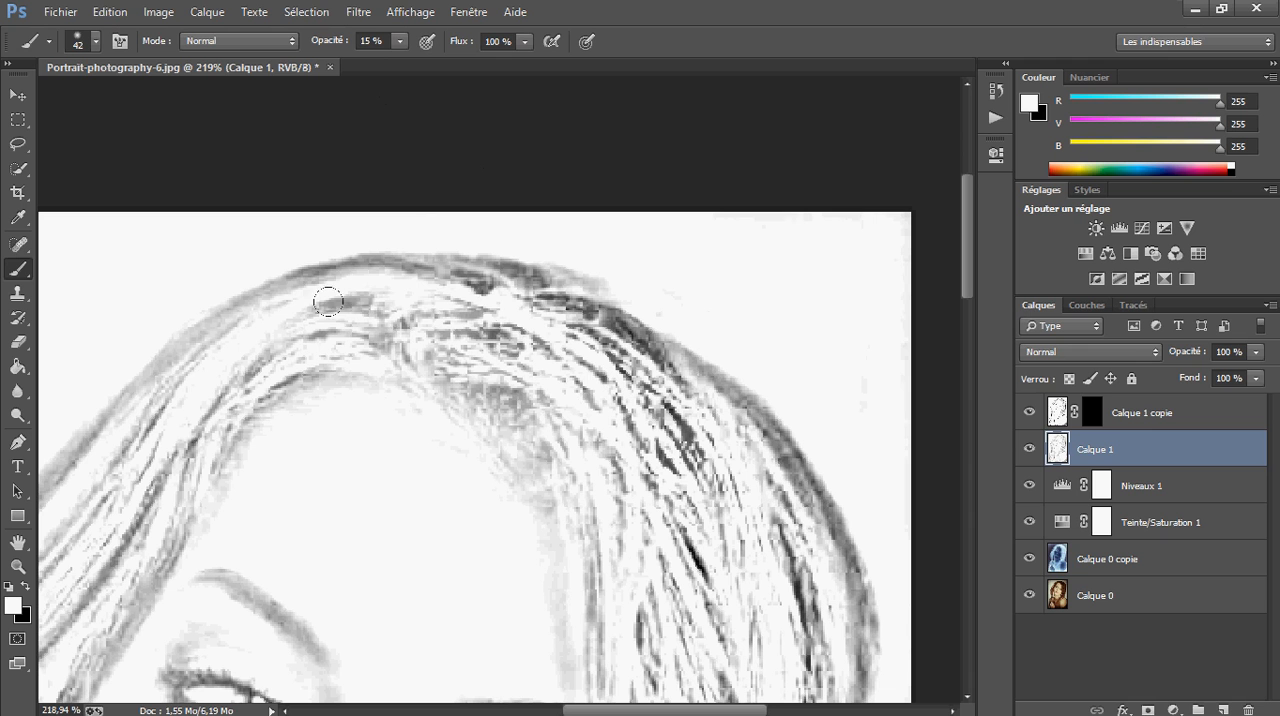
mouse_move(304, 308)
left_mouse_down()
mouse_move(341, 279)
mouse_move(312, 298)
left_mouse_up()
mouse_move(620, 451)
left_mouse_down()
mouse_move(544, 311)
mouse_move(569, 321)
mouse_move(491, 259)
mouse_move(554, 301)
mouse_move(461, 248)
mouse_move(510, 272)
mouse_move(412, 265)
mouse_move(418, 234)
mouse_move(201, 274)
mouse_move(163, 294)
left_mouse_up()
mouse_move(636, 432)
left_mouse_down()
mouse_move(731, 560)
mouse_move(743, 534)
left_mouse_up()
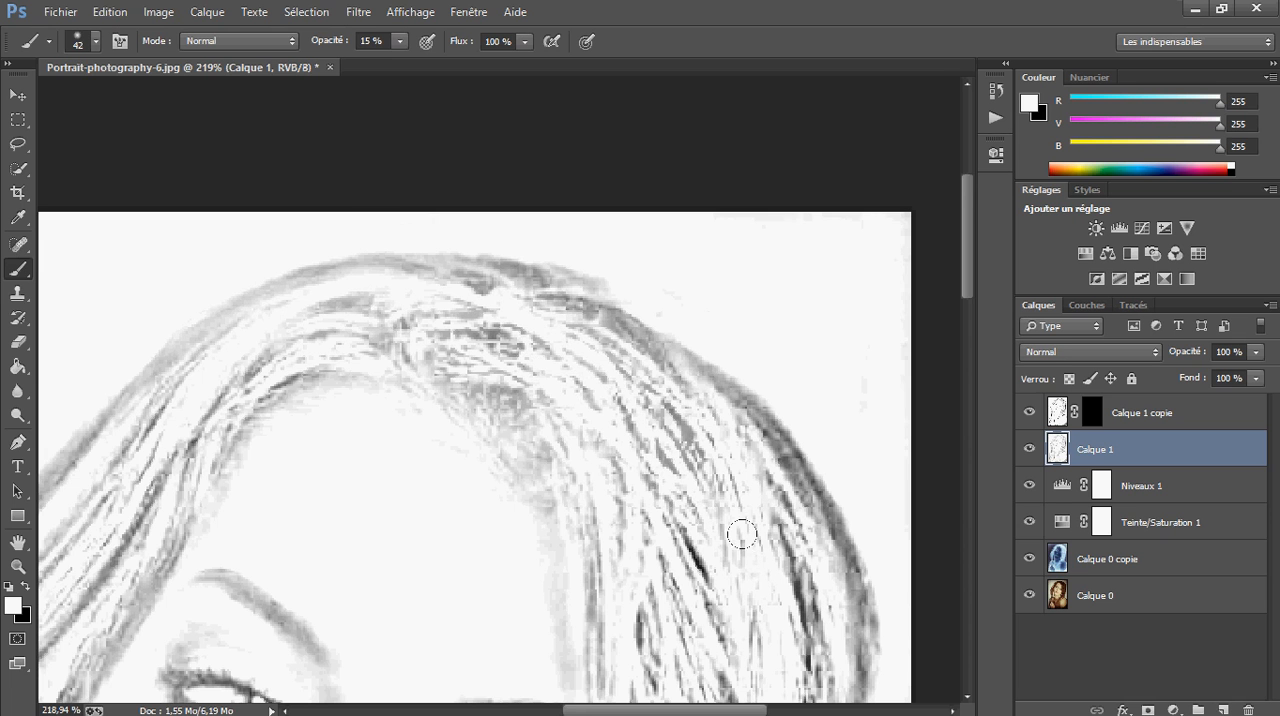
Lighten the hair strands falling along the left side of the face with white at 15% opacity
left_click_drag(640, 562, 569, 403)
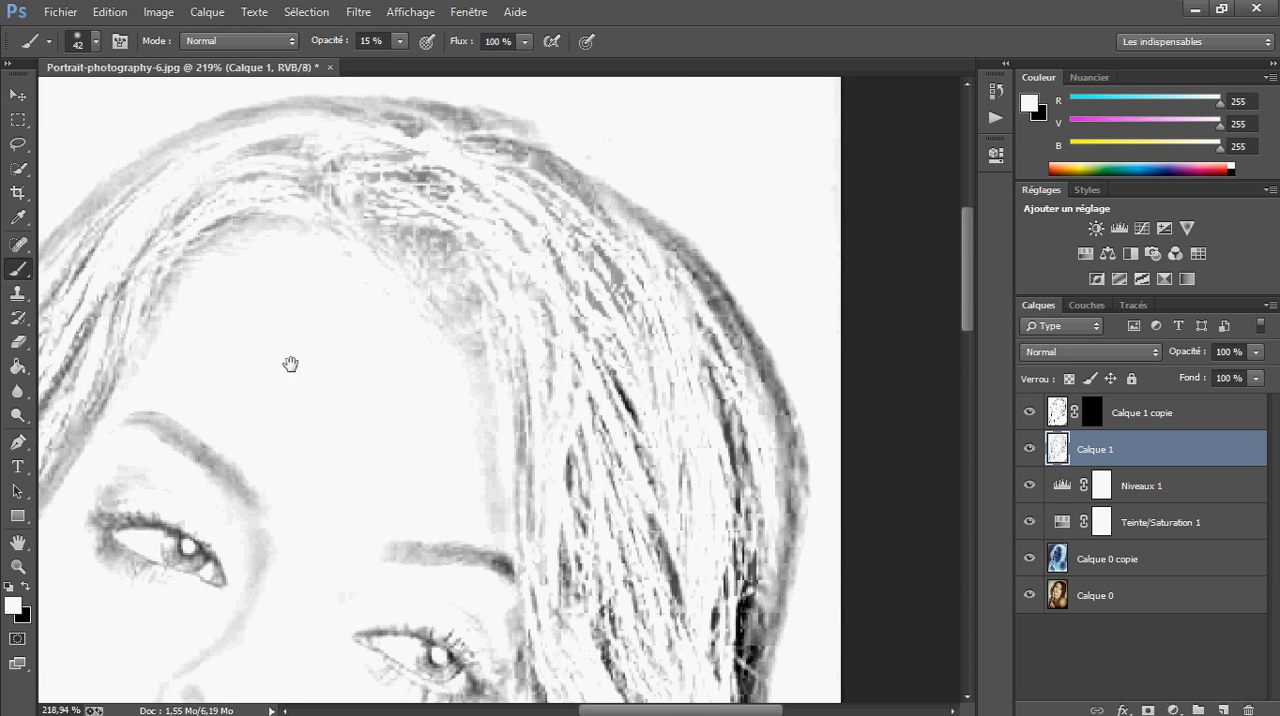
left_click_drag(294, 362, 689, 215)
mouse_move(211, 330)
left_mouse_down()
mouse_move(389, 289)
mouse_move(366, 166)
mouse_move(177, 423)
mouse_move(502, 235)
mouse_move(309, 417)
mouse_move(263, 534)
mouse_move(346, 394)
mouse_move(303, 449)
mouse_move(260, 386)
mouse_move(115, 680)
left_mouse_up()
left_click_drag(248, 604, 375, 264)
mouse_move(236, 322)
left_mouse_down()
mouse_move(220, 378)
mouse_move(247, 417)
left_mouse_up()
mouse_move(335, 341)
left_mouse_down()
mouse_move(283, 559)
mouse_move(315, 598)
mouse_move(281, 355)
mouse_move(356, 421)
mouse_move(377, 649)
mouse_move(398, 525)
mouse_move(356, 341)
mouse_move(316, 414)
mouse_move(277, 335)
mouse_move(286, 534)
left_mouse_up()
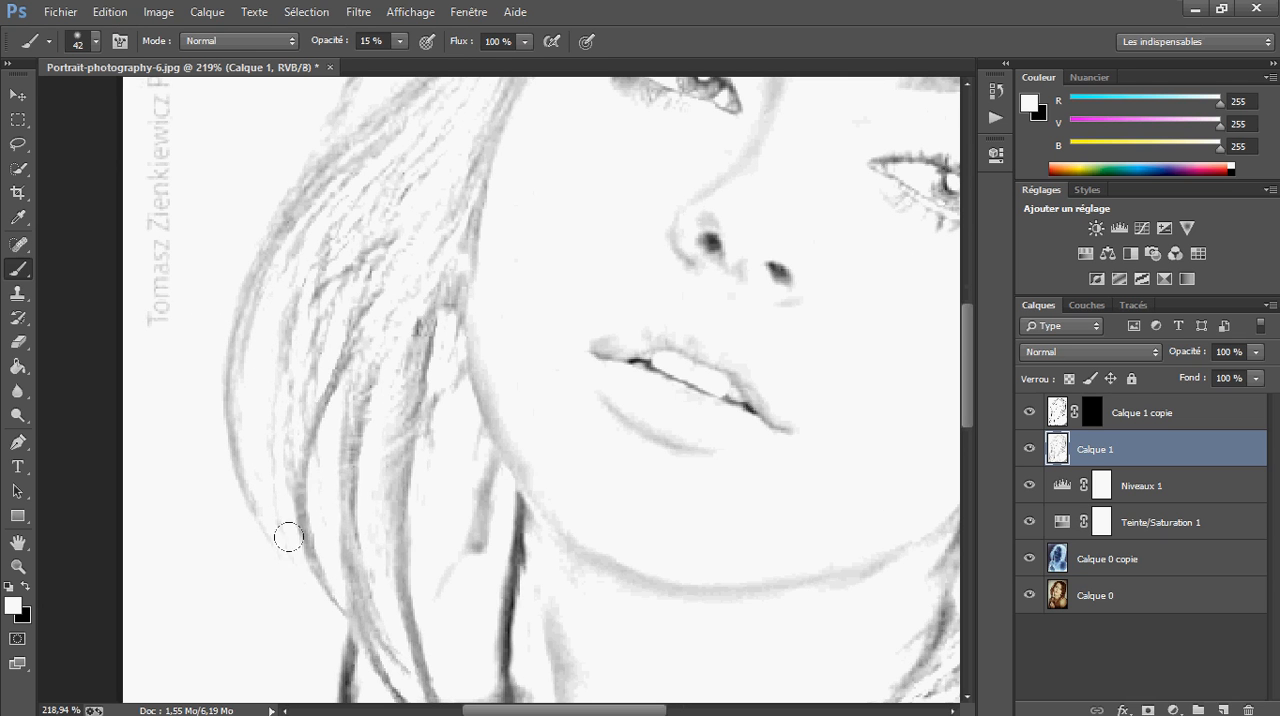
Fade the long dark strands hanging over the neck and chest with white at 15% opacity
mouse_move(480, 571)
left_mouse_down()
mouse_move(323, 323)
mouse_move(329, 220)
mouse_move(309, 422)
mouse_move(320, 256)
mouse_move(254, 213)
left_mouse_up()
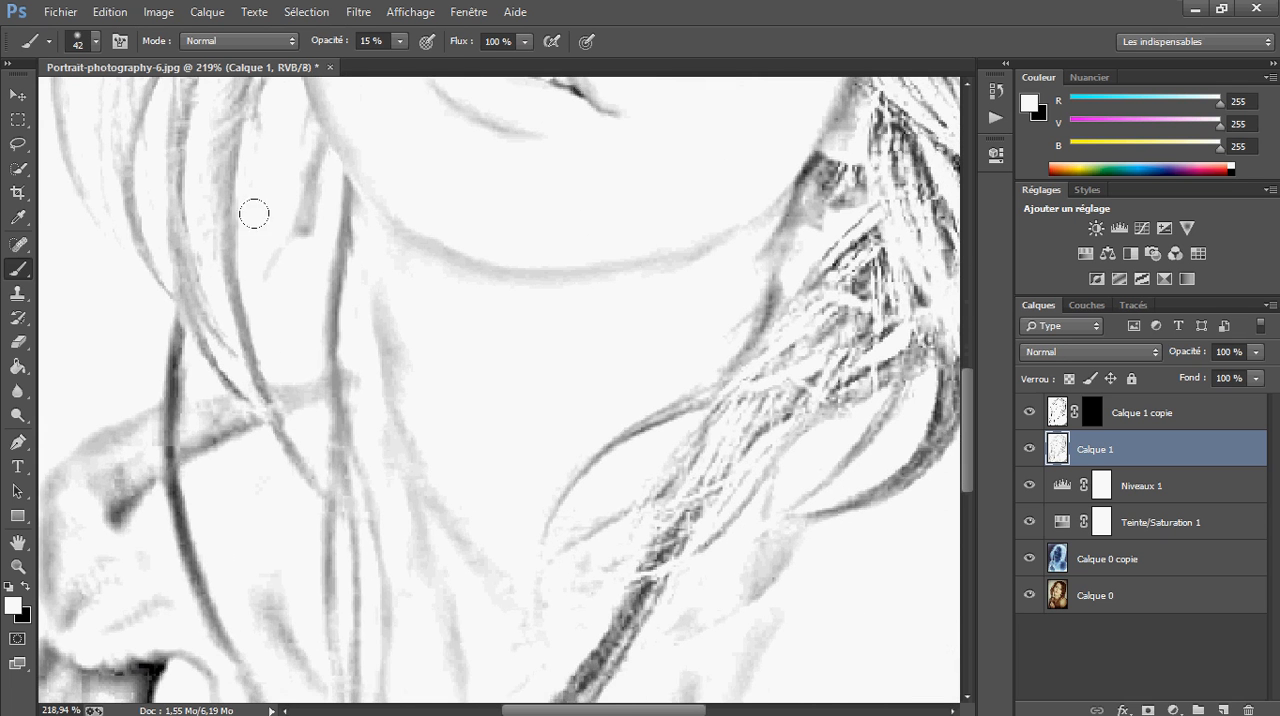
mouse_move(224, 260)
left_mouse_down()
mouse_move(123, 577)
mouse_move(129, 288)
mouse_move(206, 551)
mouse_move(170, 491)
mouse_move(210, 634)
left_mouse_up()
mouse_move(653, 552)
left_mouse_down()
mouse_move(509, 454)
mouse_move(493, 414)
mouse_move(332, 590)
left_mouse_up()
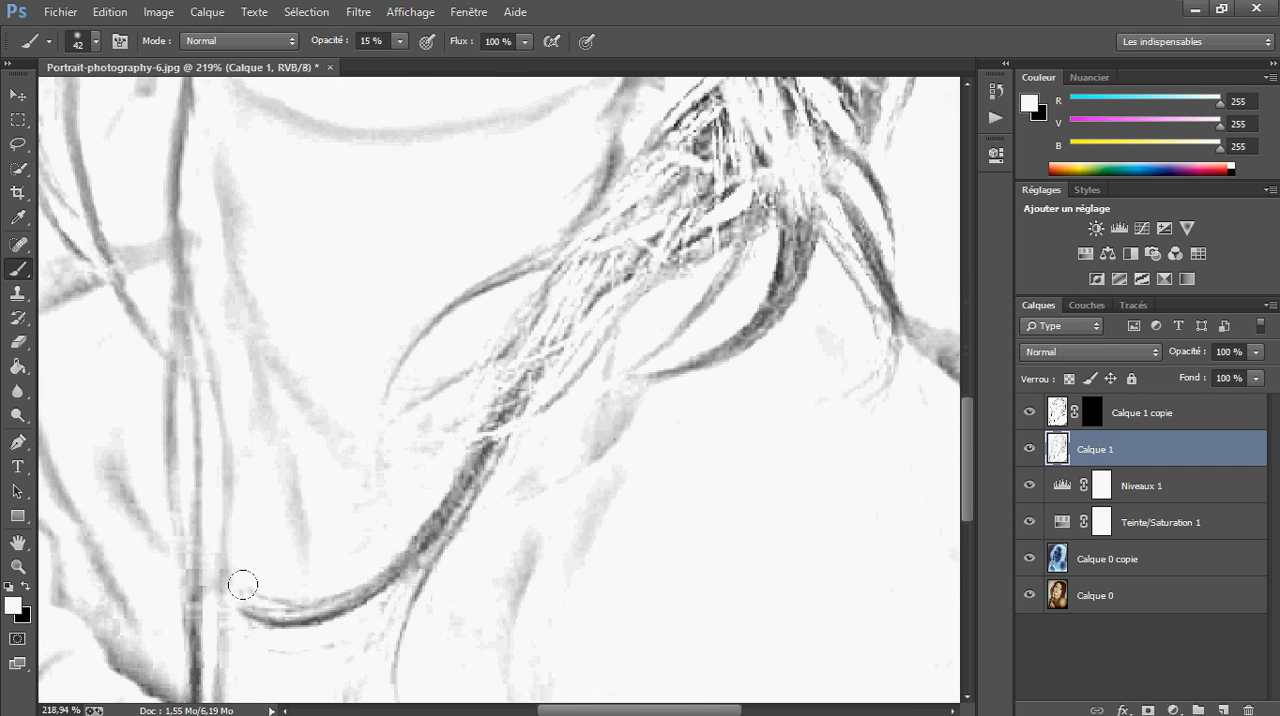
mouse_move(243, 584)
left_mouse_down()
mouse_move(317, 590)
mouse_move(242, 618)
mouse_move(405, 543)
mouse_move(448, 481)
mouse_move(414, 487)
mouse_move(535, 261)
mouse_move(403, 475)
mouse_move(494, 295)
mouse_move(331, 400)
left_mouse_up()
Soften the curled ends and tangled hair between the jaw and the right shoulder with white strokes
left_click_drag(645, 318, 471, 429)
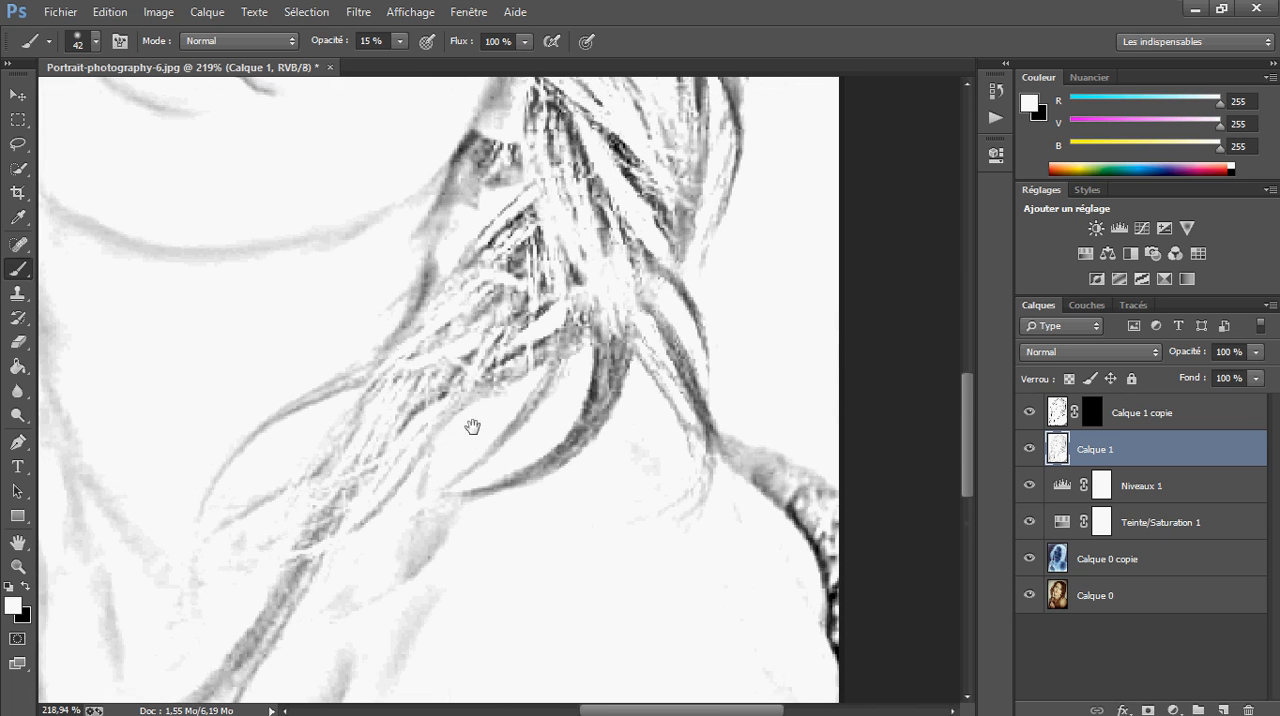
mouse_move(602, 342)
left_mouse_down()
mouse_move(526, 470)
mouse_move(478, 488)
mouse_move(560, 450)
left_mouse_up()
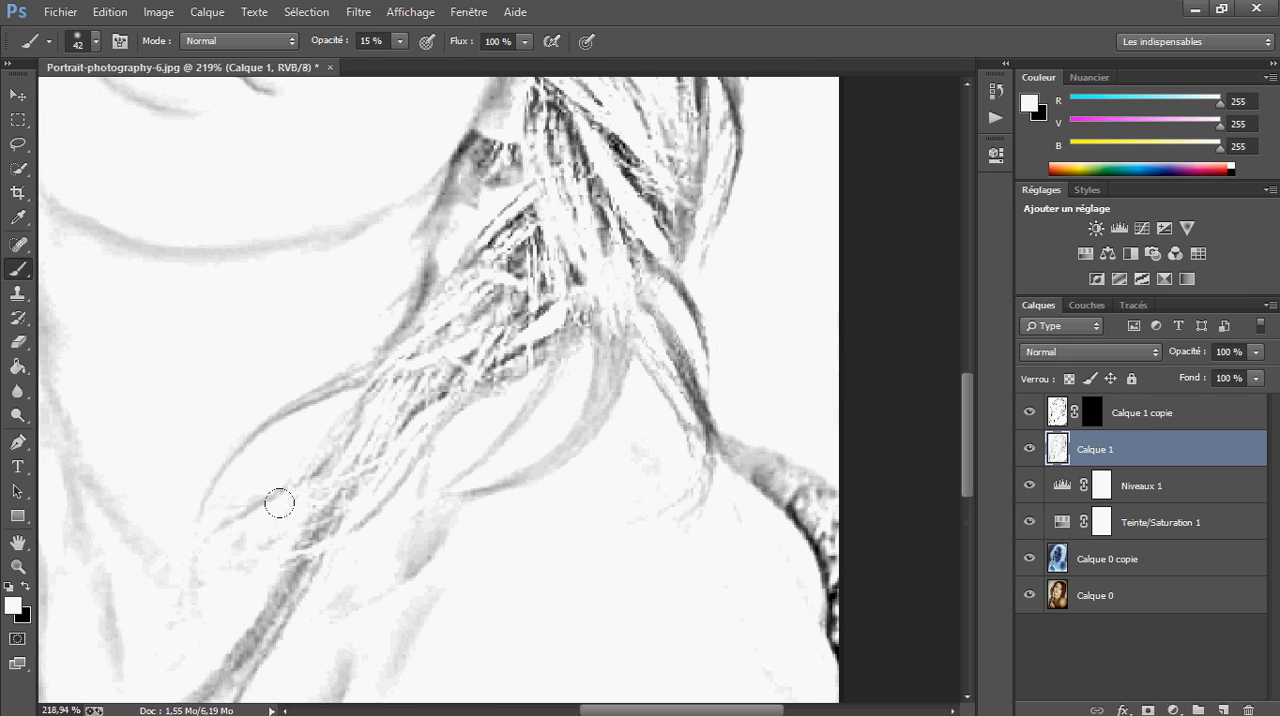
left_click_drag(279, 503, 240, 660)
left_click_drag(318, 515, 278, 600)
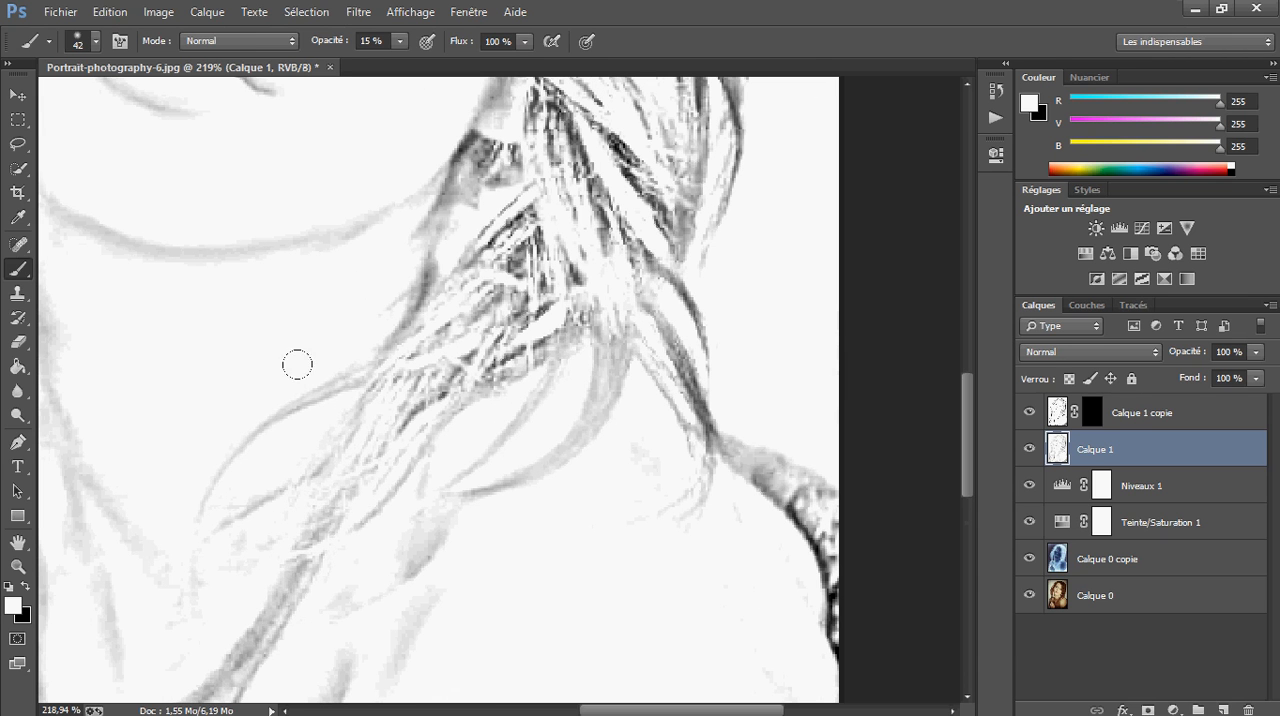
left_click_drag(404, 328, 464, 142)
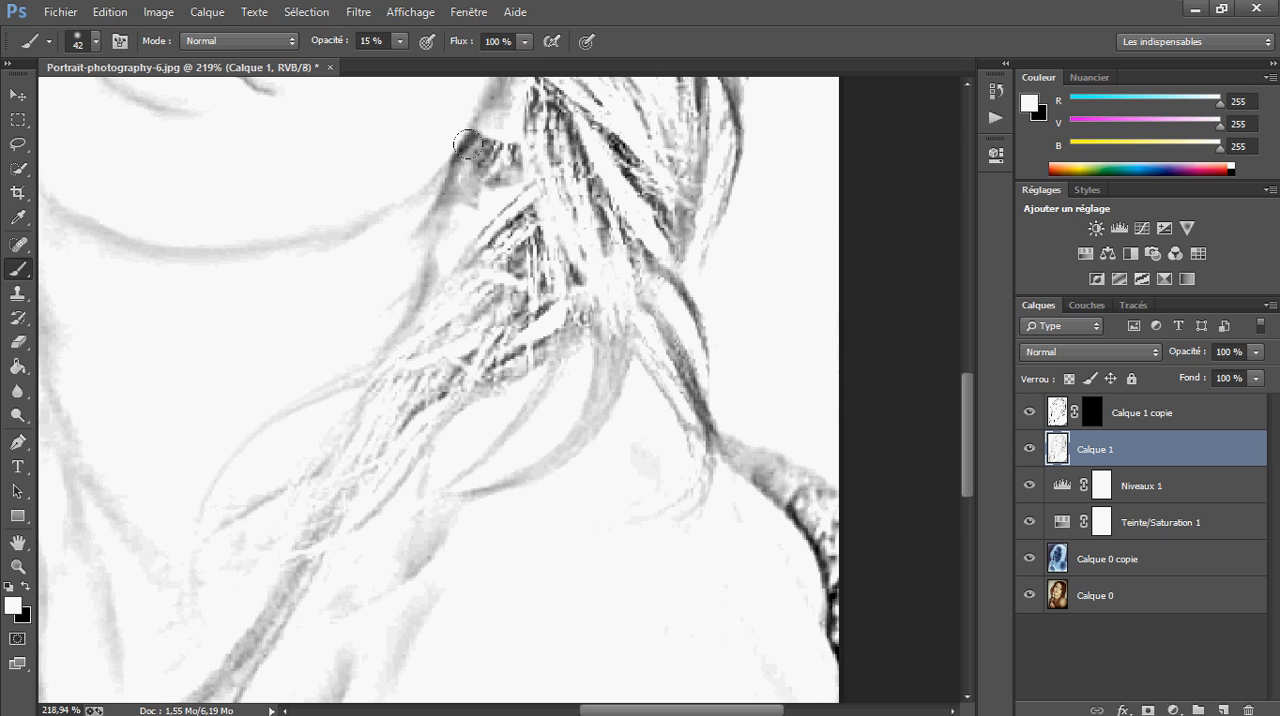
mouse_move(448, 198)
left_mouse_down()
mouse_move(486, 118)
mouse_move(470, 124)
mouse_move(525, 312)
mouse_move(520, 230)
mouse_move(582, 161)
mouse_move(440, 332)
left_mouse_up()
left_click_drag(610, 204, 416, 416)
left_click_drag(586, 318, 464, 336)
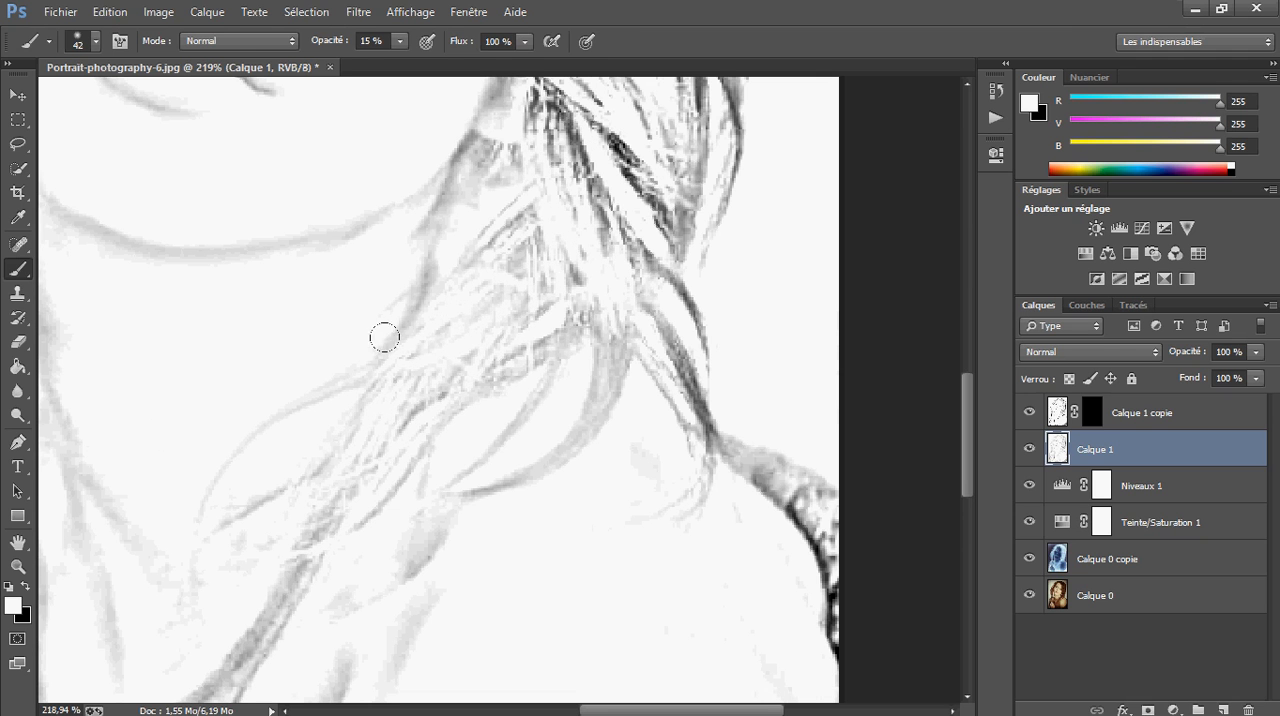
Lighten the dark outer strands that fall onto the right shoulder with white at 15% opacity
mouse_move(624, 150)
left_mouse_down()
mouse_move(600, 186)
mouse_move(640, 258)
left_mouse_up()
left_click_drag(592, 118, 684, 248)
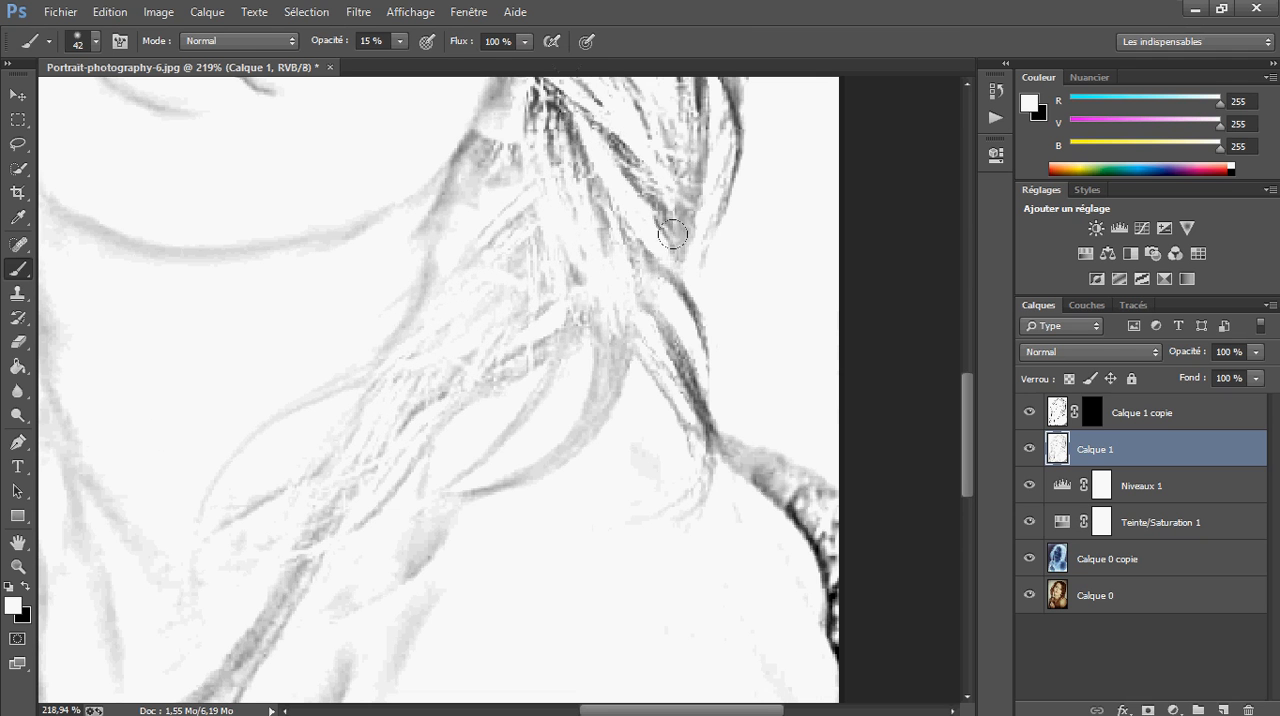
left_click_drag(672, 334, 712, 462)
mouse_move(680, 356)
left_mouse_down()
mouse_move(716, 438)
mouse_move(623, 254)
mouse_move(719, 448)
left_mouse_up()
left_click_drag(660, 232, 626, 438)
Fade the dark strands of the right-hand hair at jaw and cheek level with white at 15% opacity
left_click_drag(507, 288, 628, 474)
mouse_move(486, 250)
left_mouse_down()
mouse_move(600, 392)
mouse_move(516, 330)
left_mouse_up()
mouse_move(345, 421)
left_mouse_down()
mouse_move(503, 209)
mouse_move(478, 228)
mouse_move(399, 385)
mouse_move(490, 385)
mouse_move(600, 509)
mouse_move(633, 453)
mouse_move(557, 266)
mouse_move(594, 289)
mouse_move(559, 225)
mouse_move(510, 209)
mouse_move(550, 248)
left_mouse_up()
left_click_drag(596, 263, 421, 407)
mouse_move(506, 206)
left_mouse_down()
mouse_move(500, 102)
mouse_move(511, 183)
mouse_move(481, 84)
mouse_move(461, 244)
mouse_move(476, 372)
mouse_move(468, 457)
mouse_move(476, 360)
mouse_move(480, 424)
mouse_move(514, 395)
mouse_move(493, 373)
mouse_move(498, 462)
mouse_move(472, 409)
mouse_move(467, 543)
mouse_move(473, 402)
left_mouse_up()
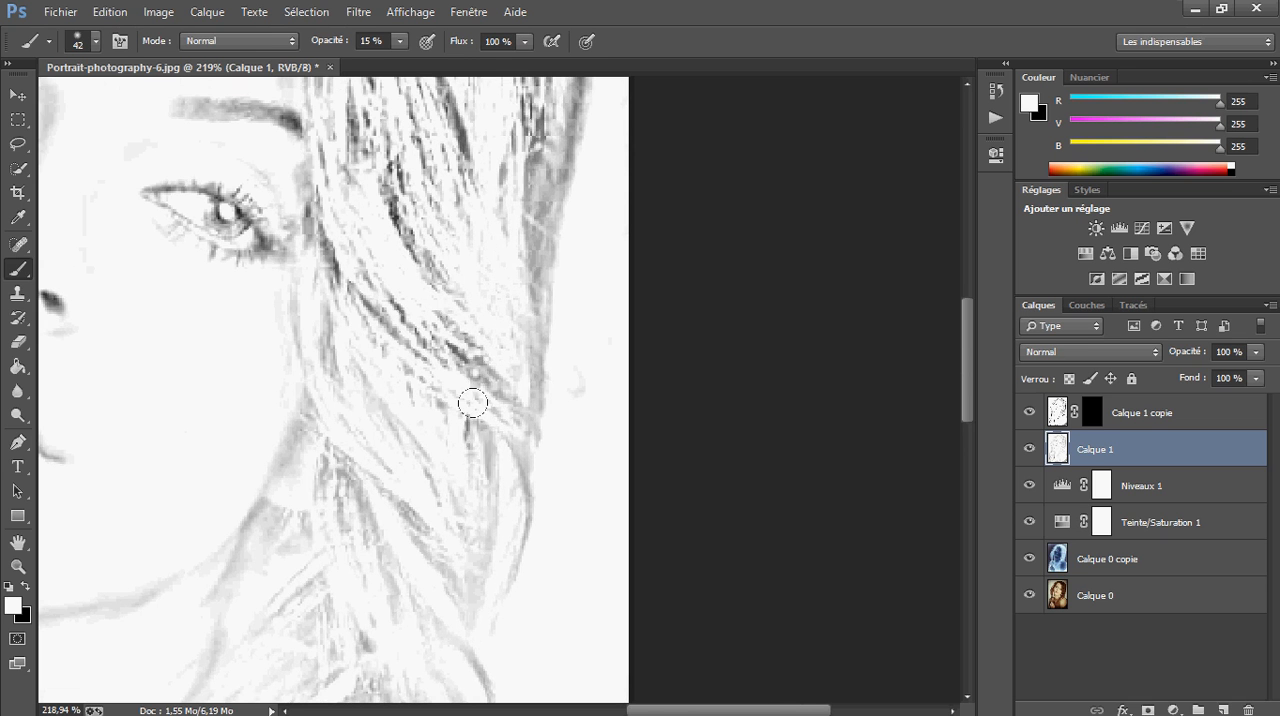
Lighten the right eyebrow's outer end and the hair strands beside the right eye with white
mouse_move(448, 296)
left_mouse_down()
mouse_move(413, 304)
mouse_move(433, 358)
mouse_move(382, 291)
mouse_move(390, 347)
mouse_move(399, 340)
mouse_move(277, 227)
mouse_move(325, 258)
left_mouse_up()
scroll(325, 258, "up", 5)
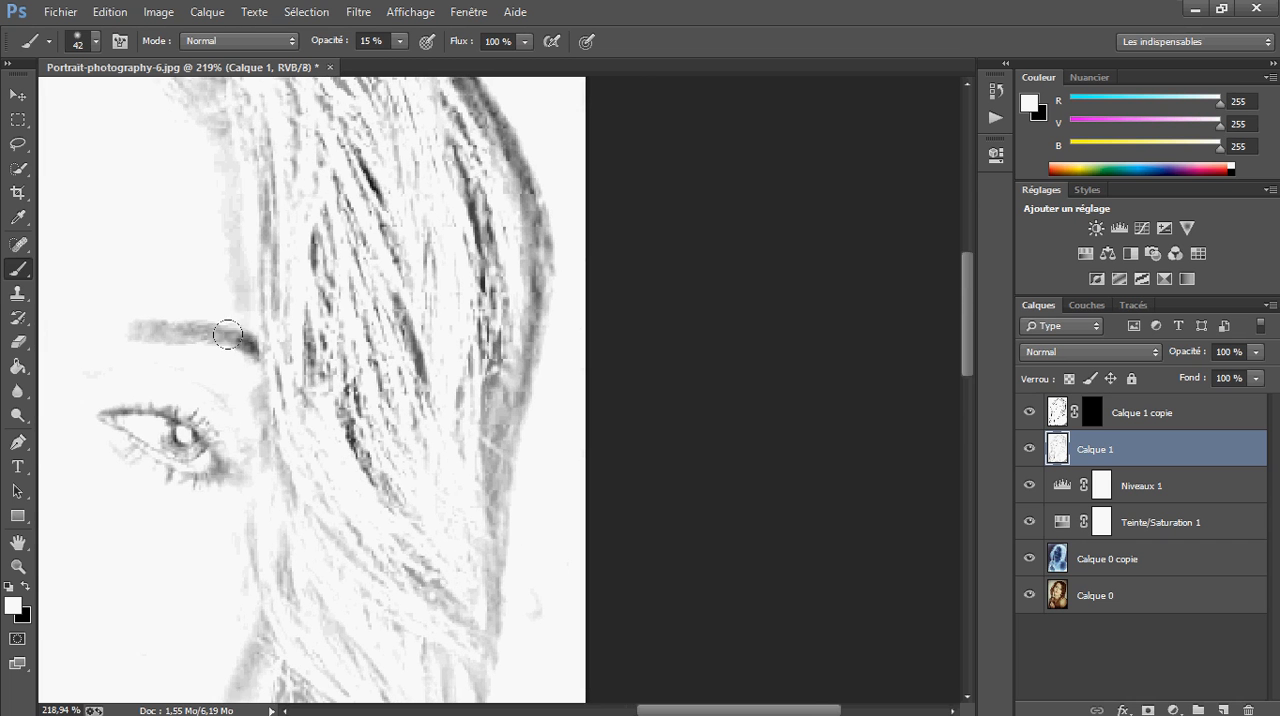
mouse_move(232, 327)
left_mouse_down()
mouse_move(273, 348)
mouse_move(182, 305)
mouse_move(218, 305)
mouse_move(338, 375)
mouse_move(302, 350)
mouse_move(311, 225)
mouse_move(306, 270)
mouse_move(336, 402)
mouse_move(314, 302)
mouse_move(328, 445)
mouse_move(354, 300)
mouse_move(427, 485)
mouse_move(403, 318)
left_mouse_up()
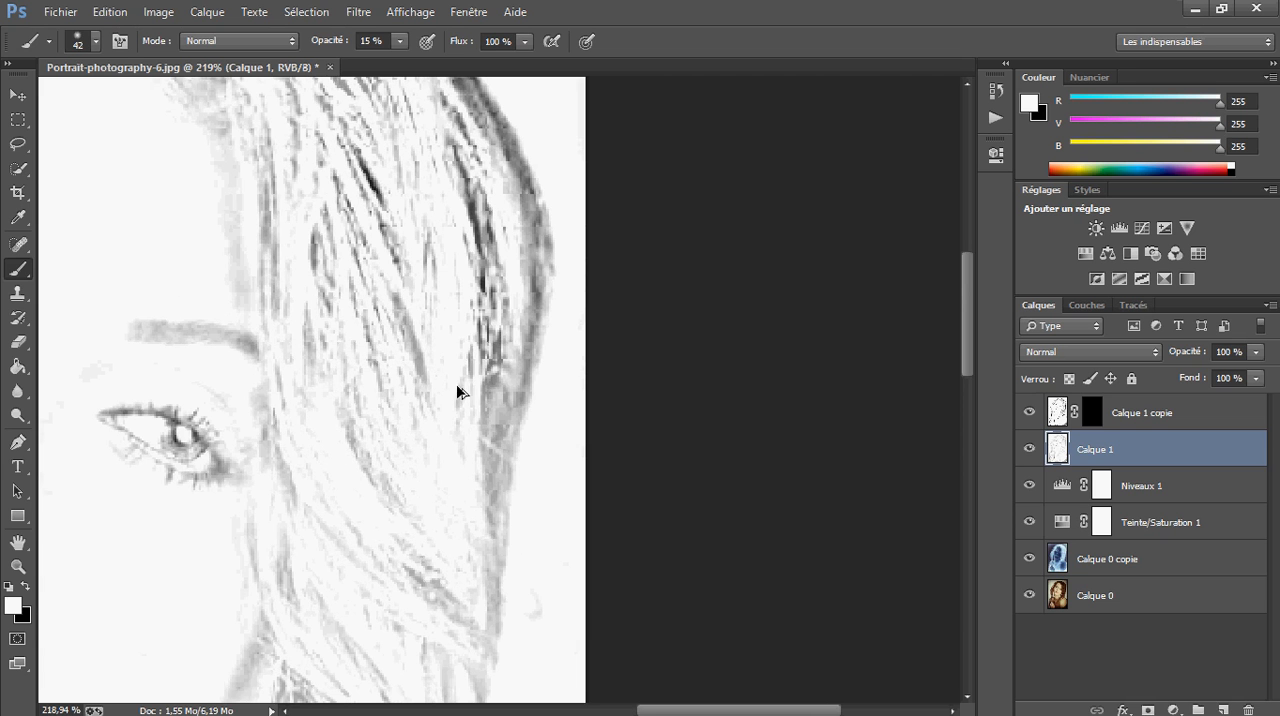
mouse_move(457, 386)
left_mouse_down()
mouse_move(414, 312)
mouse_move(366, 364)
mouse_move(435, 375)
mouse_move(427, 392)
mouse_move(472, 270)
mouse_move(405, 300)
left_mouse_up()
Soften the remaining black strands and outer edge of the upper-right hair, and enlarge the brush to 115
left_click_drag(461, 268, 437, 494)
mouse_move(487, 497)
left_mouse_down()
mouse_move(432, 315)
mouse_move(382, 255)
left_mouse_up()
mouse_move(492, 500)
left_mouse_down()
mouse_move(470, 380)
mouse_move(440, 320)
left_mouse_up()
mouse_move(440, 320)
left_mouse_down()
mouse_move(465, 400)
mouse_move(435, 310)
mouse_move(628, 530)
left_mouse_up()
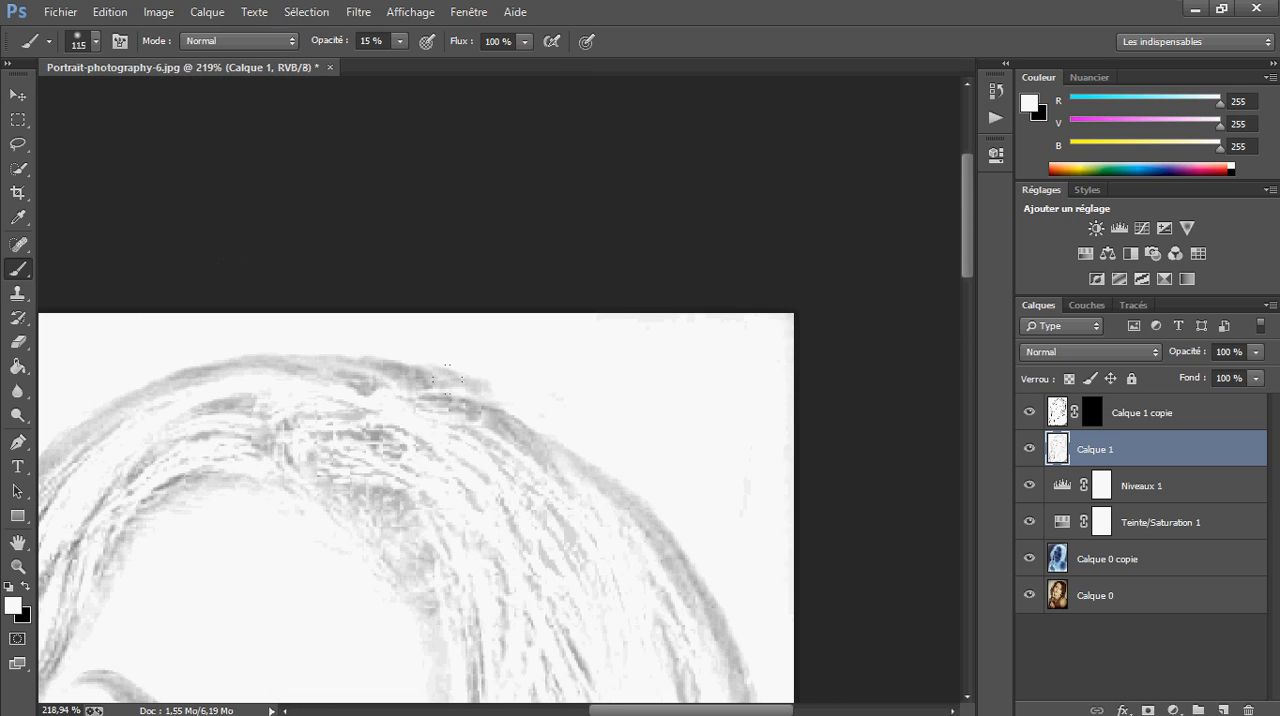
Paint out the photographer's vertical watermark beside the hair with white at 100% brush opacity
left_click_drag(323, 417, 754, 346)
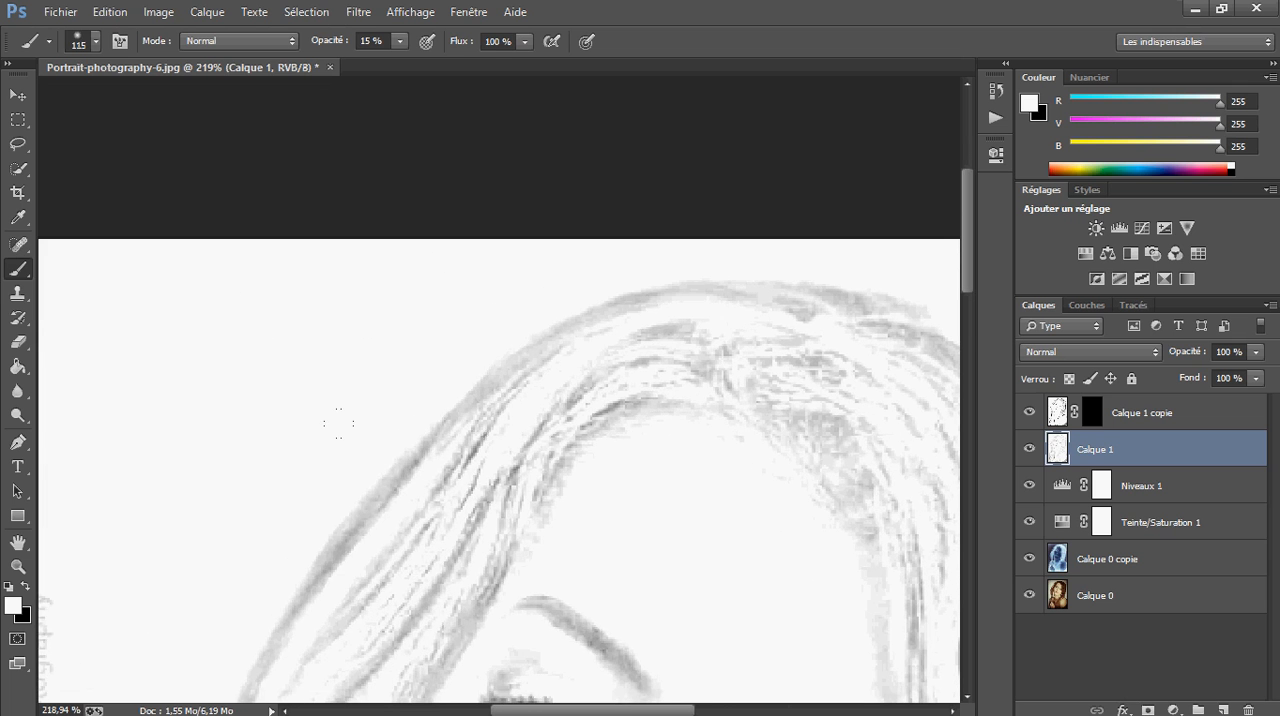
left_click_drag(529, 508, 584, 319)
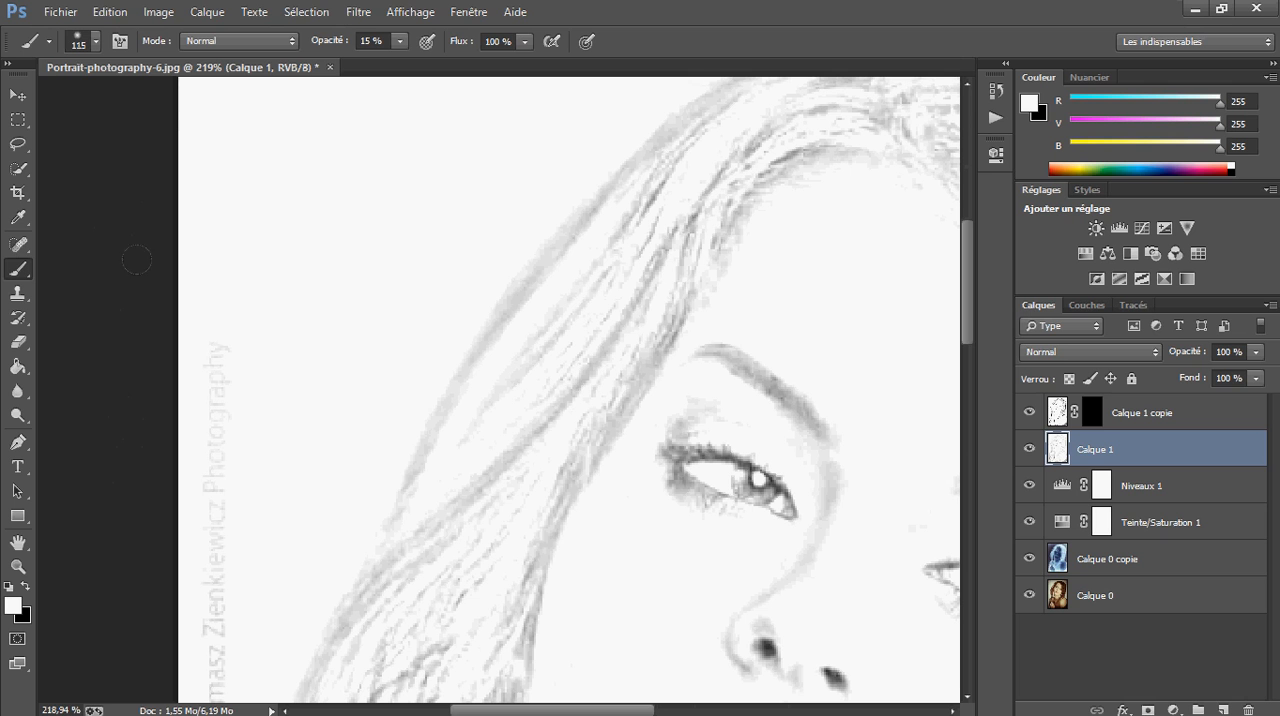
left_click(399, 43)
left_click_drag(385, 59, 476, 78)
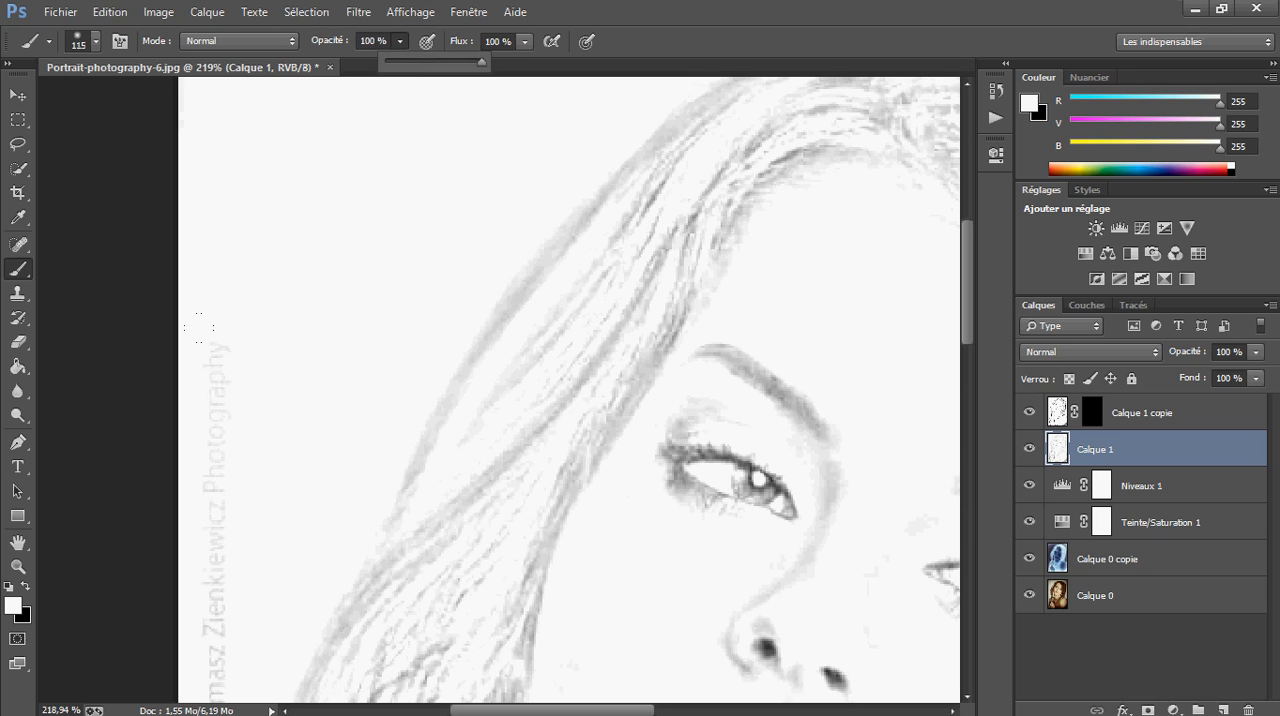
left_click_drag(451, 496, 491, 118)
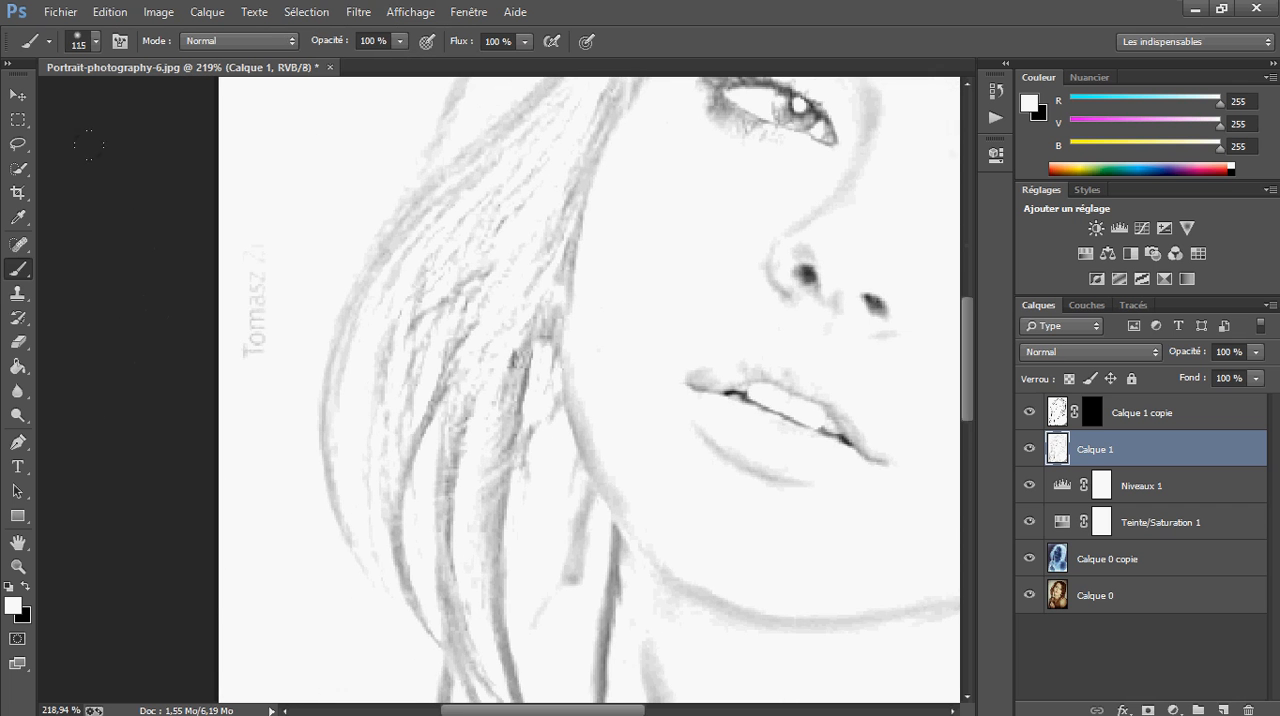
scroll(577, 363, "down", 6)
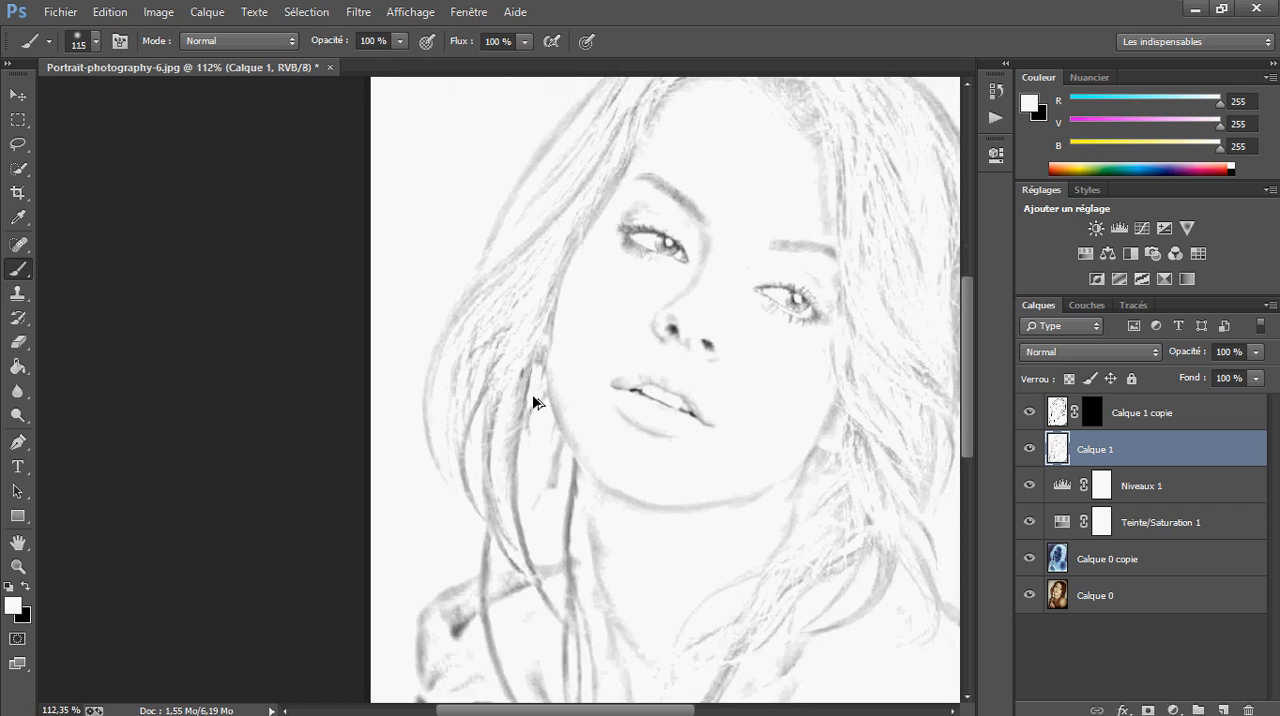
Lighten the black shadows inside the sleeve and along the fist's outer edge with white at 14% opacity
left_click_drag(563, 490, 443, 285)
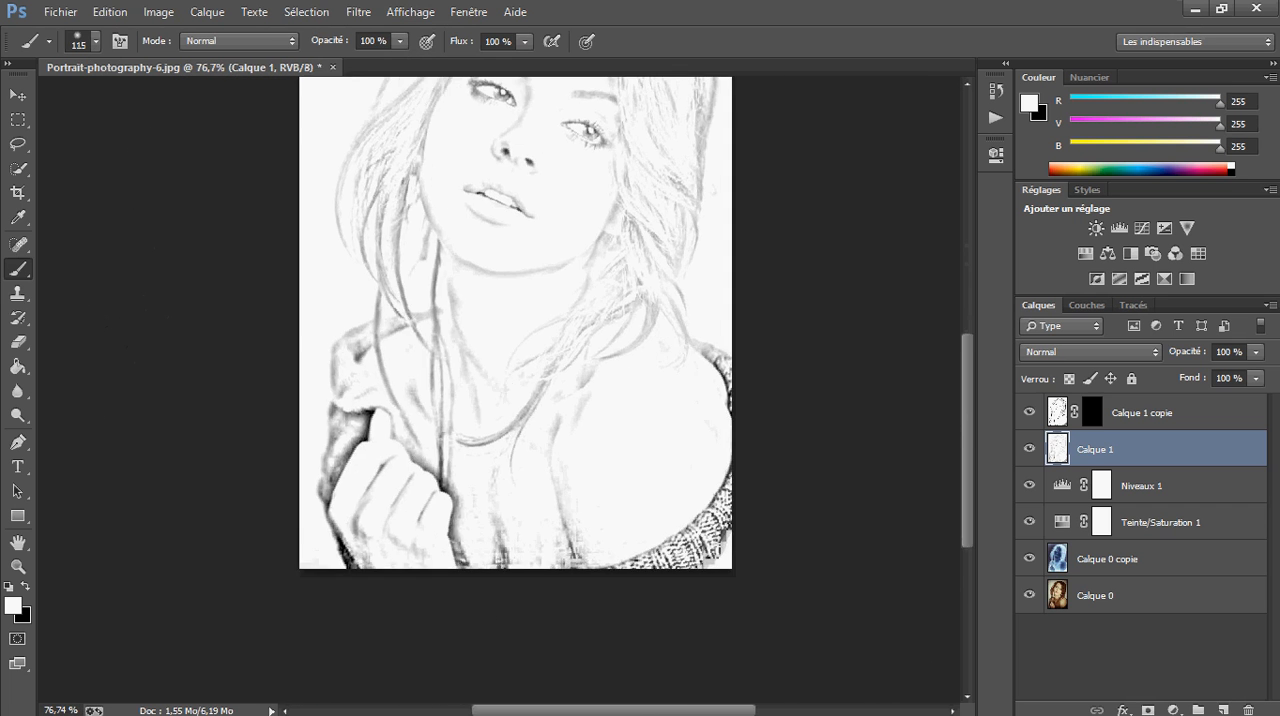
scroll(410, 578, "up", 6)
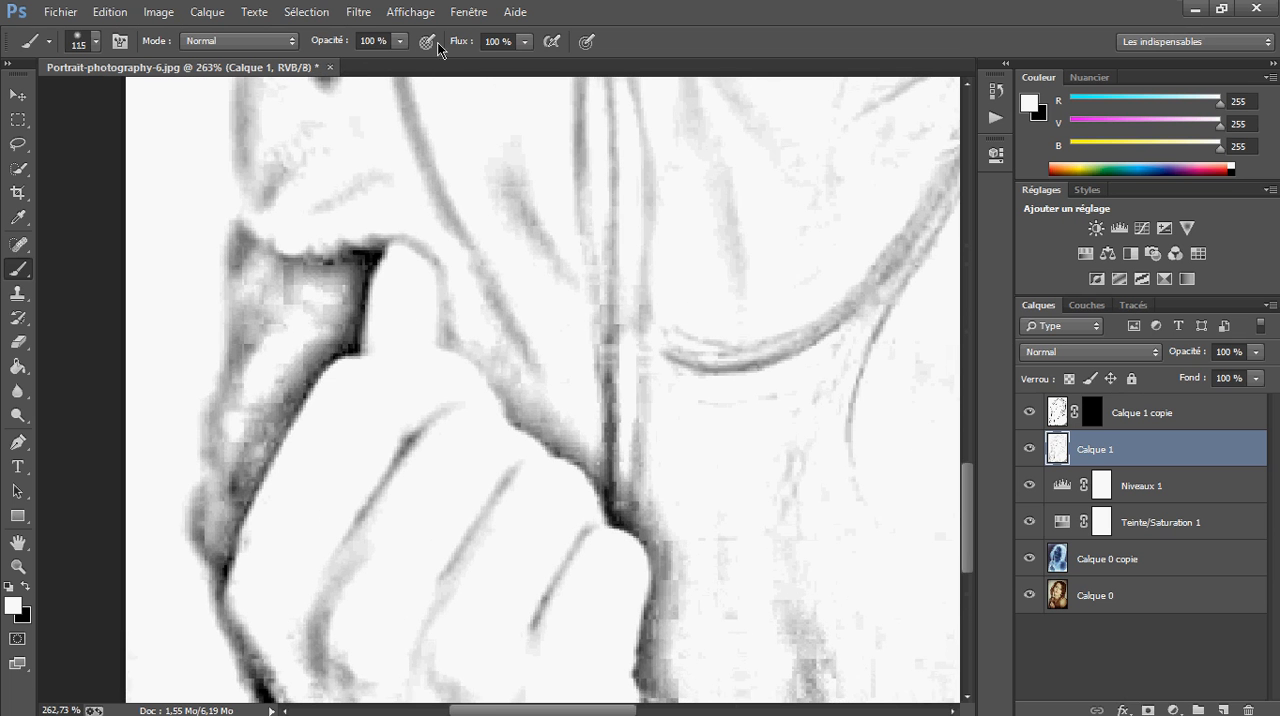
left_click(397, 43)
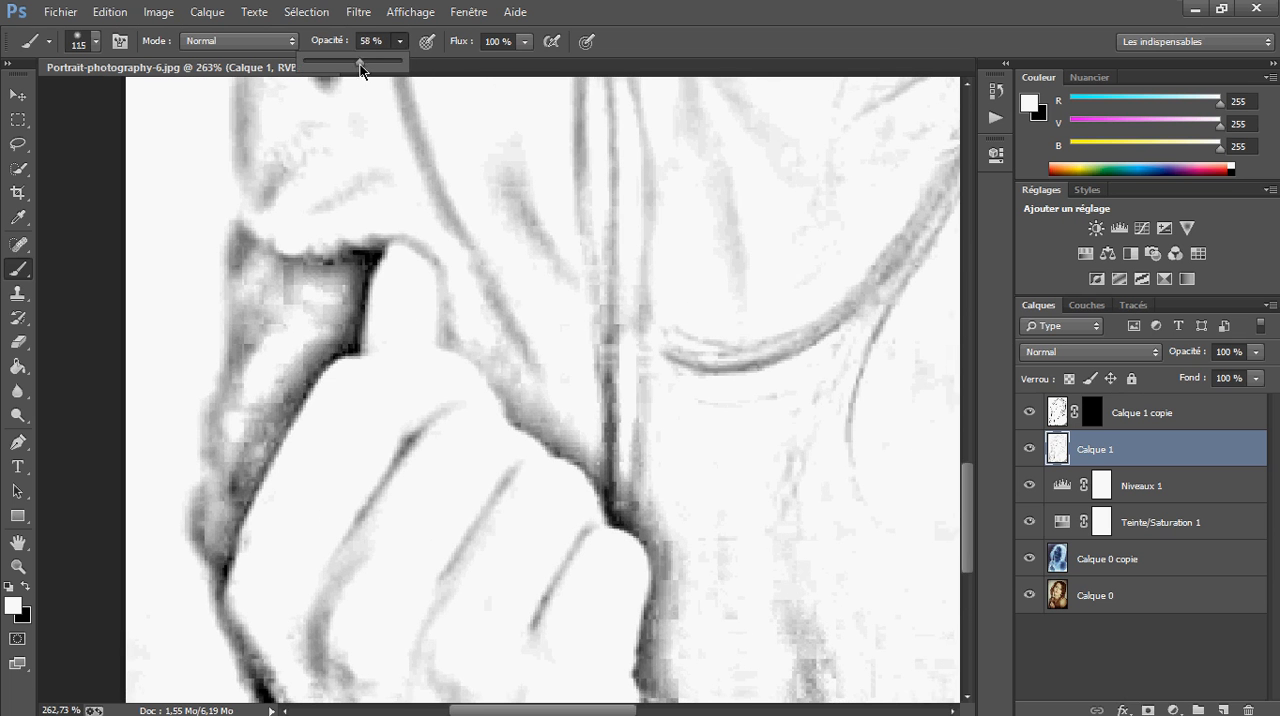
left_click_drag(323, 70, 317, 73)
mouse_move(302, 291)
left_mouse_down()
mouse_move(198, 289)
mouse_move(229, 309)
mouse_move(272, 308)
mouse_move(248, 313)
left_mouse_up()
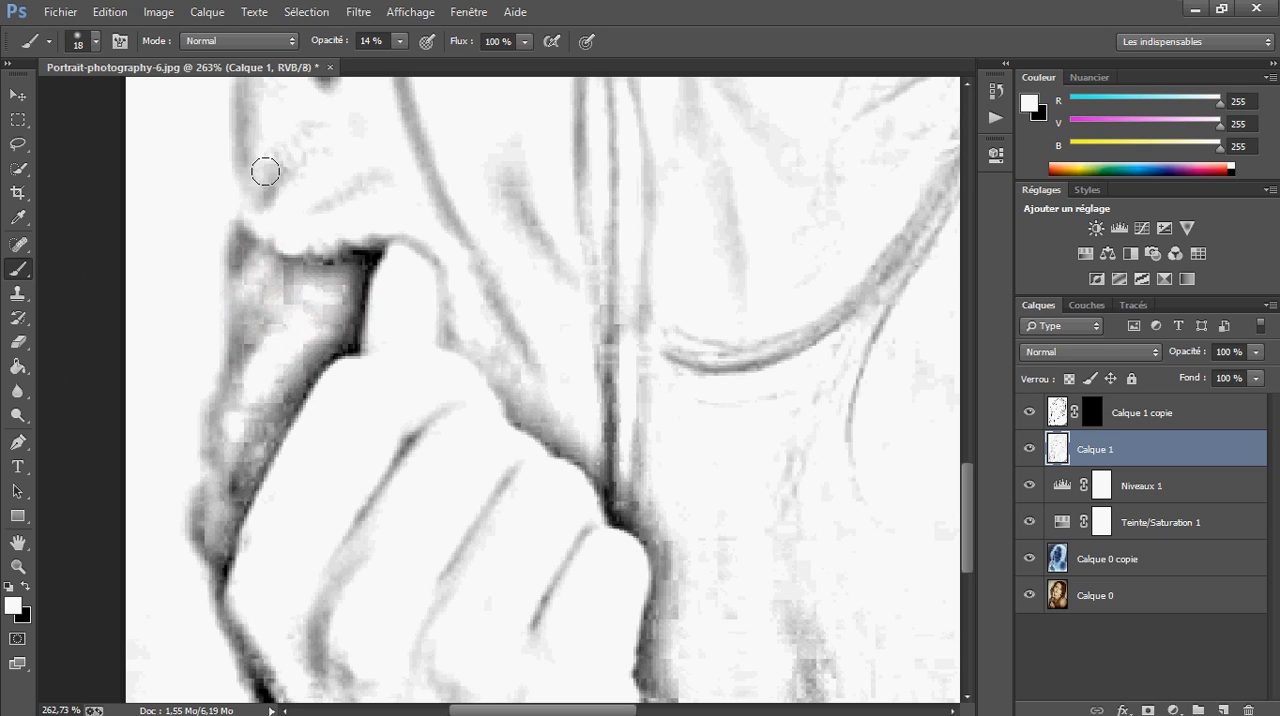
left_click_drag(236, 232, 236, 268)
left_click_drag(212, 349, 243, 414)
mouse_move(355, 345)
left_mouse_down()
mouse_move(394, 286)
mouse_move(337, 249)
mouse_move(365, 255)
left_mouse_up()
left_click_drag(362, 365, 398, 352)
mouse_move(371, 185)
left_mouse_down()
mouse_move(200, 408)
mouse_move(257, 418)
mouse_move(184, 269)
mouse_move(349, 223)
mouse_move(231, 251)
mouse_move(213, 626)
left_mouse_up()
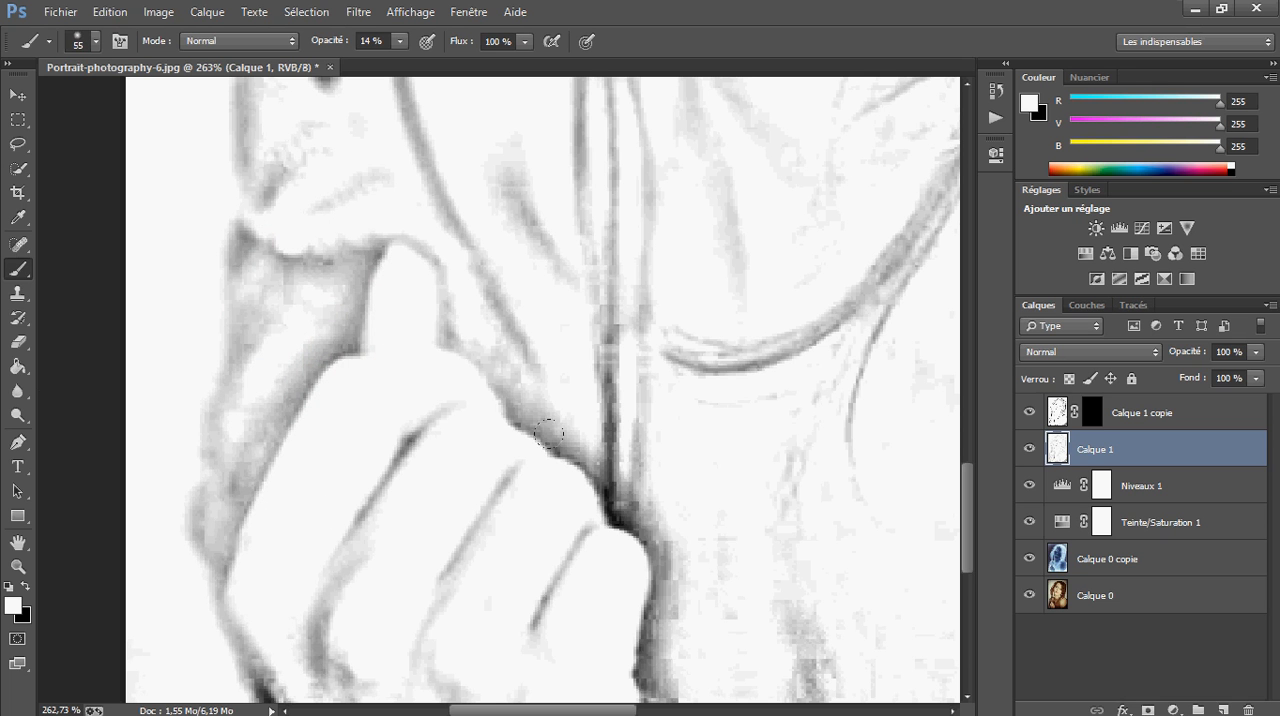
Fade the dark shadows along the knuckles, between fist and chest, and in the finger creases with white at 14% opacity
scroll(213, 626, "down", 8)
mouse_move(217, 441)
left_mouse_down()
mouse_move(180, 309)
mouse_move(103, 183)
mouse_move(232, 345)
mouse_move(198, 264)
left_mouse_up()
left_click_drag(613, 328, 327, 407)
mouse_move(231, 280)
left_mouse_down()
mouse_move(243, 311)
mouse_move(318, 323)
left_mouse_up()
mouse_move(446, 440)
left_mouse_down()
mouse_move(406, 268)
mouse_move(651, 340)
mouse_move(597, 129)
mouse_move(550, 392)
left_mouse_up()
mouse_move(372, 342)
left_mouse_down()
mouse_move(623, 476)
mouse_move(639, 500)
left_mouse_up()
mouse_move(543, 396)
left_mouse_down()
mouse_move(530, 300)
mouse_move(536, 437)
mouse_move(560, 403)
mouse_move(450, 252)
left_mouse_up()
left_click_drag(583, 284, 483, 463)
left_click_drag(274, 444, 93, 405)
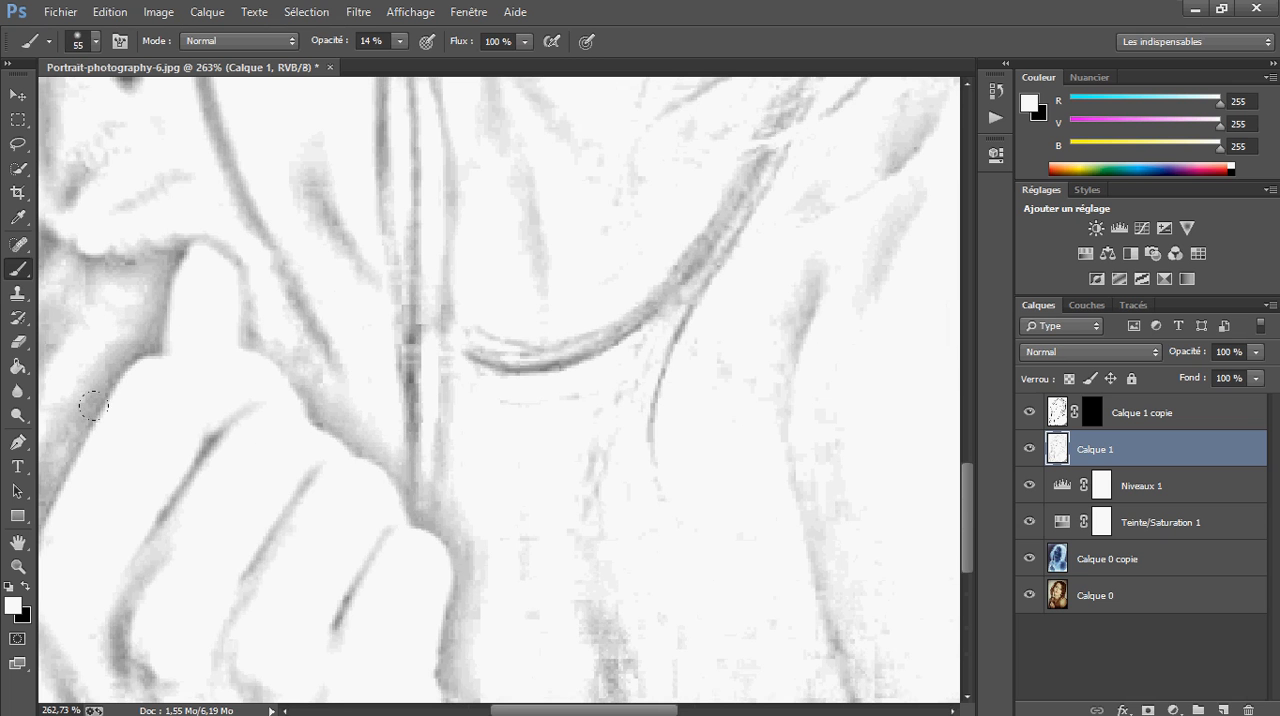
mouse_move(168, 511)
left_mouse_down()
mouse_move(117, 566)
mouse_move(120, 652)
left_mouse_up()
left_click_drag(416, 428, 641, 541)
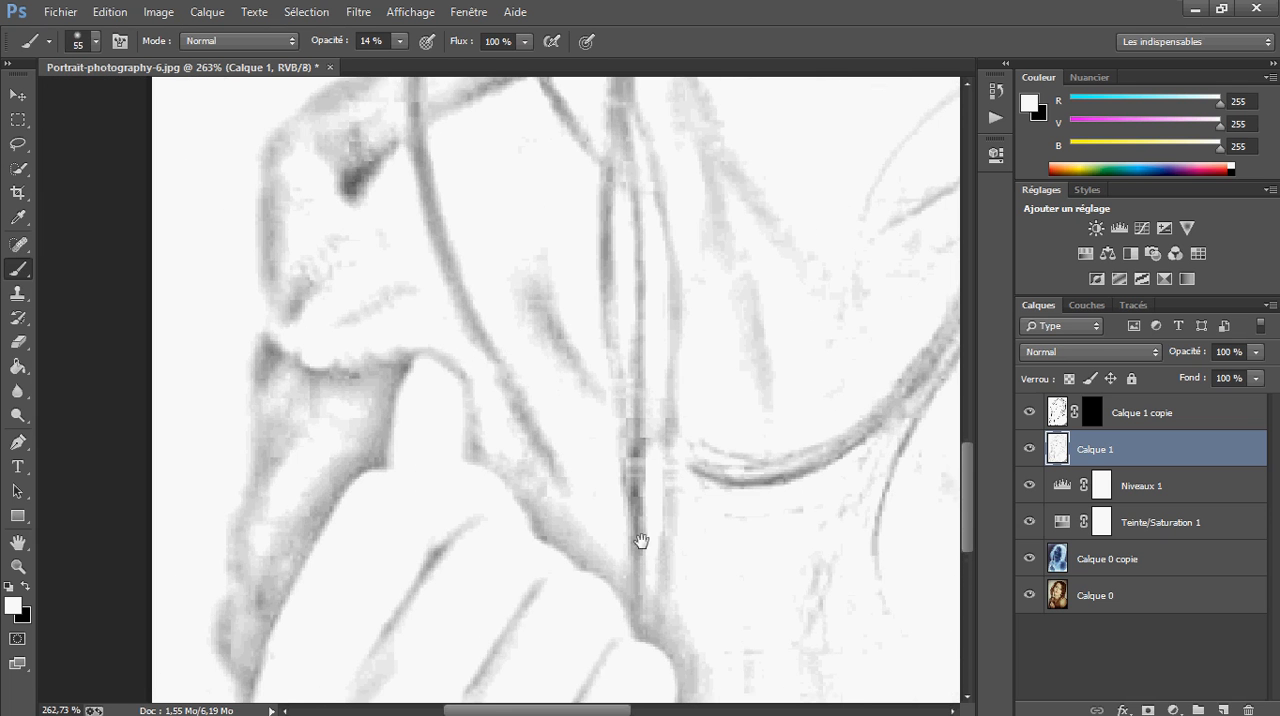
mouse_move(418, 120)
left_mouse_down()
mouse_move(257, 240)
mouse_move(200, 423)
mouse_move(262, 462)
left_mouse_up()
Soften the black knit texture and edges of the sweater around the bare shoulder with white at 14% opacity
left_click_drag(827, 496, 400, 150)
left_click_drag(800, 475, 458, 463)
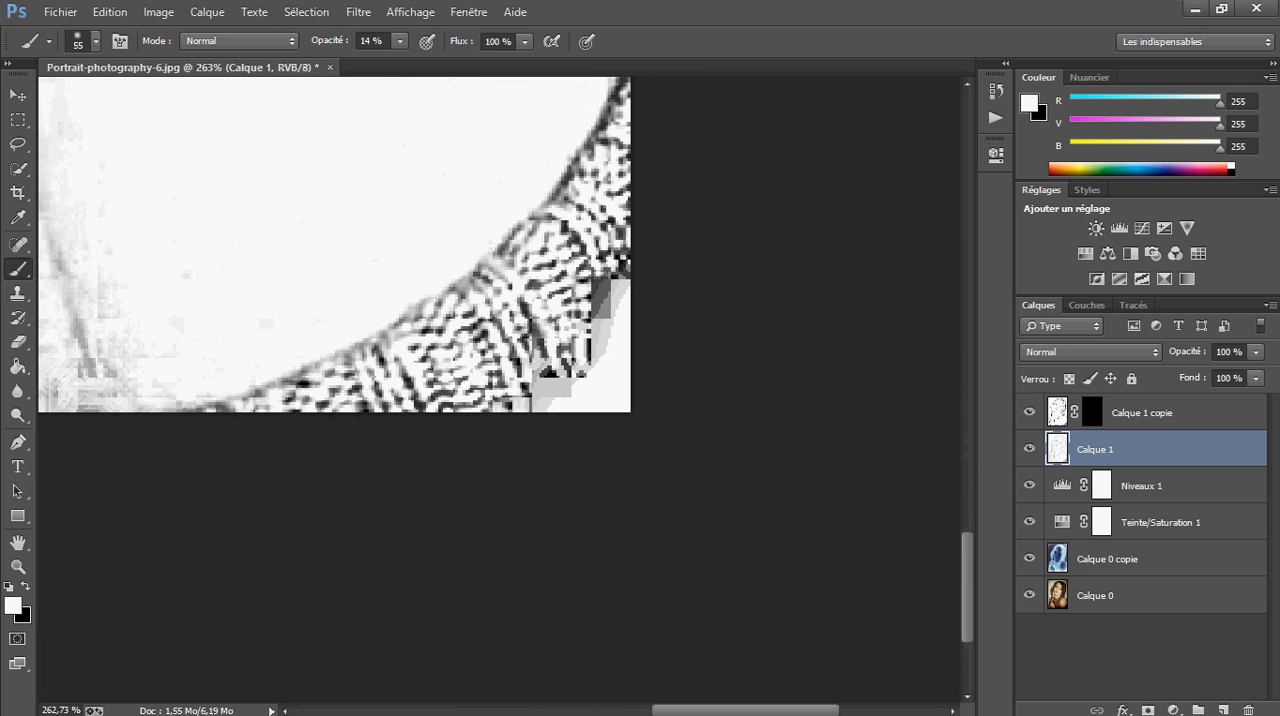
mouse_move(545, 335)
left_mouse_down()
mouse_move(235, 361)
mouse_move(480, 395)
mouse_move(461, 409)
left_mouse_up()
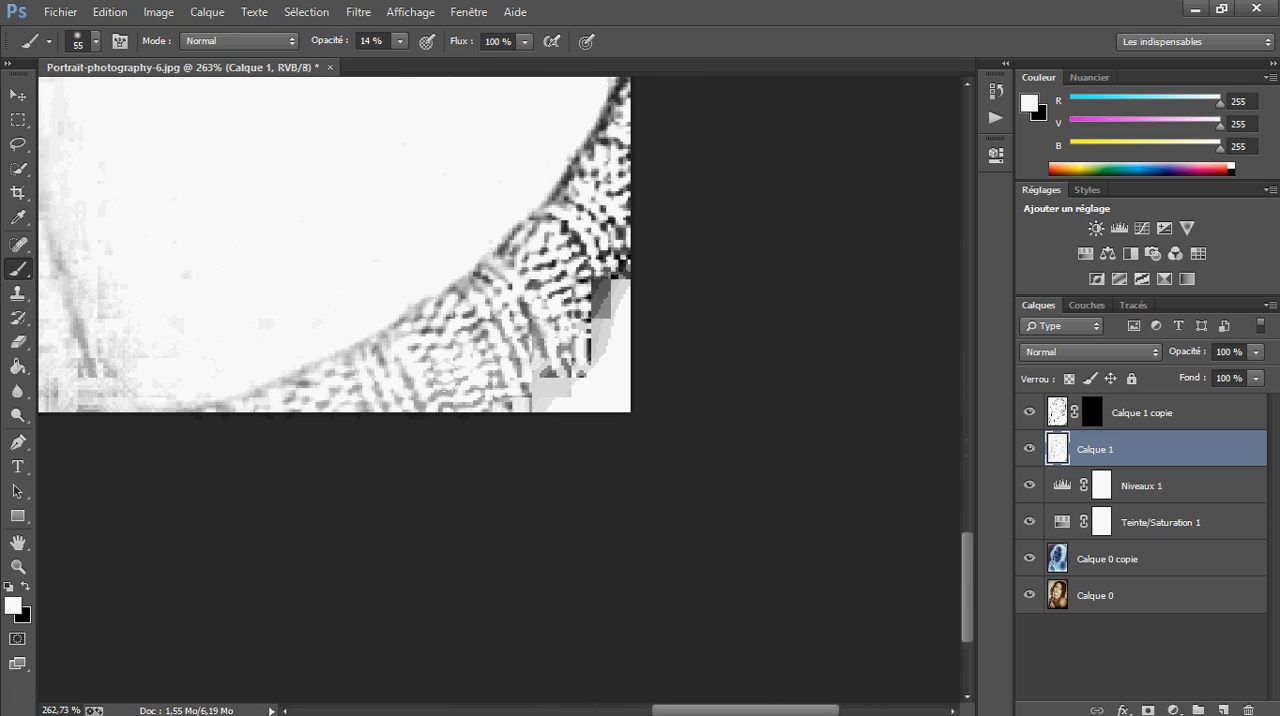
scroll(484, 420, "down", 3)
mouse_move(523, 477)
left_mouse_down()
mouse_move(700, 531)
mouse_move(584, 559)
left_mouse_up()
left_click_drag(622, 385, 317, 569)
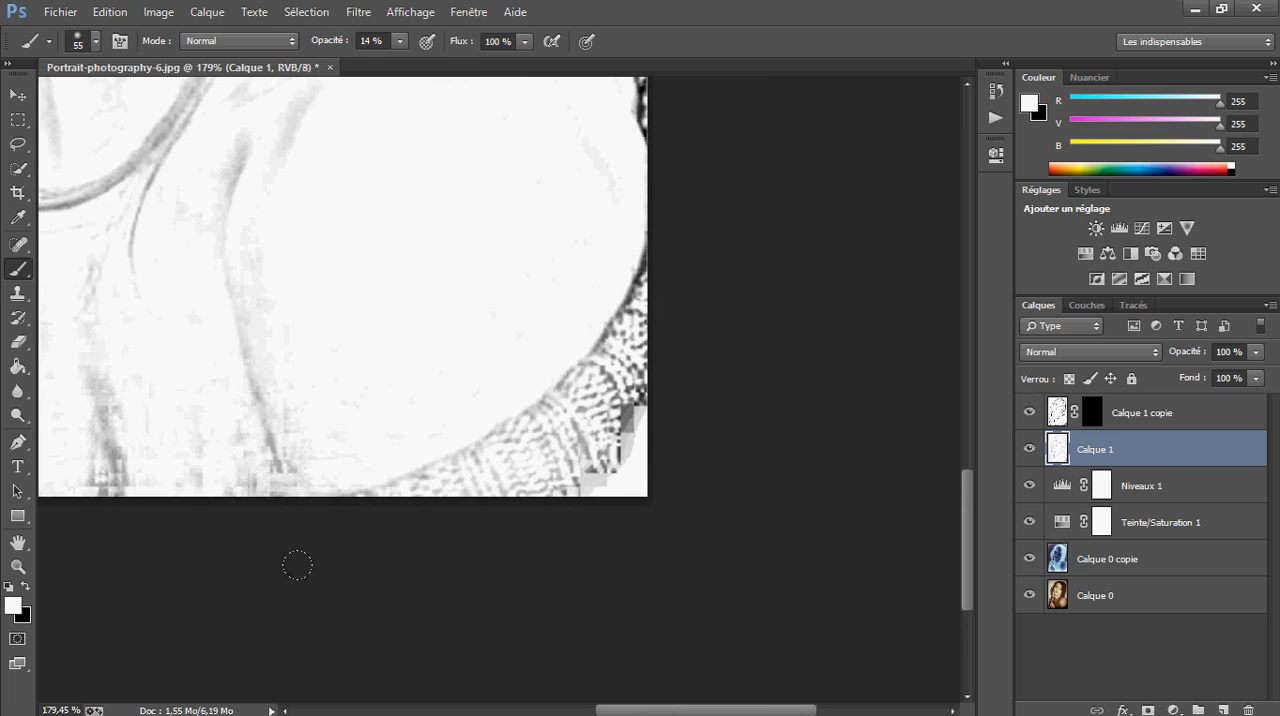
mouse_move(592, 469)
left_mouse_down()
mouse_move(630, 412)
mouse_move(588, 457)
mouse_move(571, 311)
mouse_move(651, 237)
left_mouse_up()
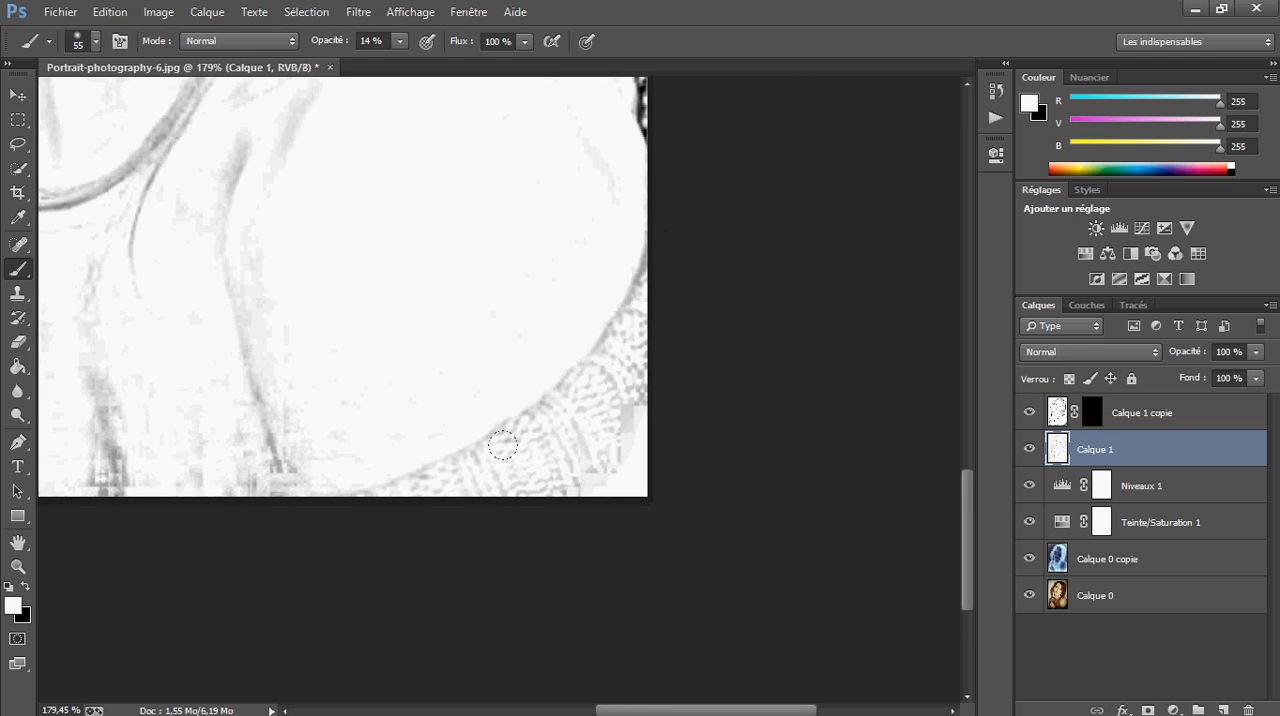
left_click_drag(709, 266, 737, 543)
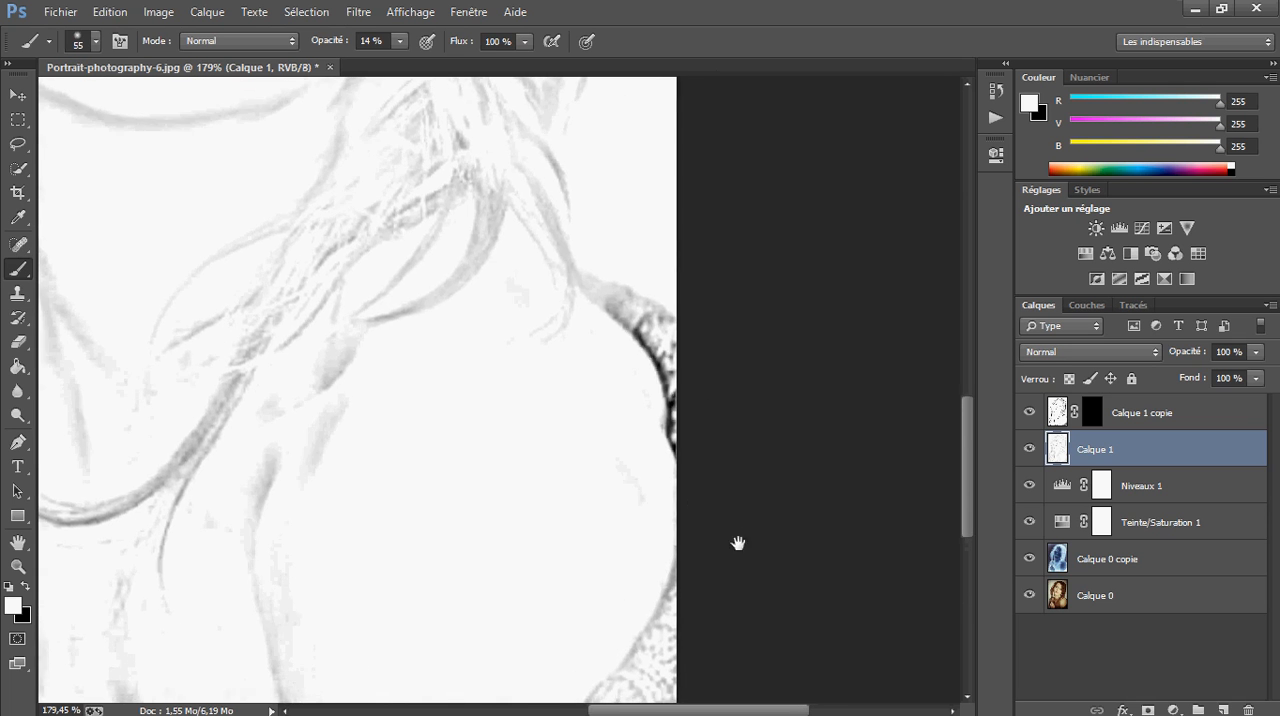
left_click_drag(620, 312, 676, 458)
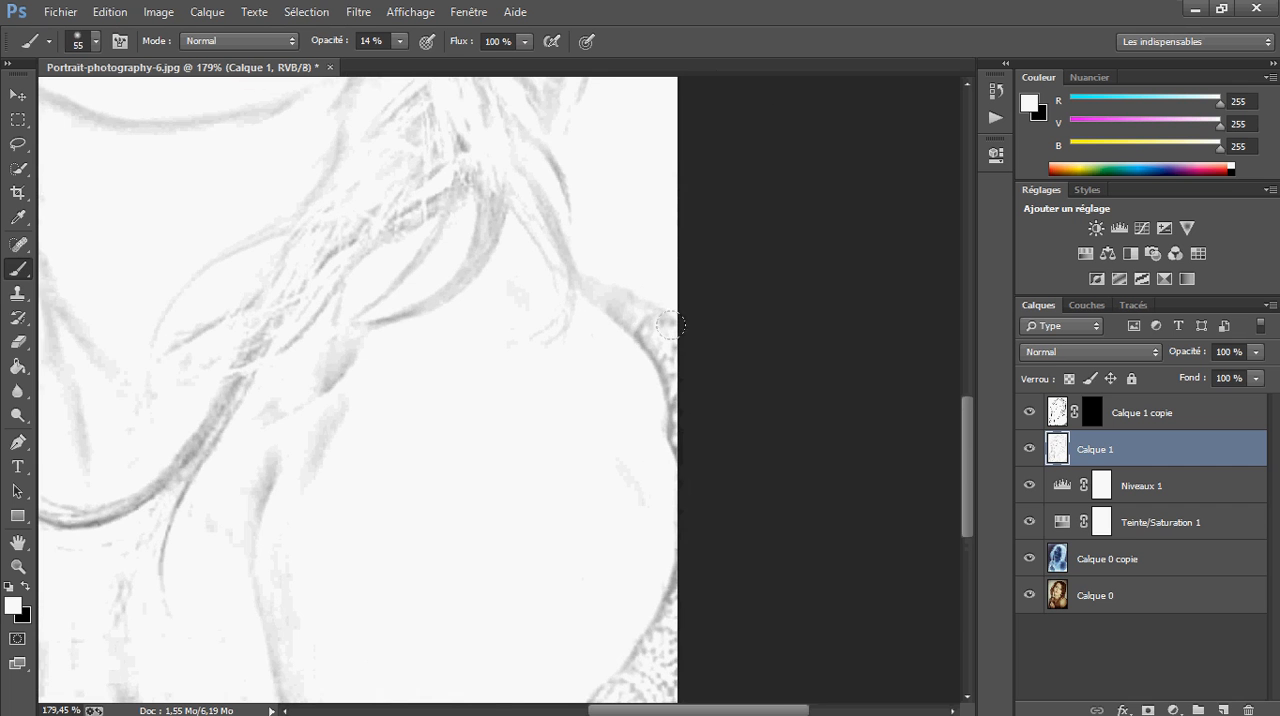
Lighten the dark lashes and eyelid lines of the eyes with white at 14% opacity
scroll(400, 562, "up", 8)
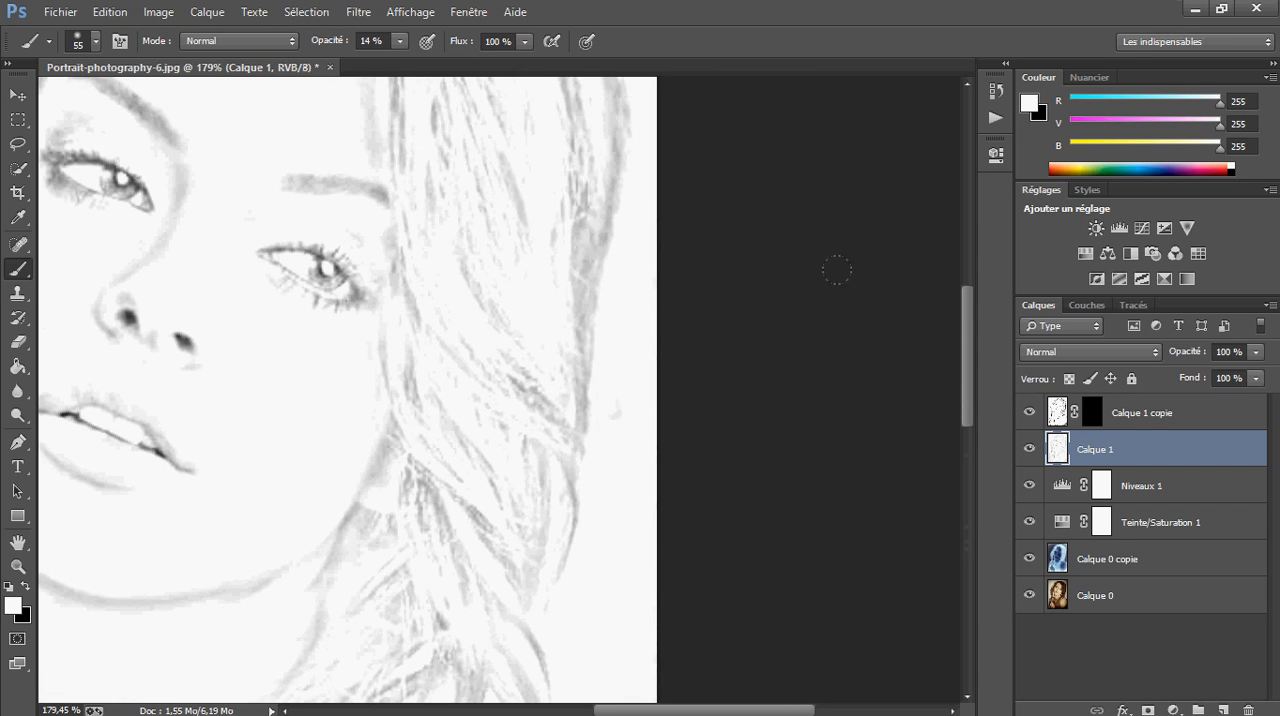
mouse_move(338, 261)
left_mouse_down()
mouse_move(583, 346)
mouse_move(493, 430)
left_mouse_up()
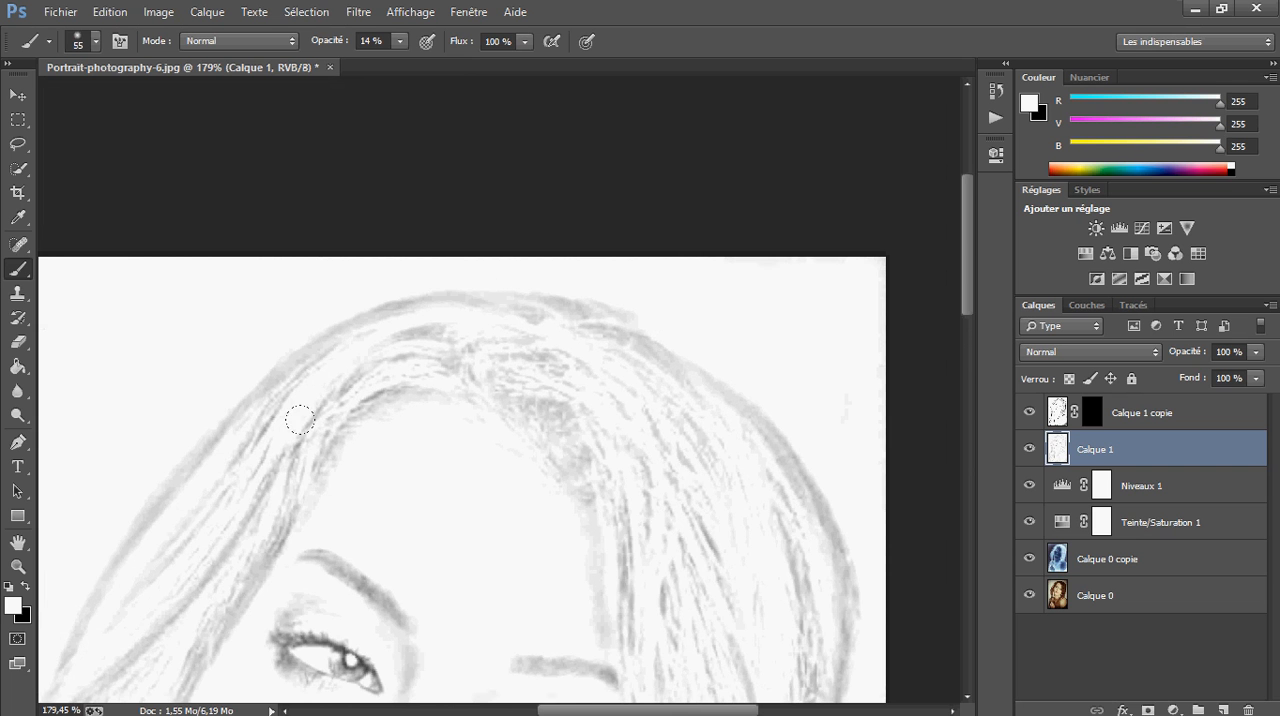
left_click_drag(411, 470, 420, 440)
scroll(652, 571, "down", 3)
scroll(637, 578, "up", 4)
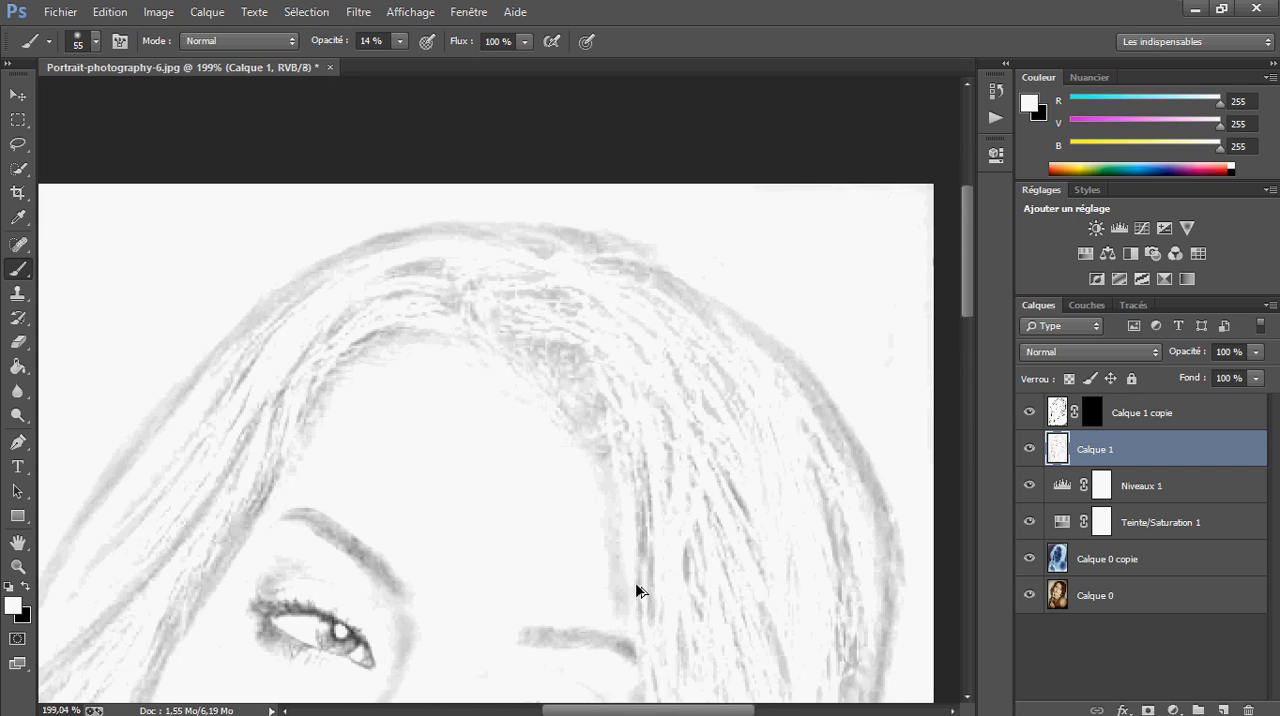
mouse_move(418, 657)
left_mouse_down()
mouse_move(428, 461)
mouse_move(450, 409)
left_mouse_up()
left_click_drag(321, 364, 384, 394)
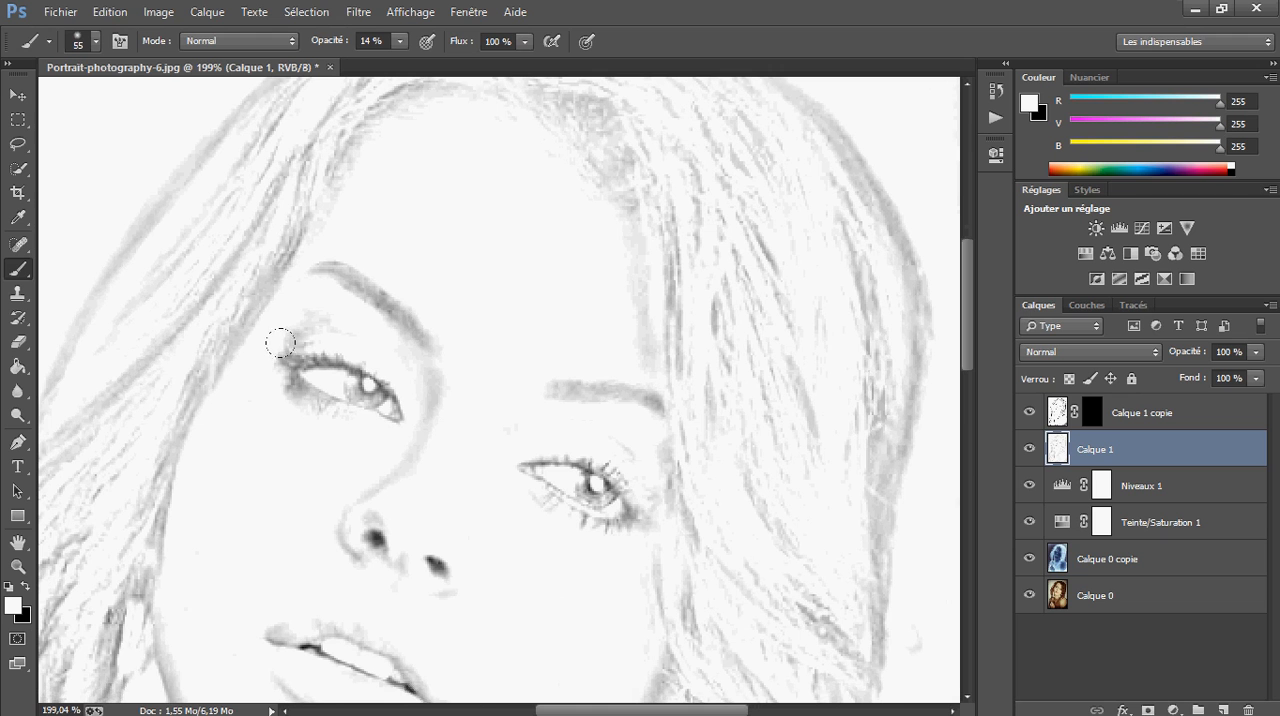
left_click_drag(281, 347, 276, 358)
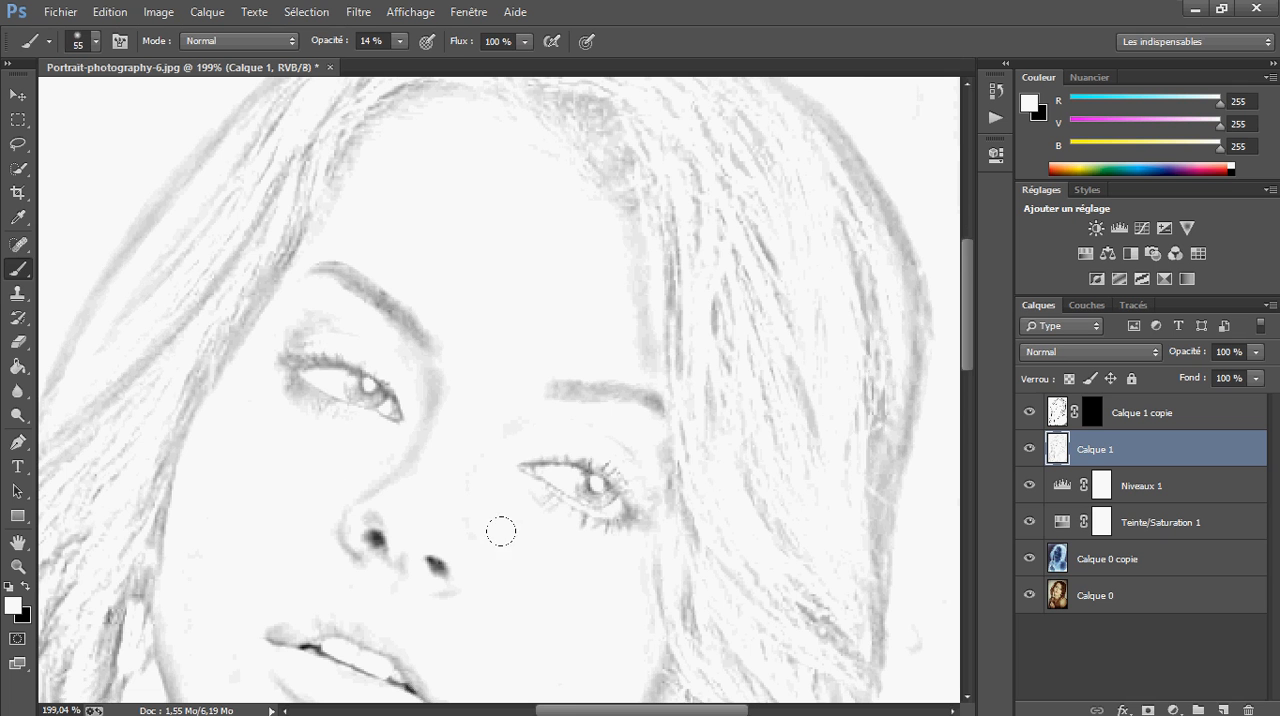
Soften the black nostrils and the dark line between the lips with a size 17 white brush at 14% opacity
scroll(608, 566, "up", 3)
left_click_drag(317, 555, 614, 330)
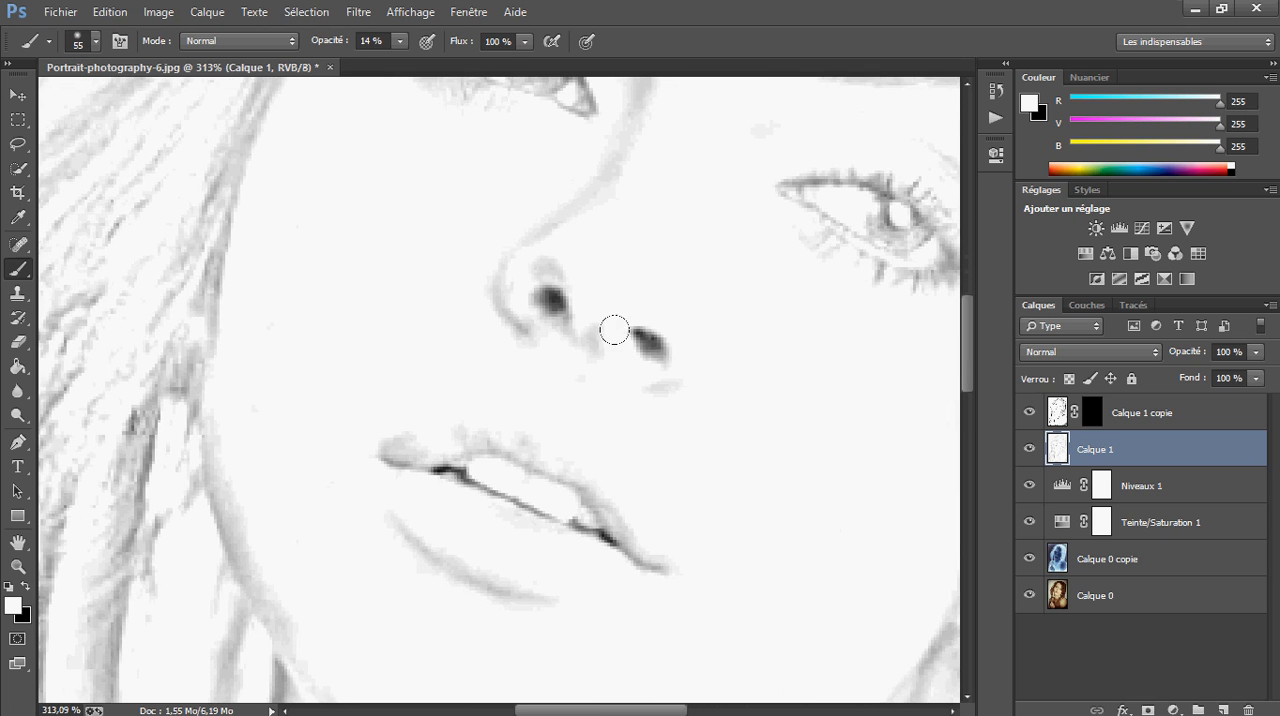
mouse_move(652, 368)
left_mouse_down()
mouse_move(594, 370)
mouse_move(631, 337)
mouse_move(645, 350)
left_mouse_up()
left_click_drag(553, 296, 536, 301)
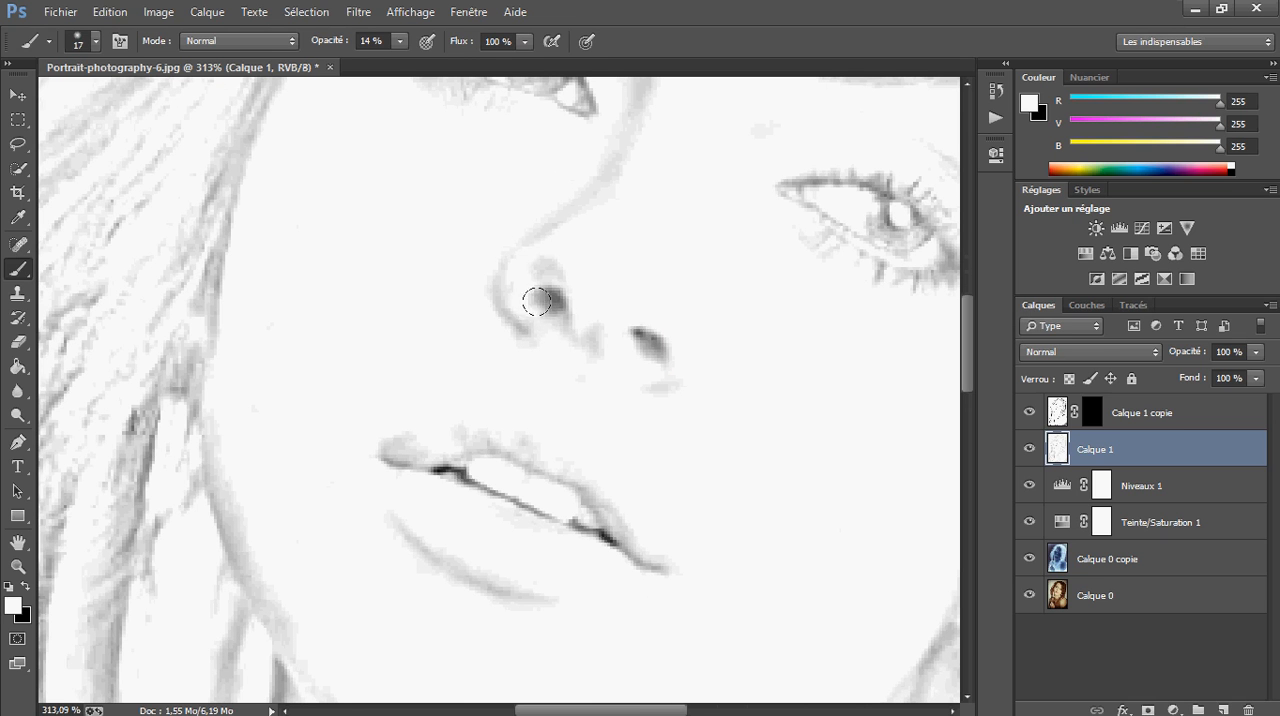
left_click_drag(645, 351, 652, 340)
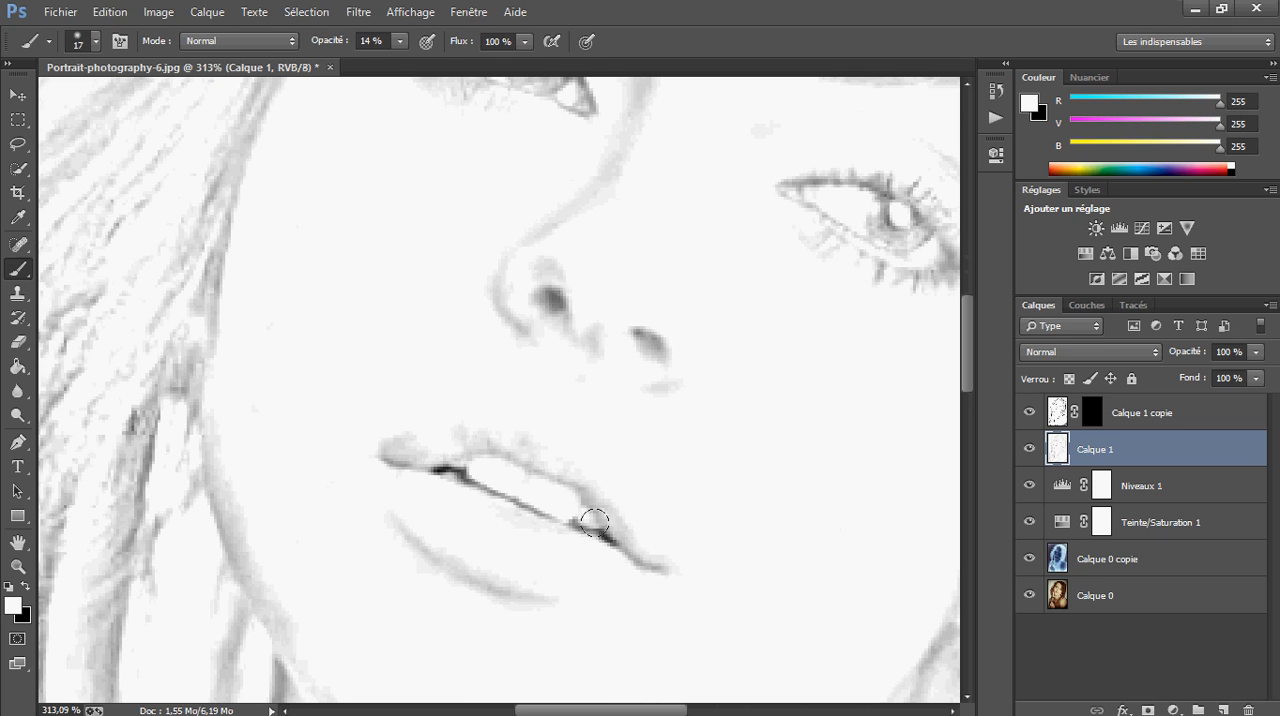
left_click_drag(473, 492, 401, 464)
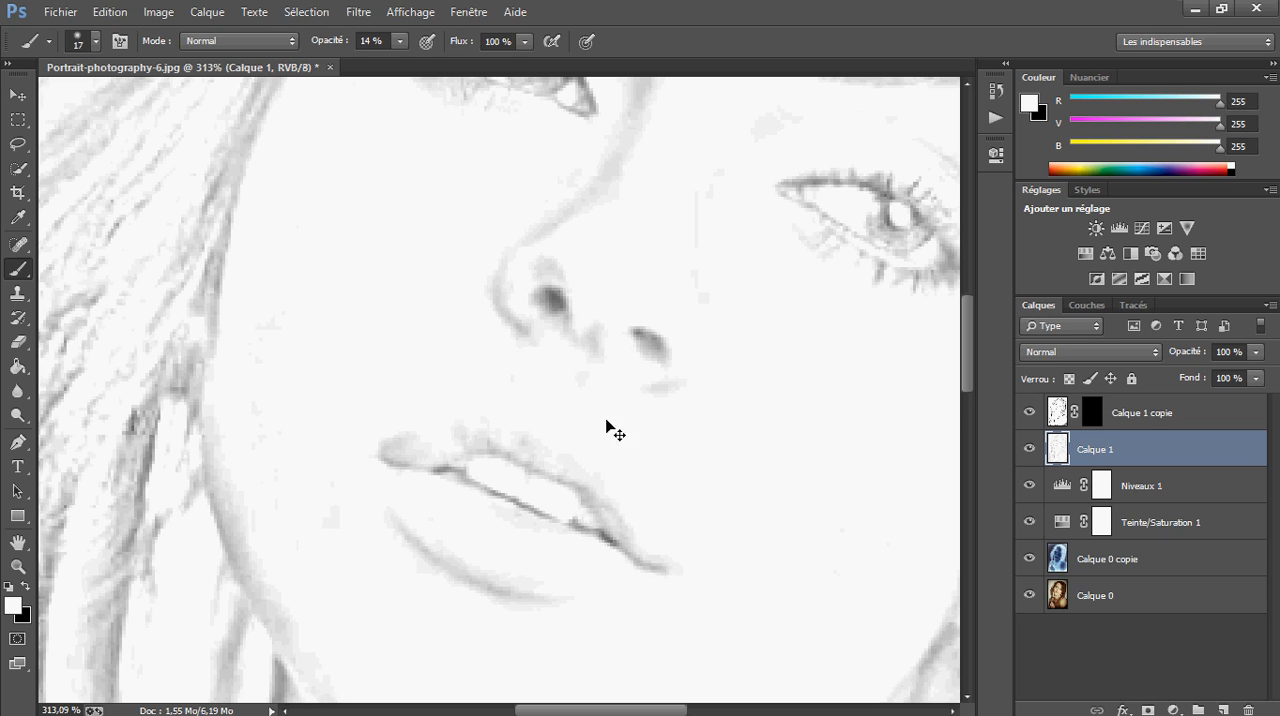
Fade the long hair strands hanging beside the neck and the shoulder shadows behind them with white at 14% opacity
scroll(608, 430, "down", 9)
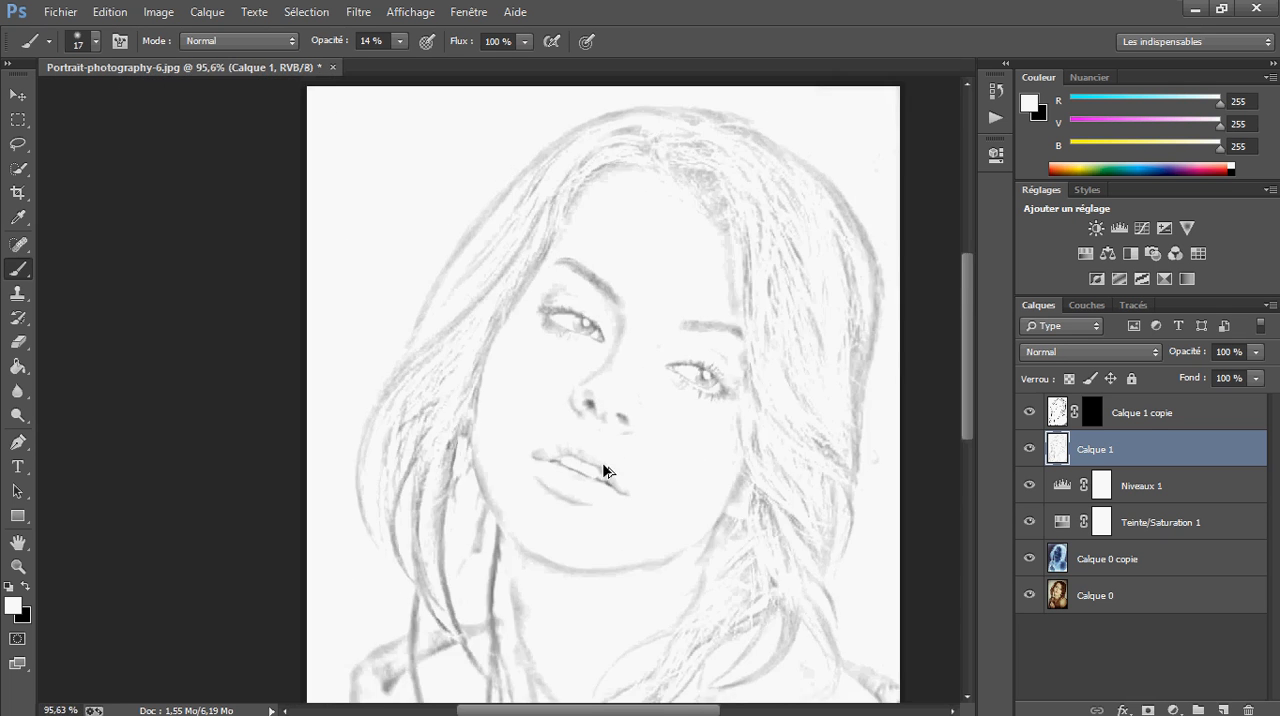
scroll(602, 474, "up", 1)
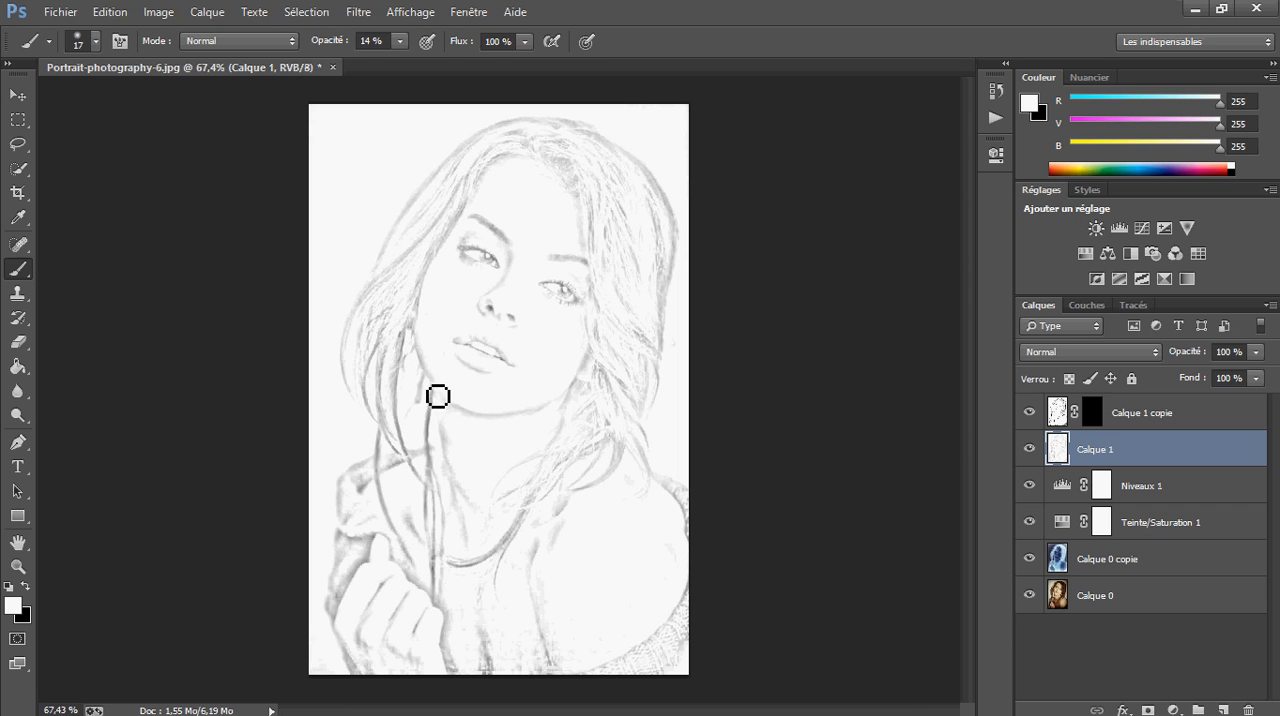
scroll(478, 432, "up", 7)
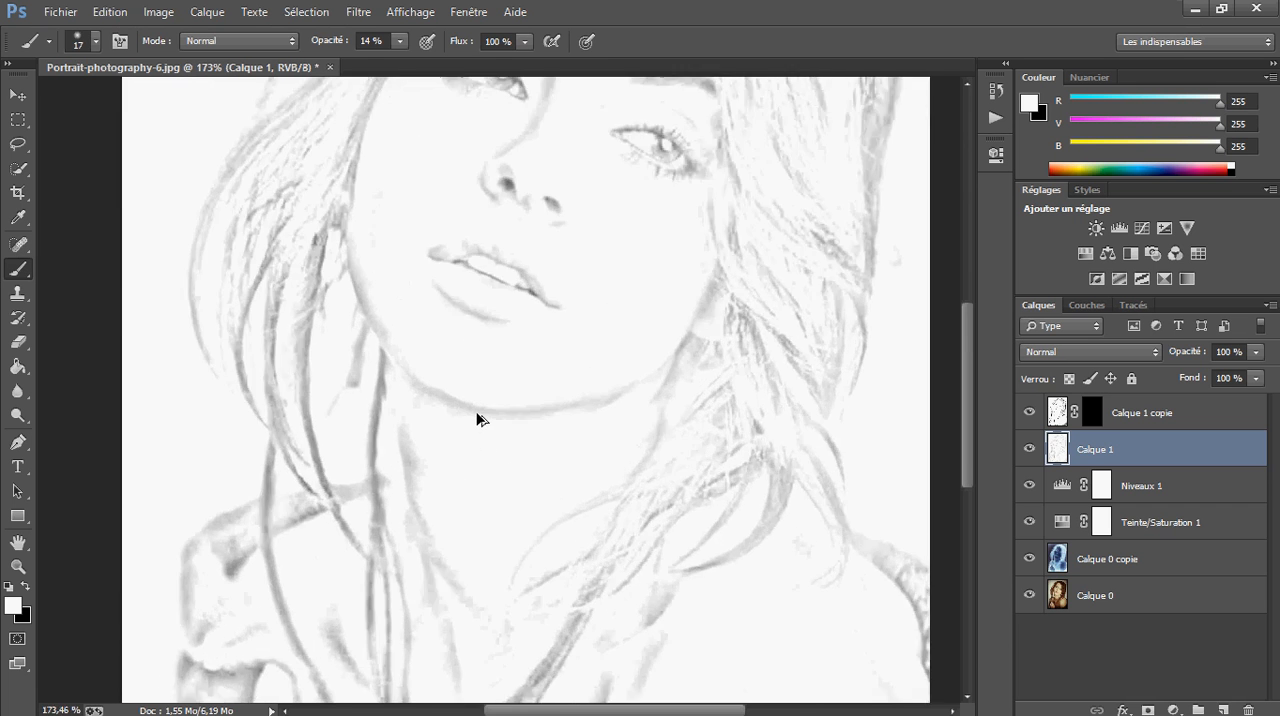
left_click_drag(274, 428, 250, 652)
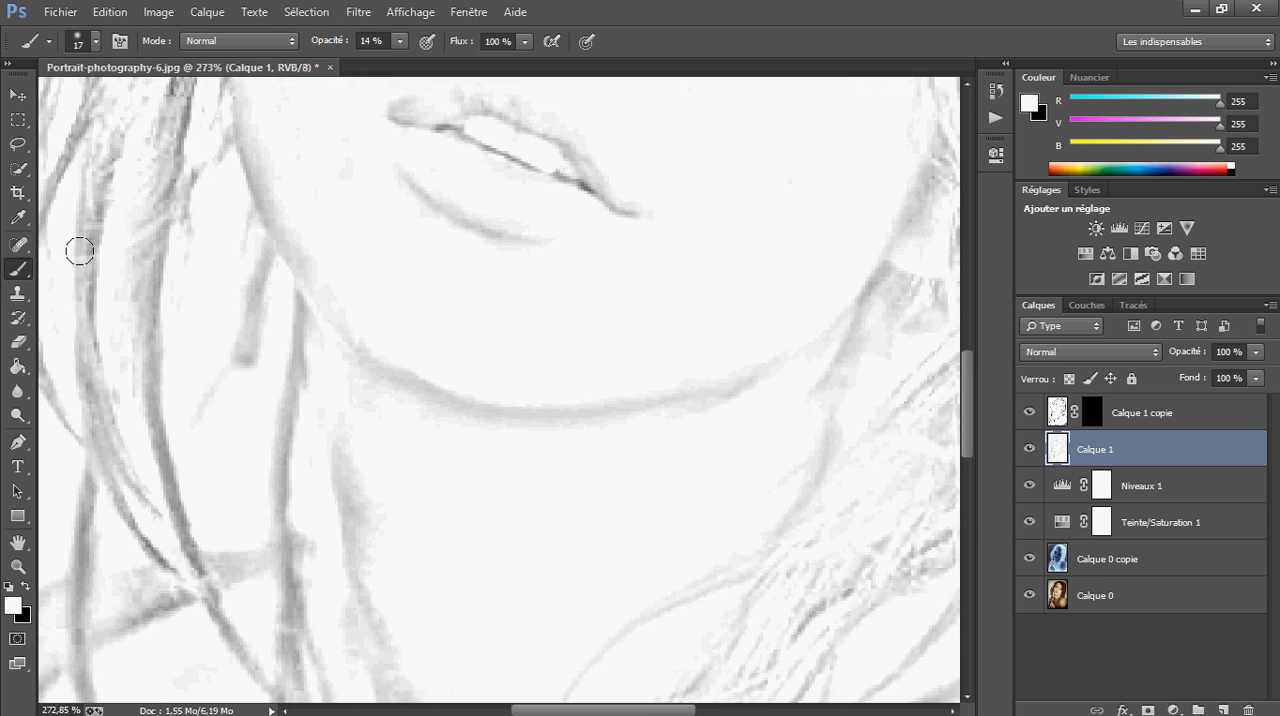
left_click_drag(147, 240, 139, 521)
mouse_move(132, 337)
left_mouse_down()
mouse_move(232, 637)
mouse_move(454, 323)
left_mouse_up()
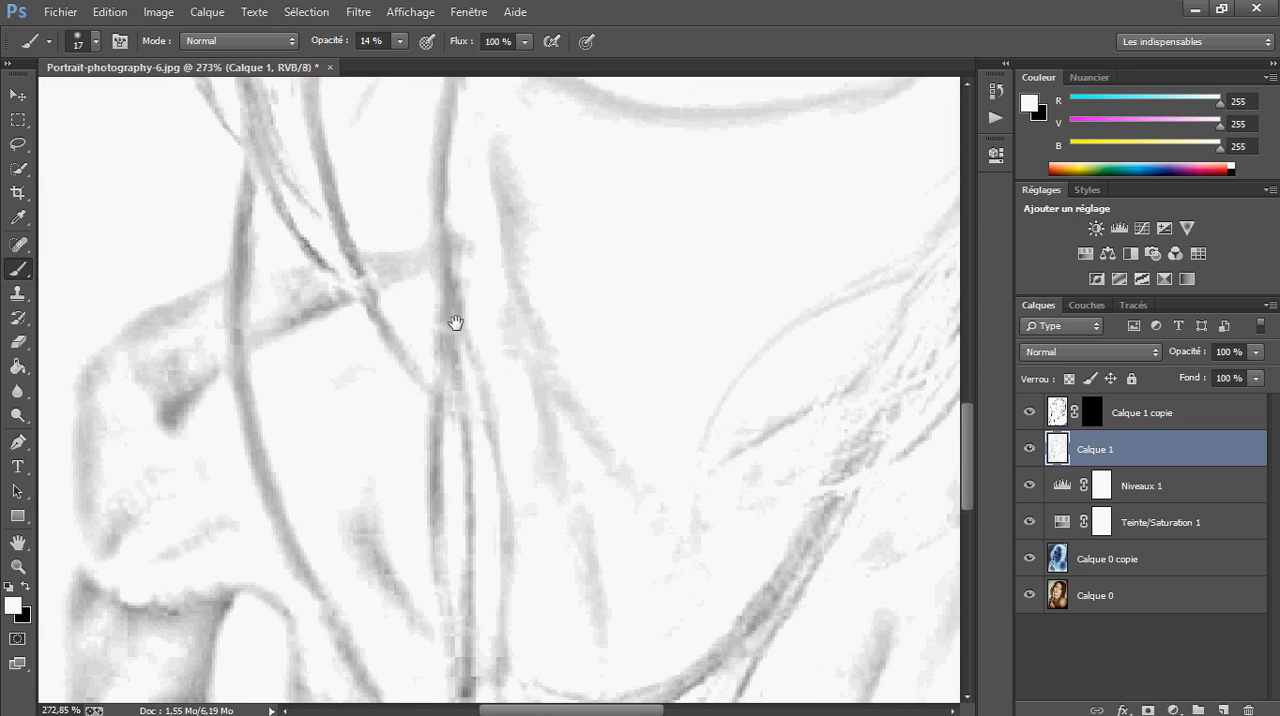
mouse_move(338, 172)
left_mouse_down()
mouse_move(414, 357)
mouse_move(438, 458)
left_mouse_up()
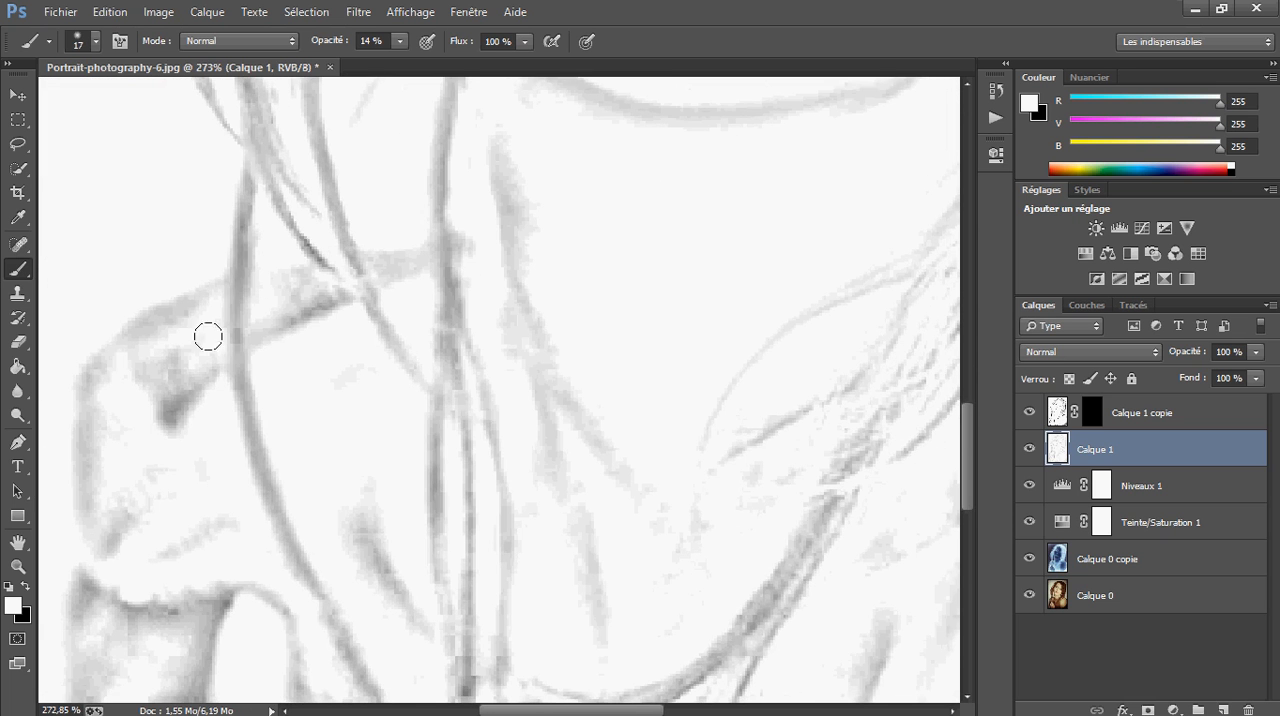
left_click_drag(257, 160, 245, 560)
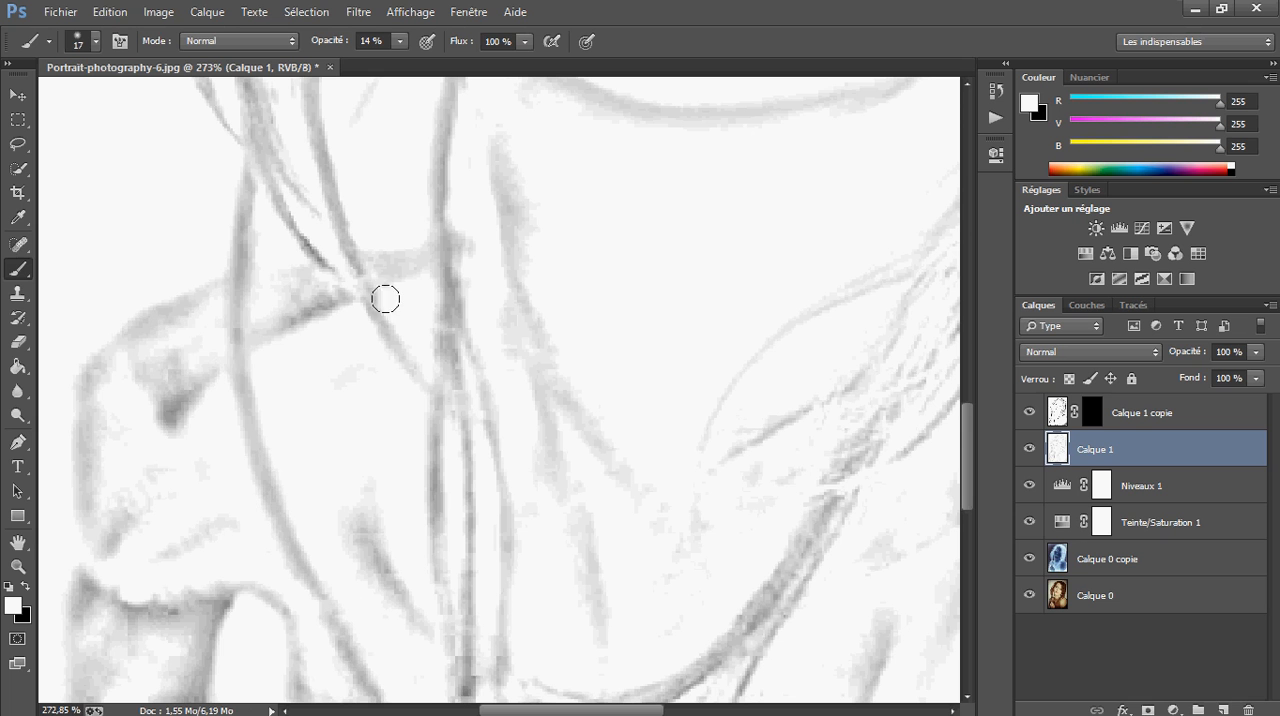
mouse_move(385, 299)
left_mouse_down()
mouse_move(143, 403)
mouse_move(21, 428)
left_mouse_up()
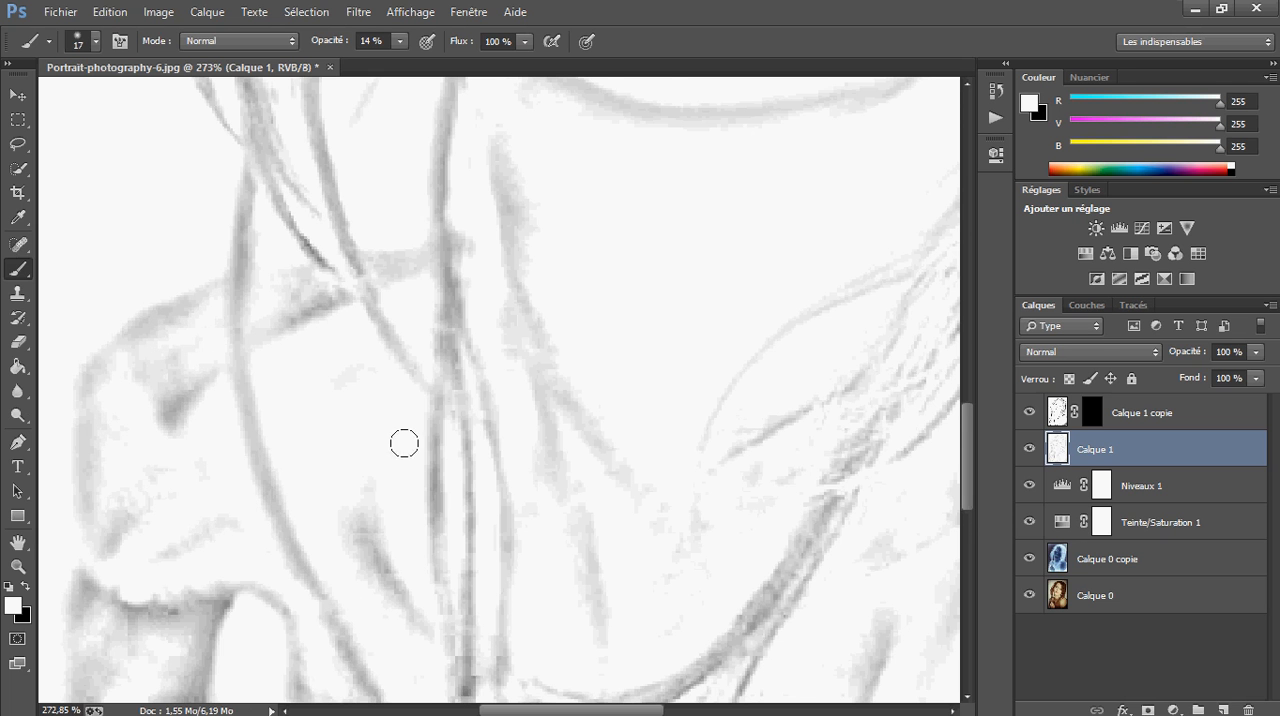
Soften the hair strands crossing above the shoulder and beside the neck with white at 14% opacity
scroll(430, 530, "up", 3)
left_click_drag(337, 555, 312, 526)
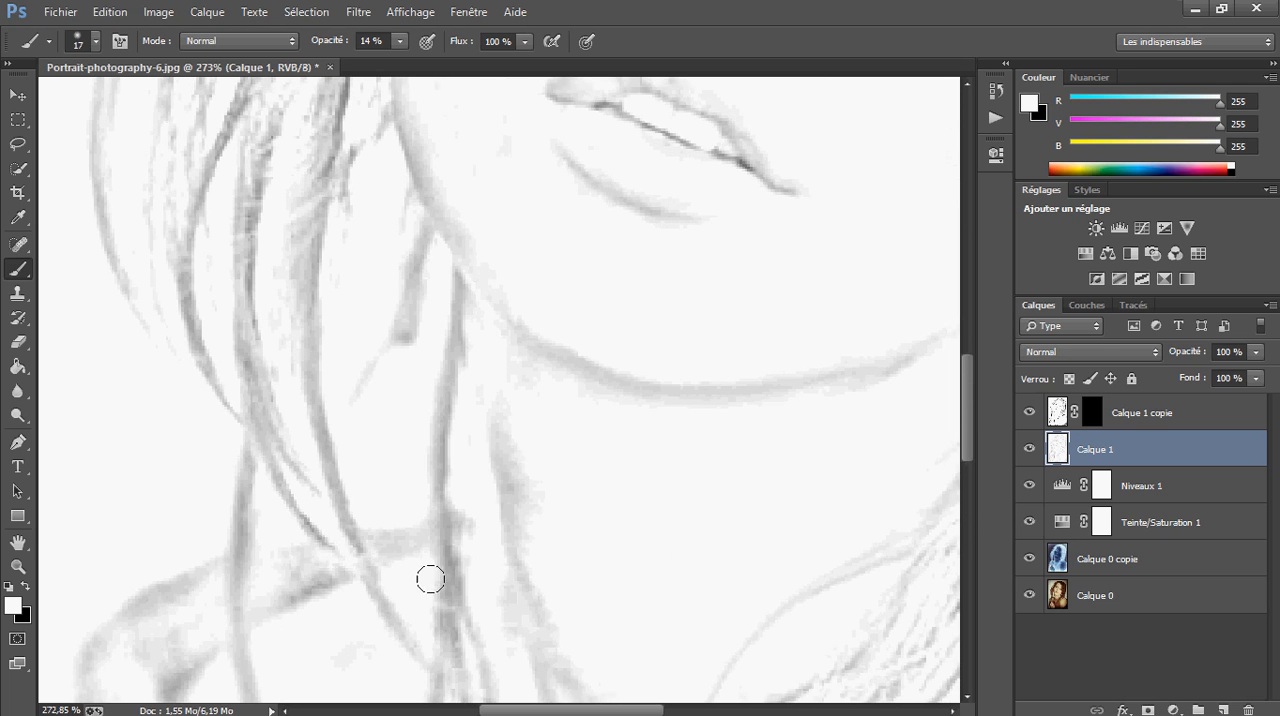
mouse_move(424, 551)
left_mouse_down()
mouse_move(474, 560)
mouse_move(430, 558)
left_mouse_up()
mouse_move(323, 548)
left_mouse_down()
mouse_move(302, 495)
mouse_move(244, 122)
mouse_move(236, 180)
mouse_move(196, 183)
mouse_move(170, 324)
mouse_move(175, 194)
left_mouse_up()
scroll(175, 194, "up", 5)
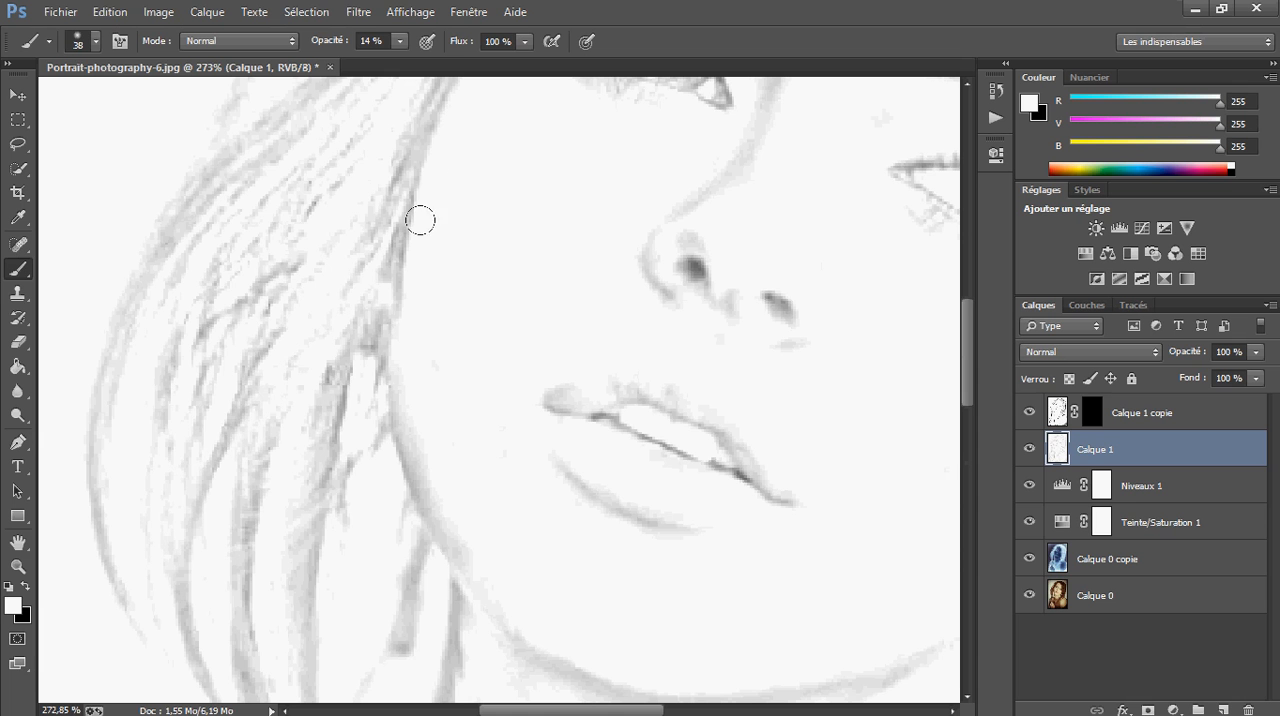
Lighten the dark hair texture alongside the face with a size 38 white brush at 14% opacity
mouse_move(336, 287)
left_mouse_down()
mouse_move(426, 645)
mouse_move(406, 586)
mouse_move(306, 556)
left_mouse_up()
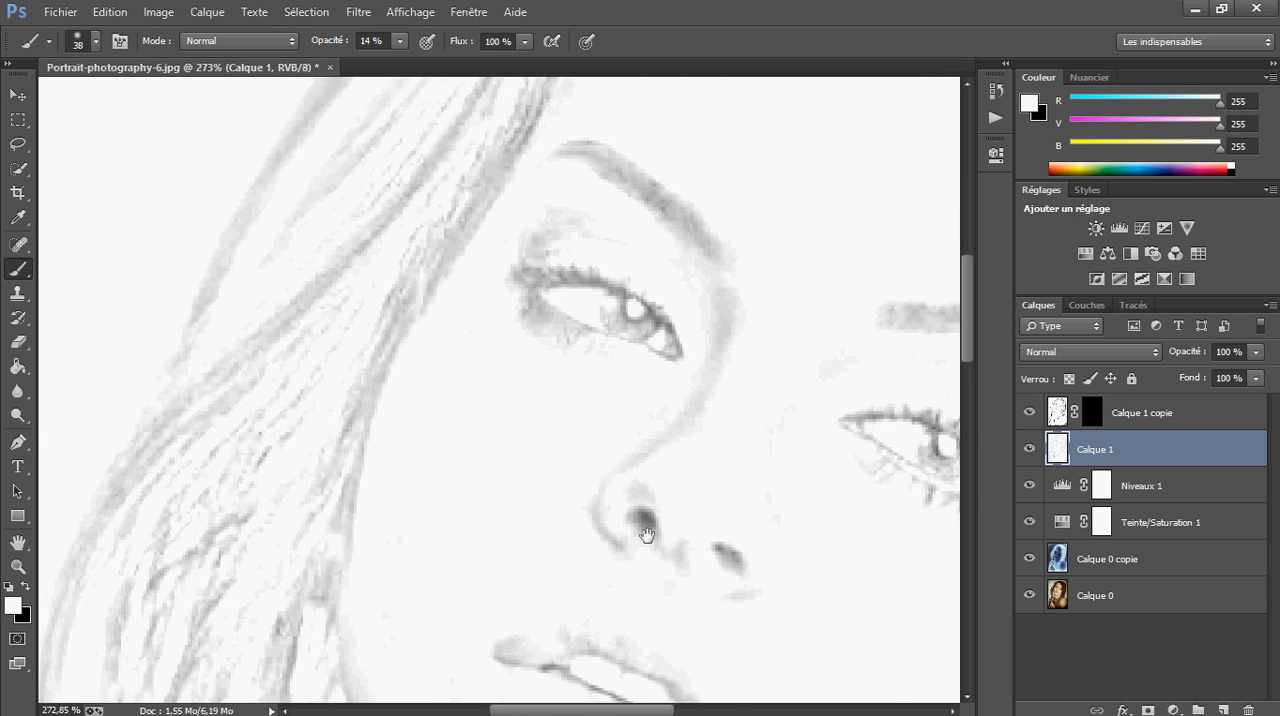
mouse_move(646, 534)
left_mouse_down()
mouse_move(351, 517)
mouse_move(286, 346)
left_mouse_up()
mouse_move(480, 88)
left_mouse_down()
mouse_move(413, 175)
mouse_move(572, 212)
left_mouse_up()
left_click_drag(457, 160, 587, 222)
left_click_drag(443, 535, 775, 57)
left_click_drag(339, 594, 506, 443)
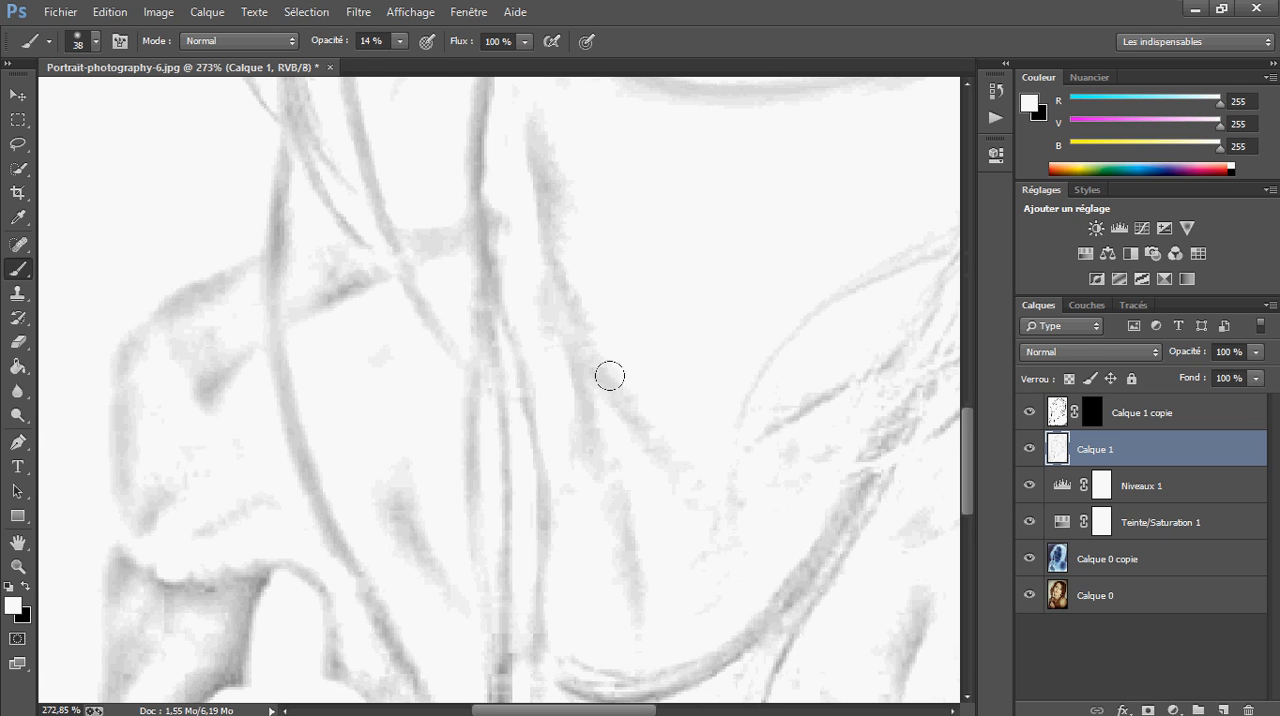
Fade the hair strands hanging beside the jaw with the size 38 white brush at 14% opacity, ending with the whole image in view
left_click_drag(609, 374, 534, 557)
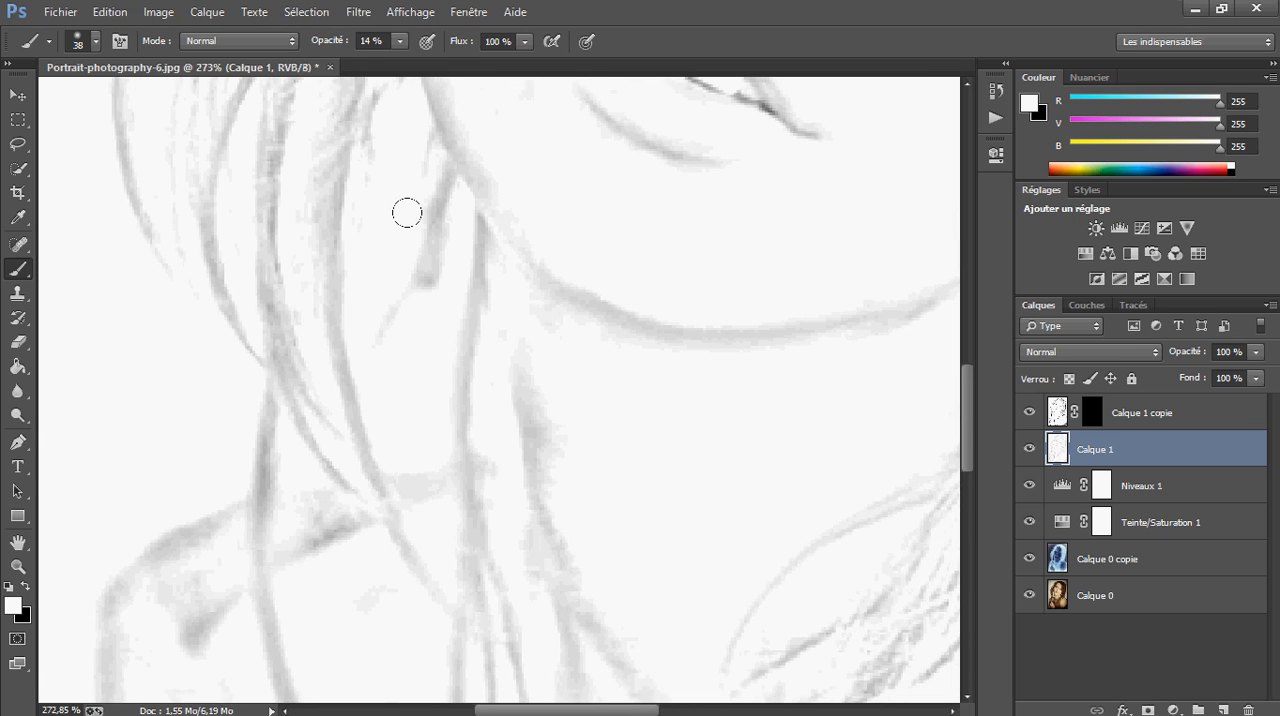
mouse_move(351, 334)
left_mouse_down()
mouse_move(338, 240)
mouse_move(232, 334)
mouse_move(301, 592)
mouse_move(263, 633)
mouse_move(270, 100)
mouse_move(322, 344)
left_mouse_up()
left_click(220, 41)
left_click(463, 300)
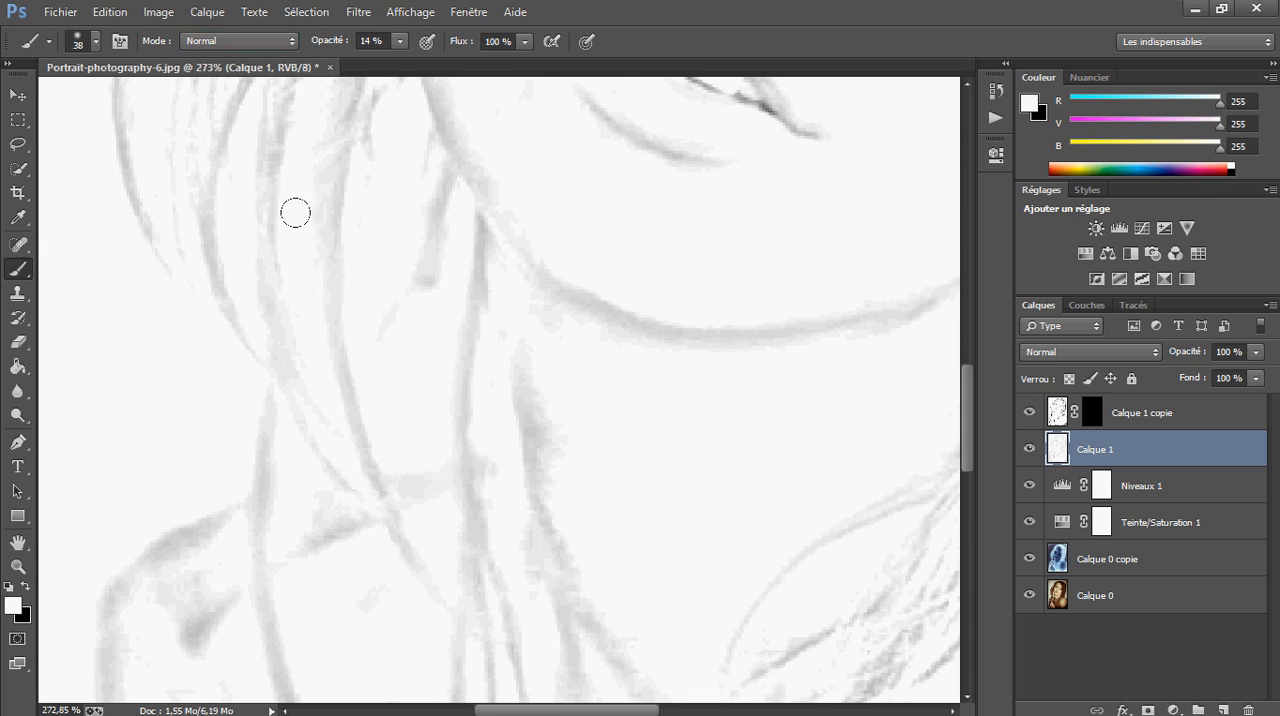
key("ctrl+0")
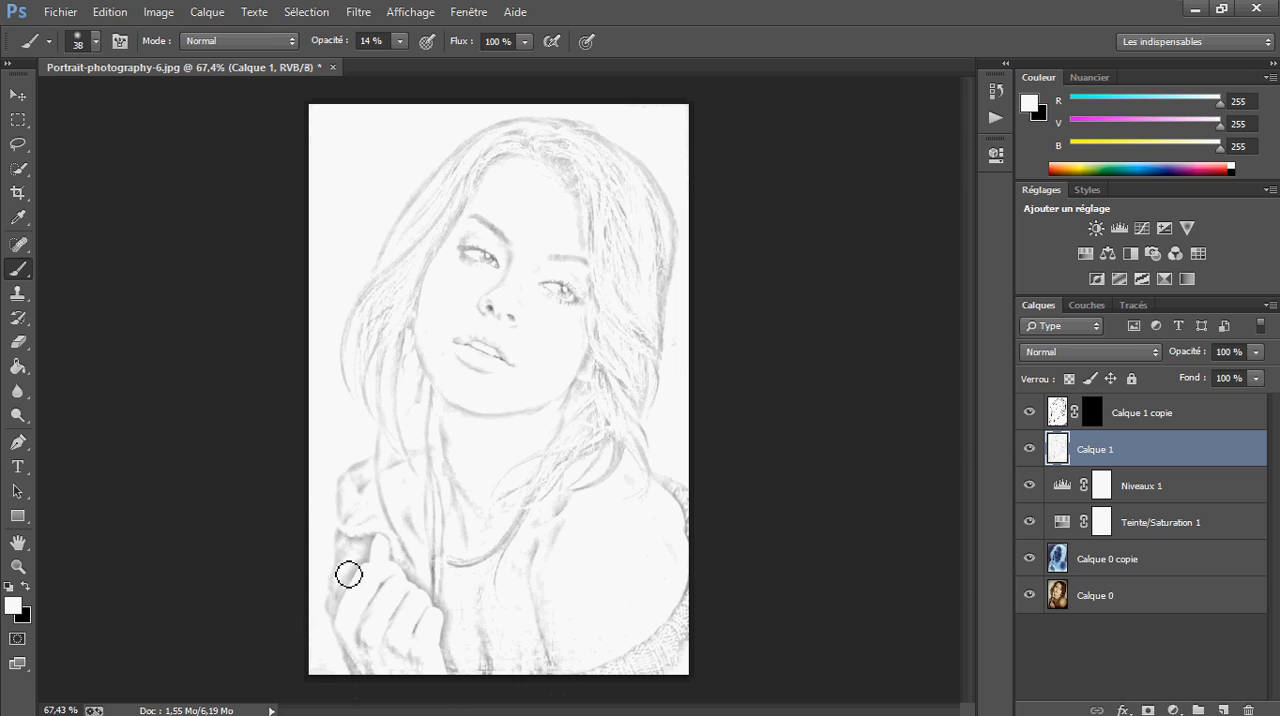
Add a Luminosité/Contraste adjustment layer above Calque 1 copie and set its contrast to -50
left_click(1208, 421)
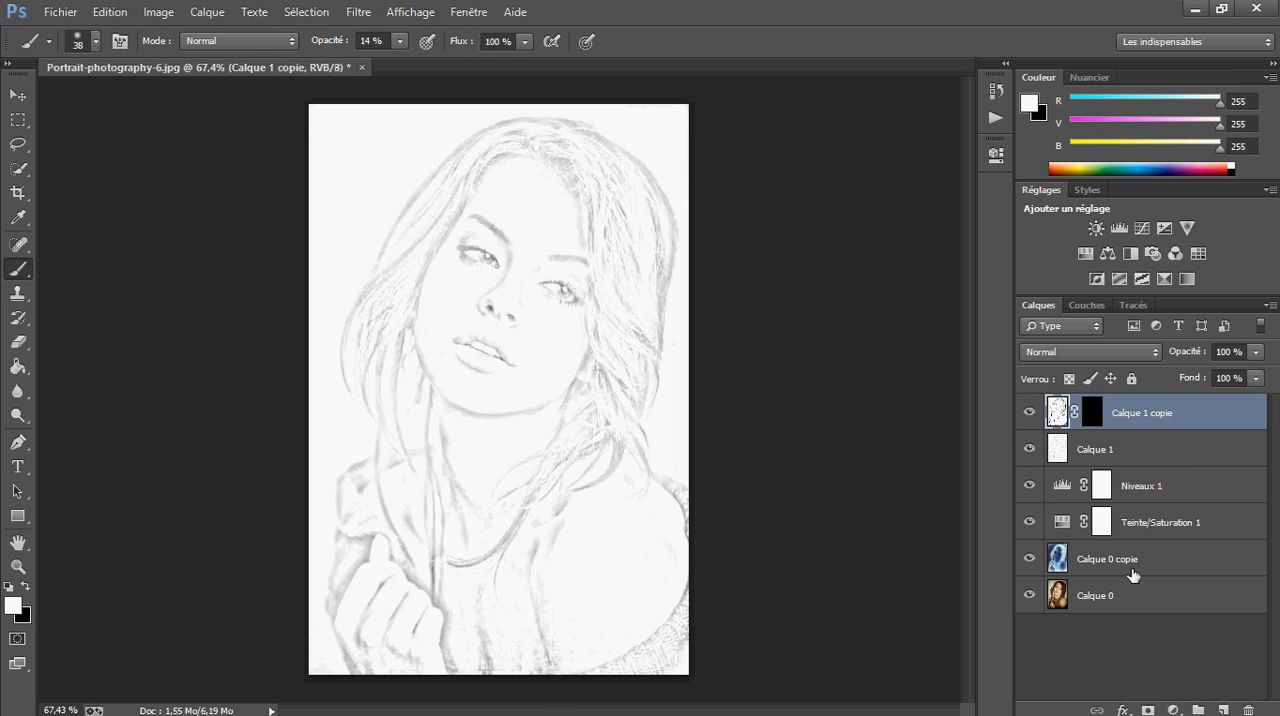
left_click(1173, 710)
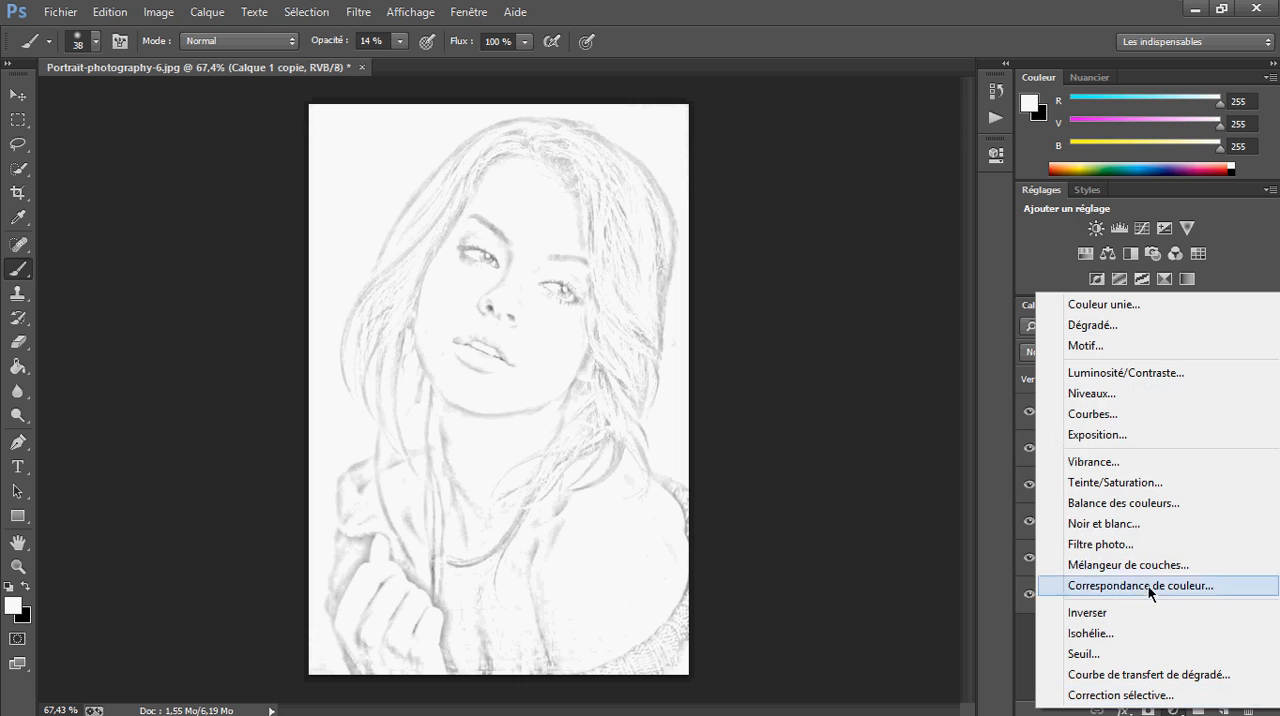
left_click(1191, 370)
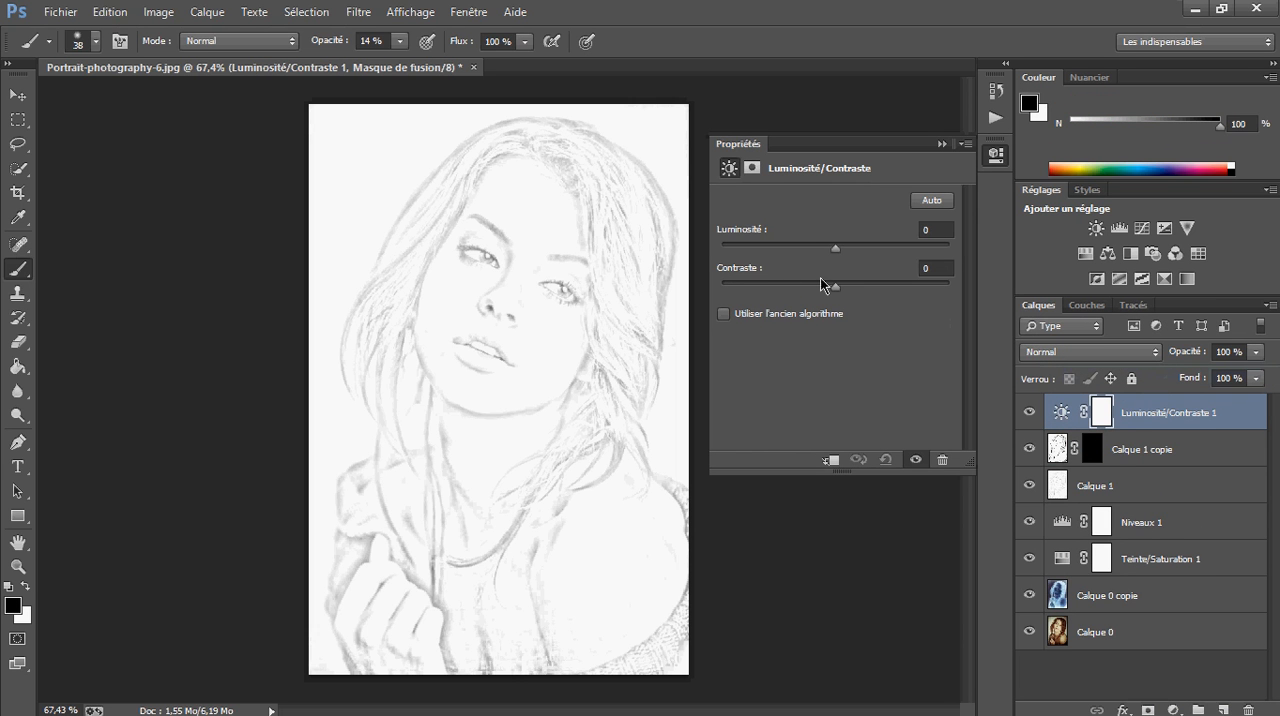
left_click_drag(836, 292, 888, 293)
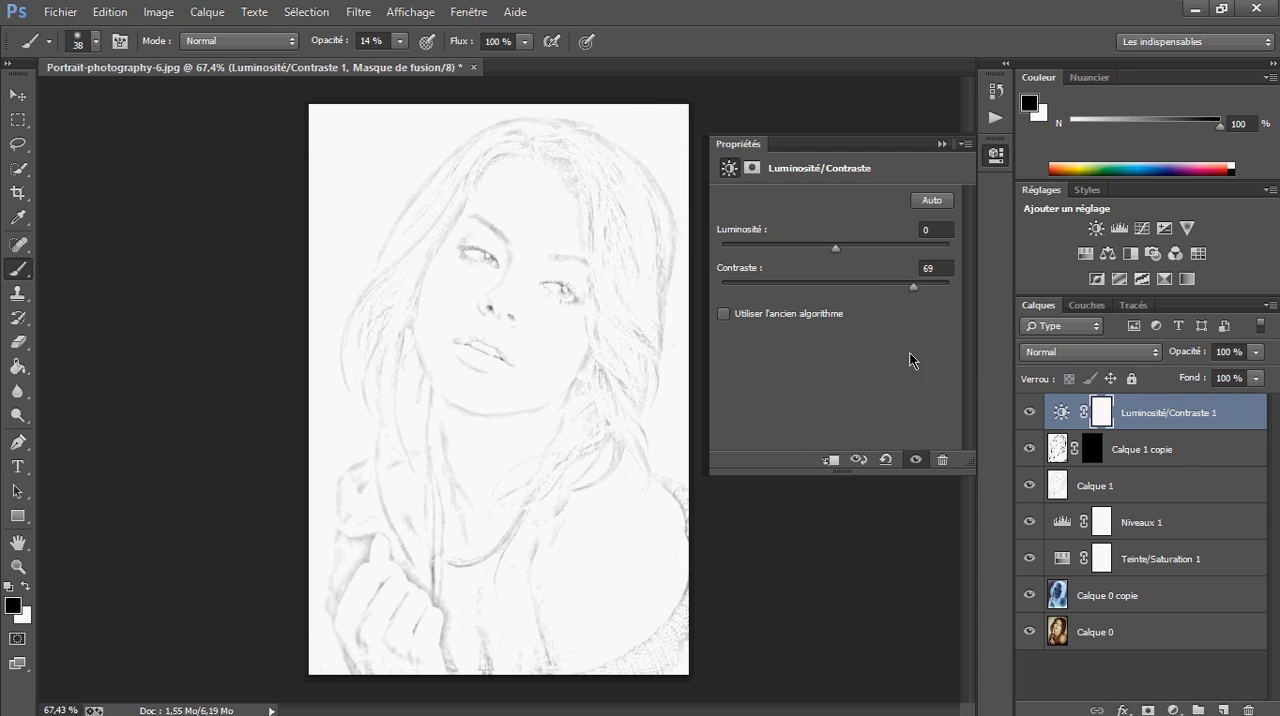
left_click_drag(946, 293, 703, 292)
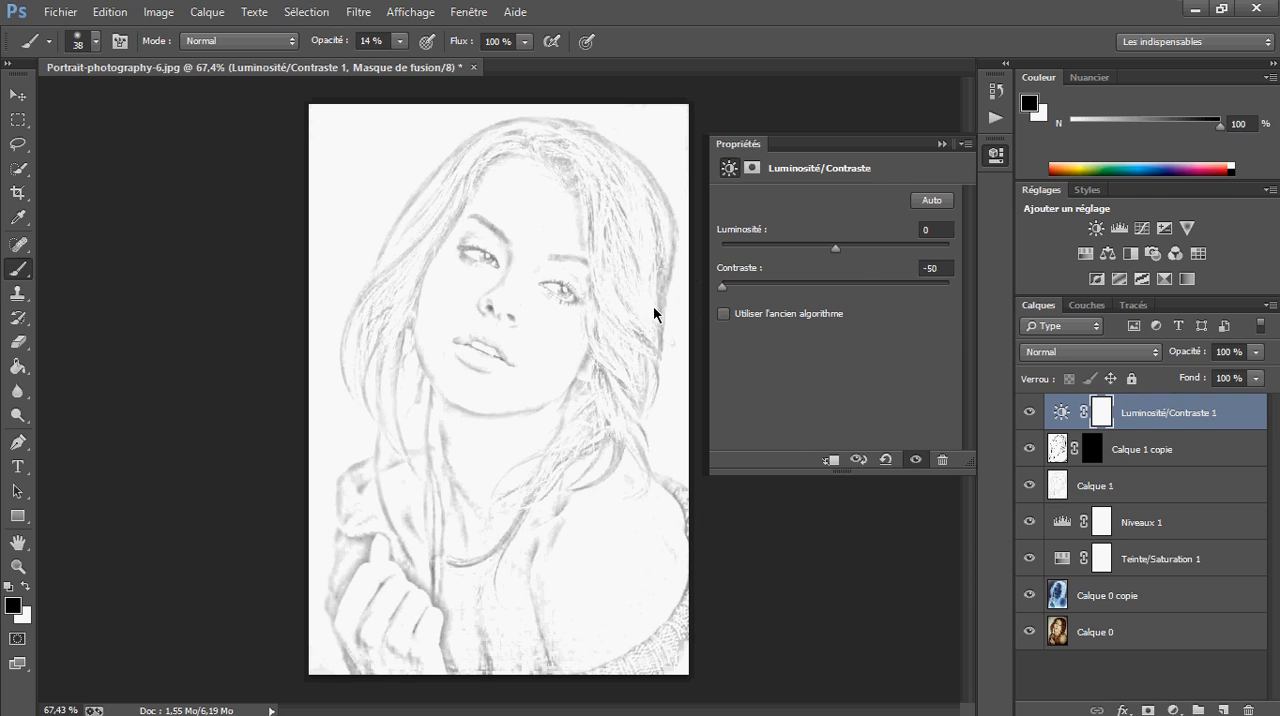
mouse_move(721, 287)
left_mouse_down()
mouse_move(955, 324)
mouse_move(600, 314)
left_mouse_up()
Lower the adjustment layer's brightness to about -32 and deselect all layers
mouse_move(840, 256)
left_mouse_down()
mouse_move(882, 246)
mouse_move(716, 255)
left_mouse_up()
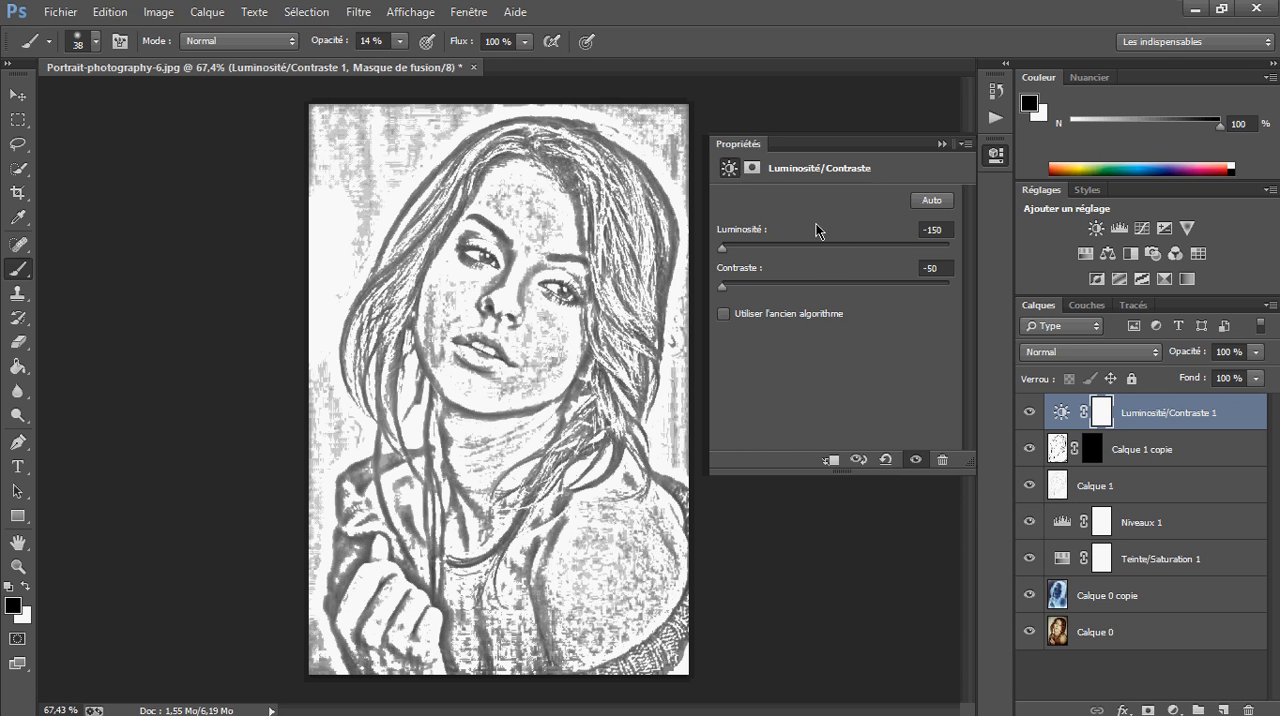
mouse_move(722, 247)
left_mouse_down()
mouse_move(813, 250)
mouse_move(707, 248)
mouse_move(940, 249)
mouse_move(784, 250)
mouse_move(806, 265)
left_mouse_up()
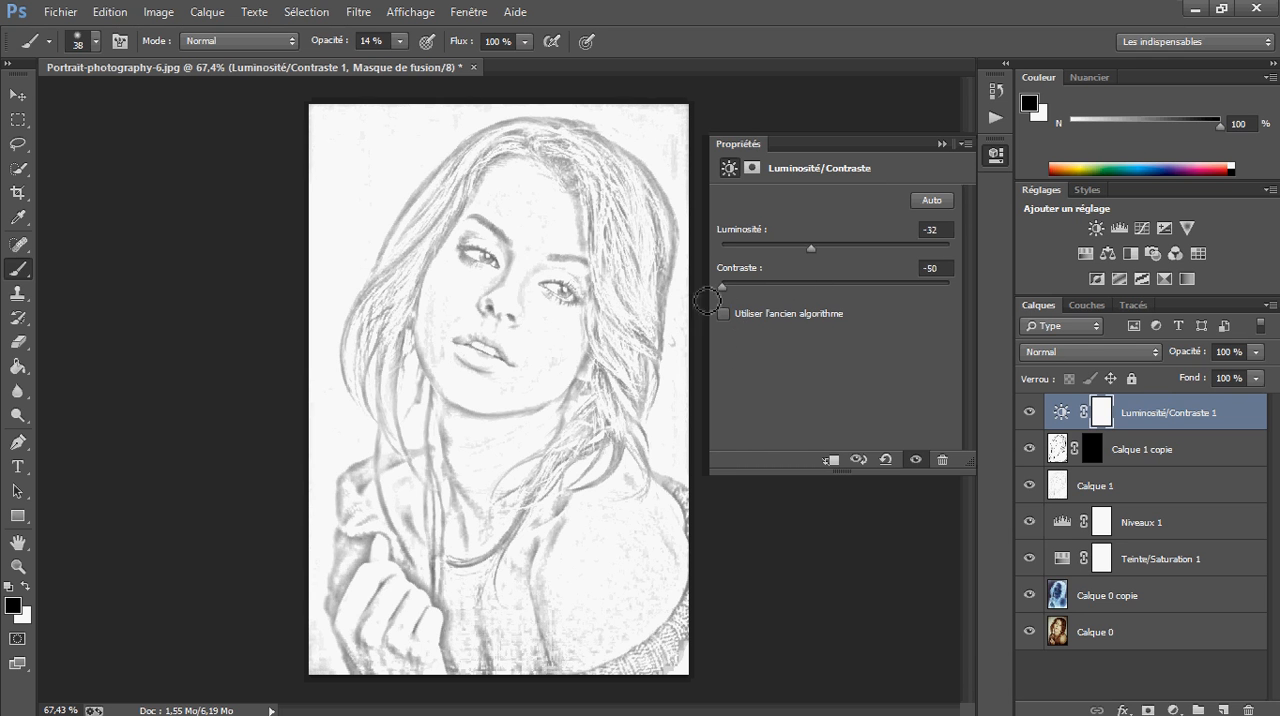
mouse_move(820, 243)
left_mouse_down()
mouse_move(907, 243)
mouse_move(812, 252)
left_mouse_up()
left_click(996, 155)
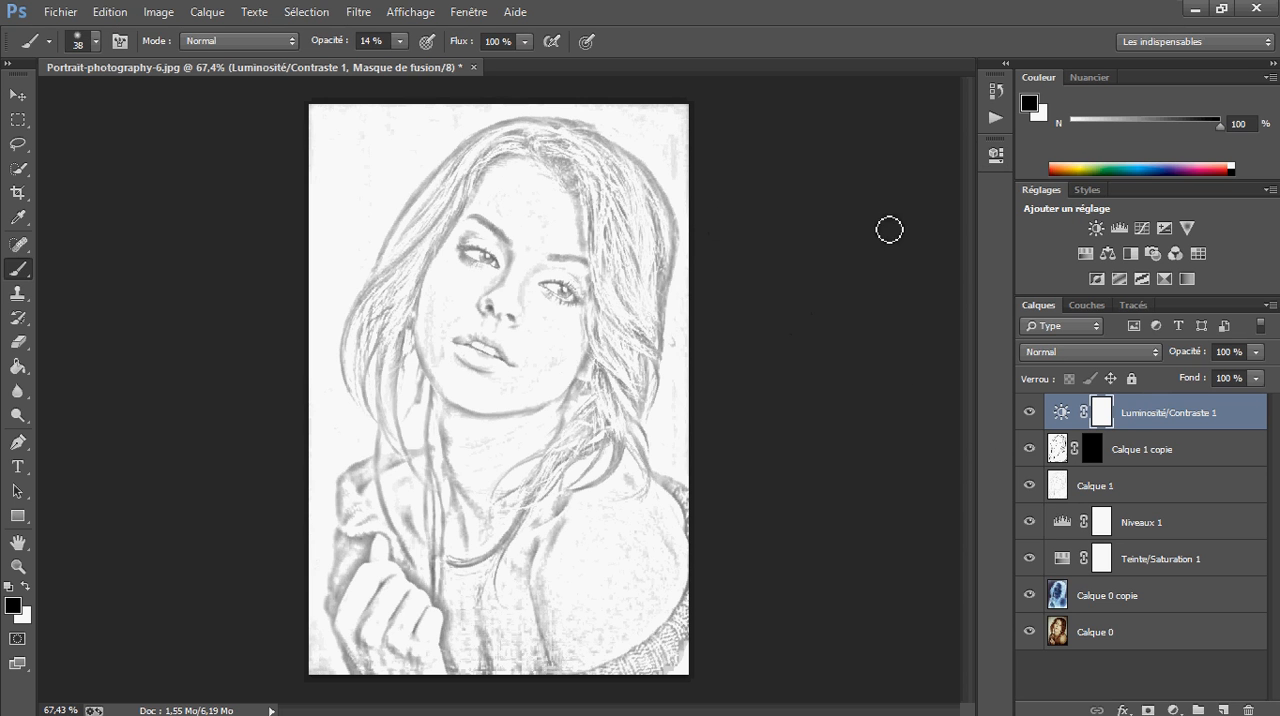
left_click(1050, 664)
key("x")
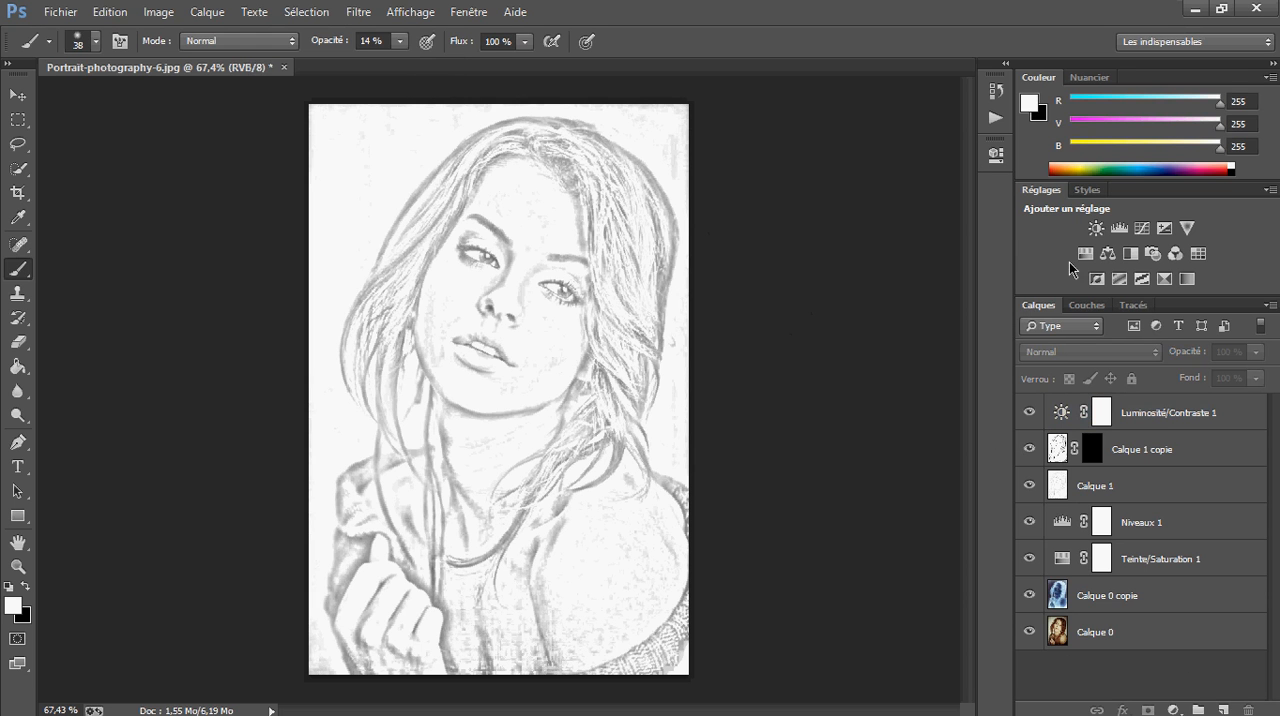